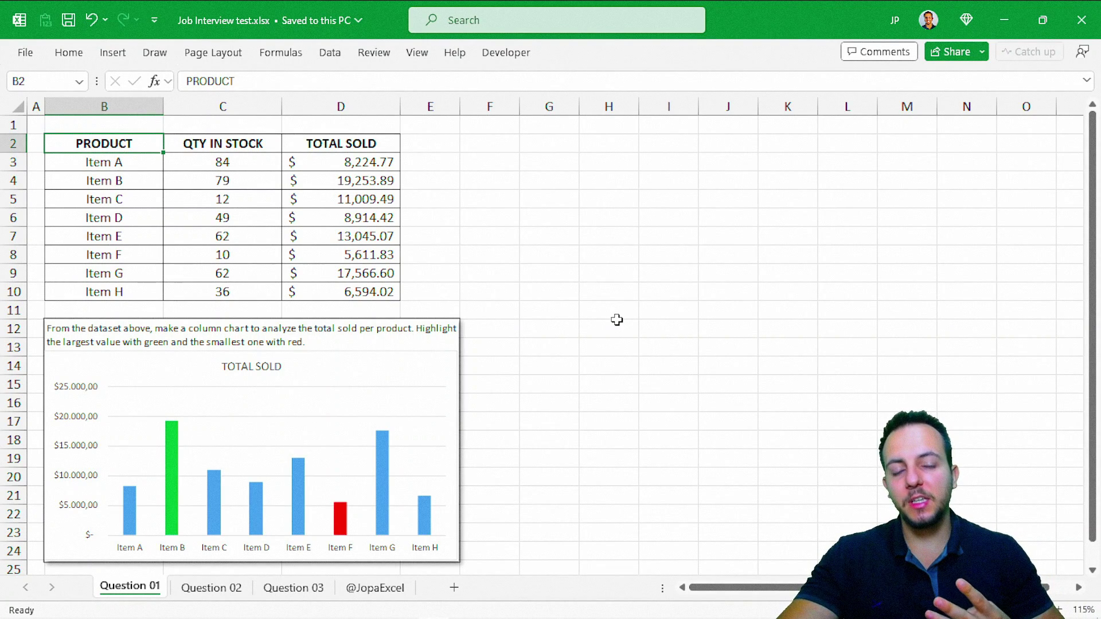
Look through the Question 02 and Question 03 sheets, returning to the Question 01 sheet
key("ctrl+Page_Down")
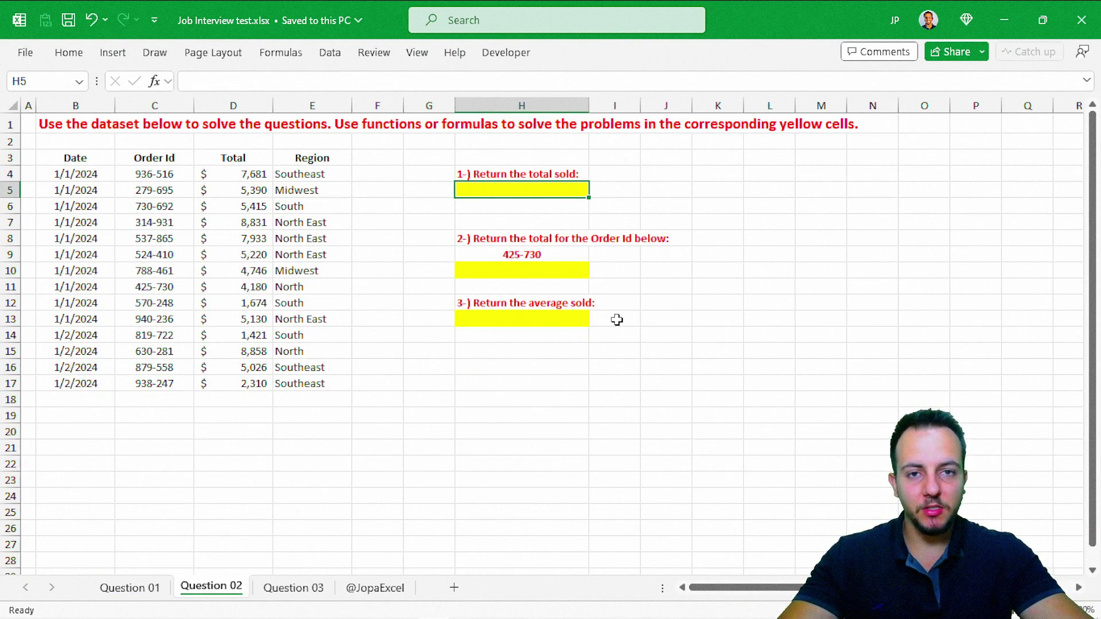
key("ctrl+Page_Down")
key("ctrl+Page_Up")
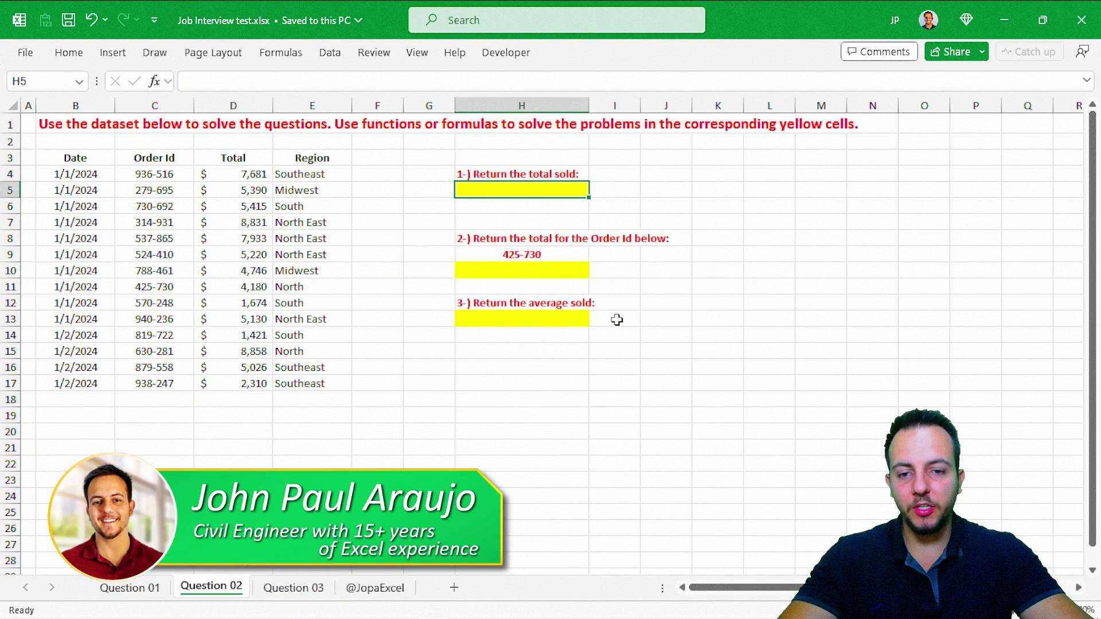
key("ctrl+Page_Up")
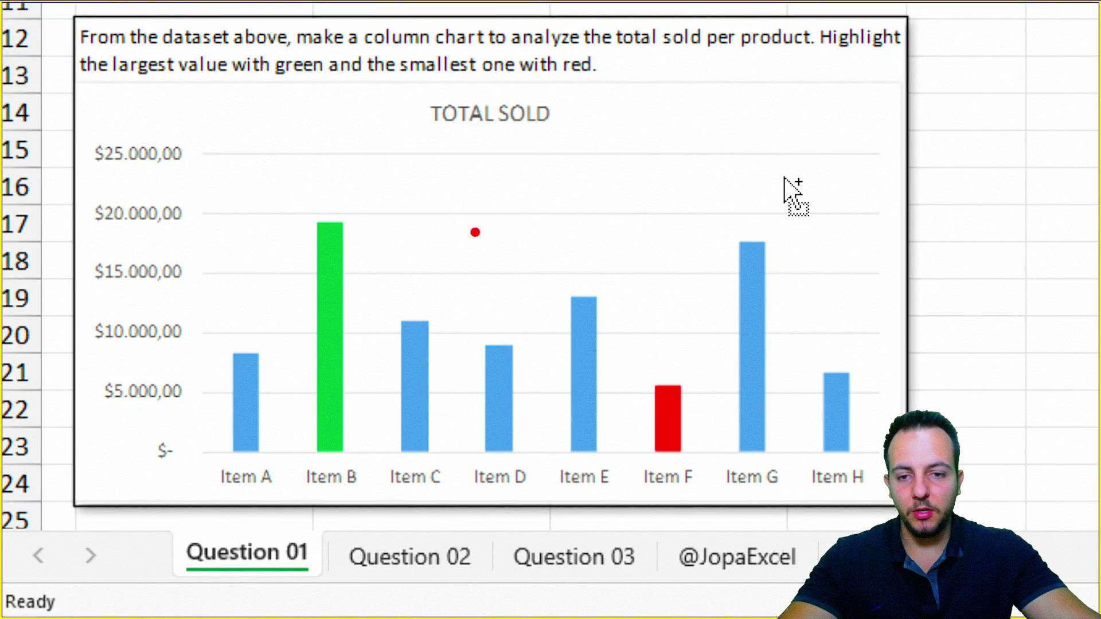
left_click_drag(295, 193, 373, 502)
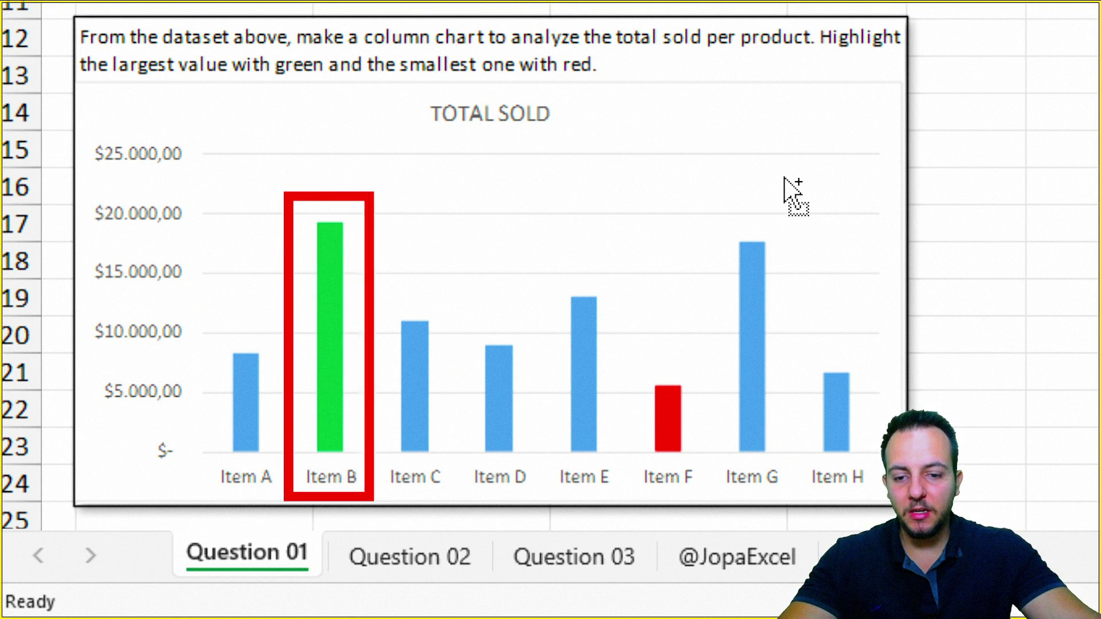
left_click_drag(408, 262, 533, 184)
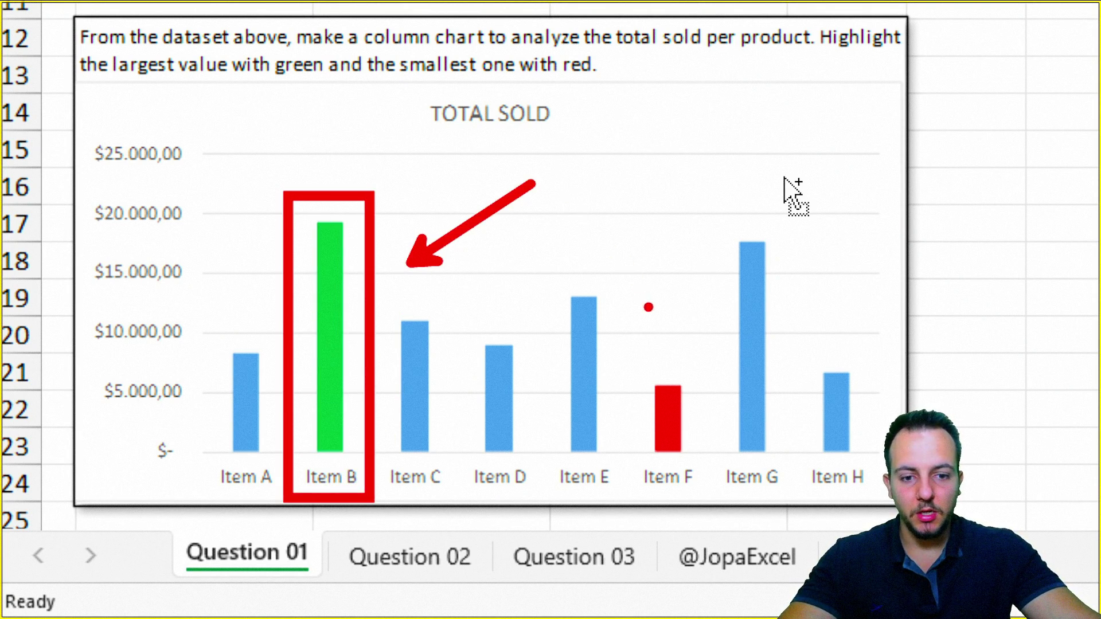
left_click_drag(625, 341, 706, 505)
left_click_drag(684, 312, 719, 235)
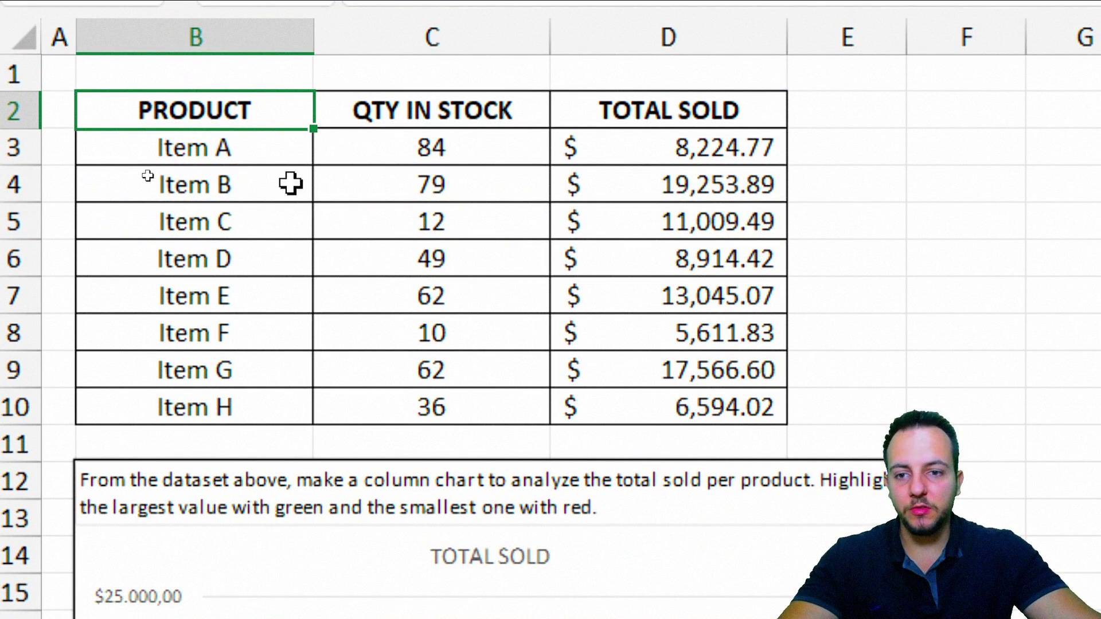
Examine the Product, Total Sold and Qty in Stock columns of the dataset on Question 01
left_click_drag(247, 115, 229, 392)
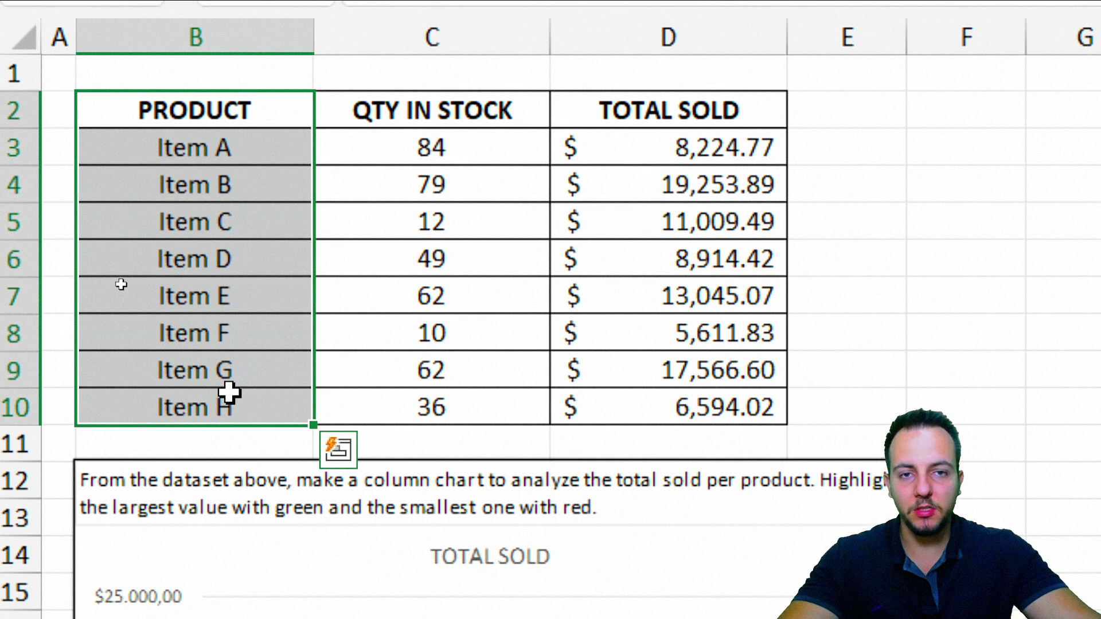
left_click_drag(676, 112, 636, 408)
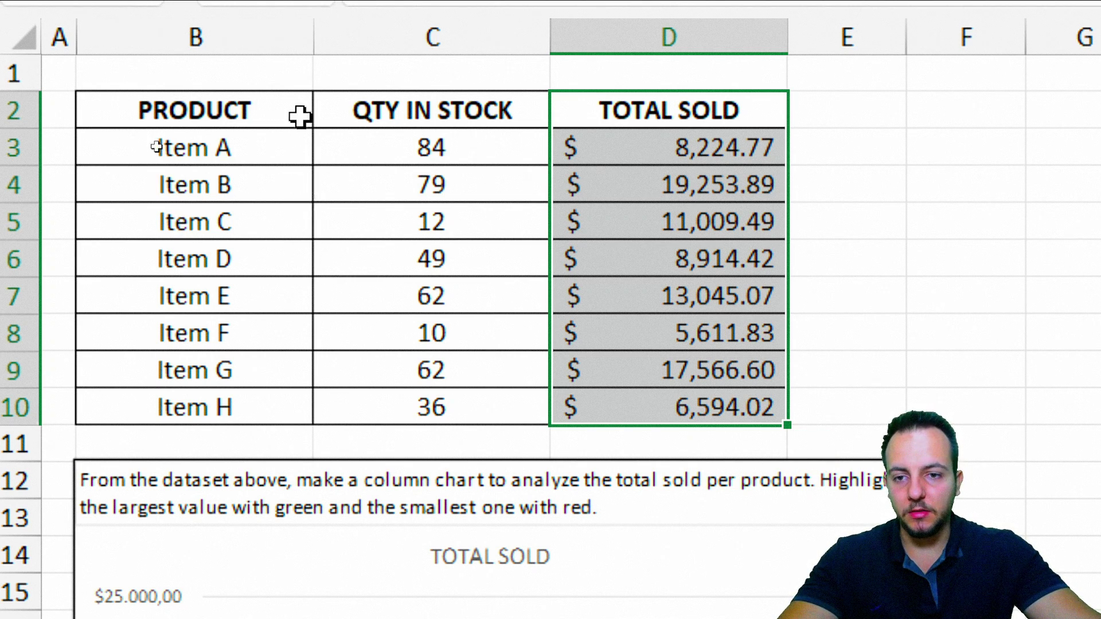
left_click_drag(299, 115, 249, 408)
left_click_drag(680, 110, 649, 409)
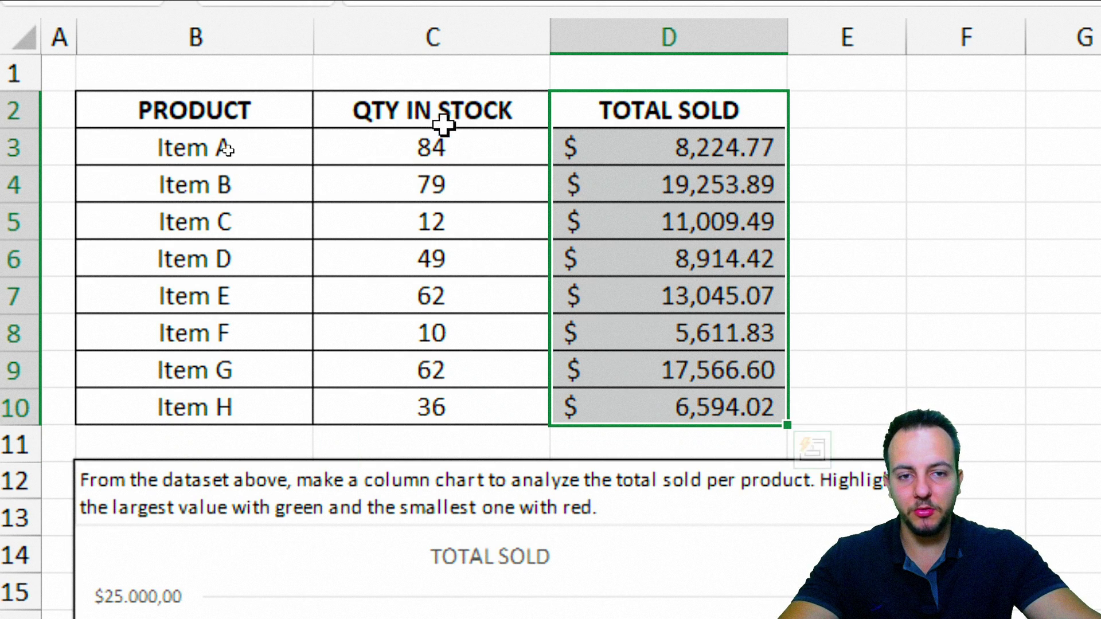
left_click_drag(393, 117, 460, 393)
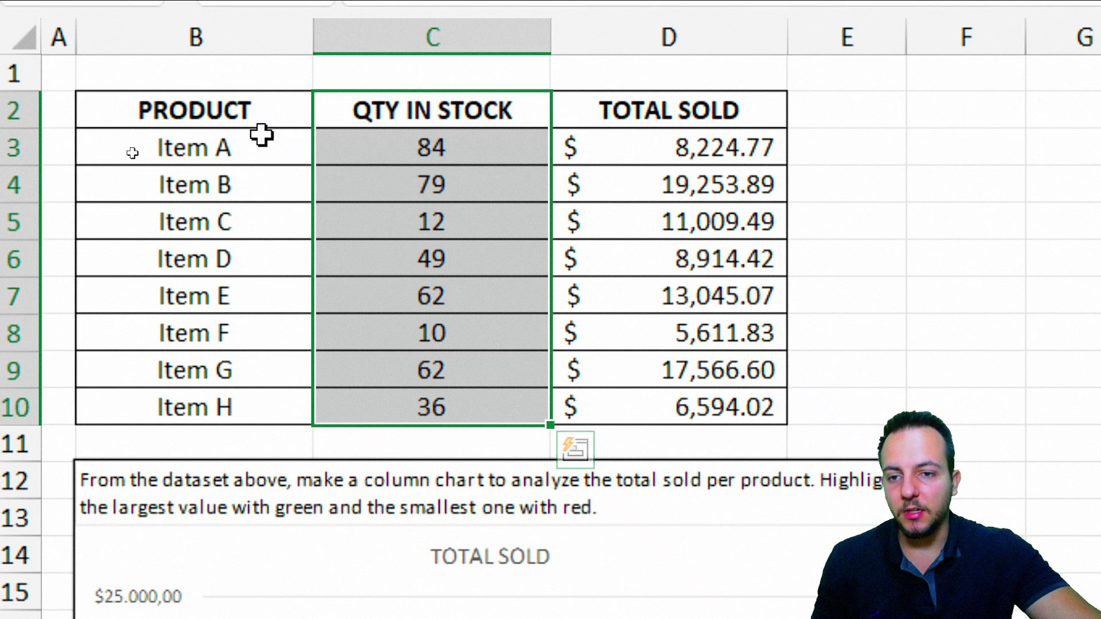
Insert a 2-D clustered column chart from only the Product and Total Sold columns, B2:B10 and D2:D10
left_click_drag(229, 112, 253, 401)
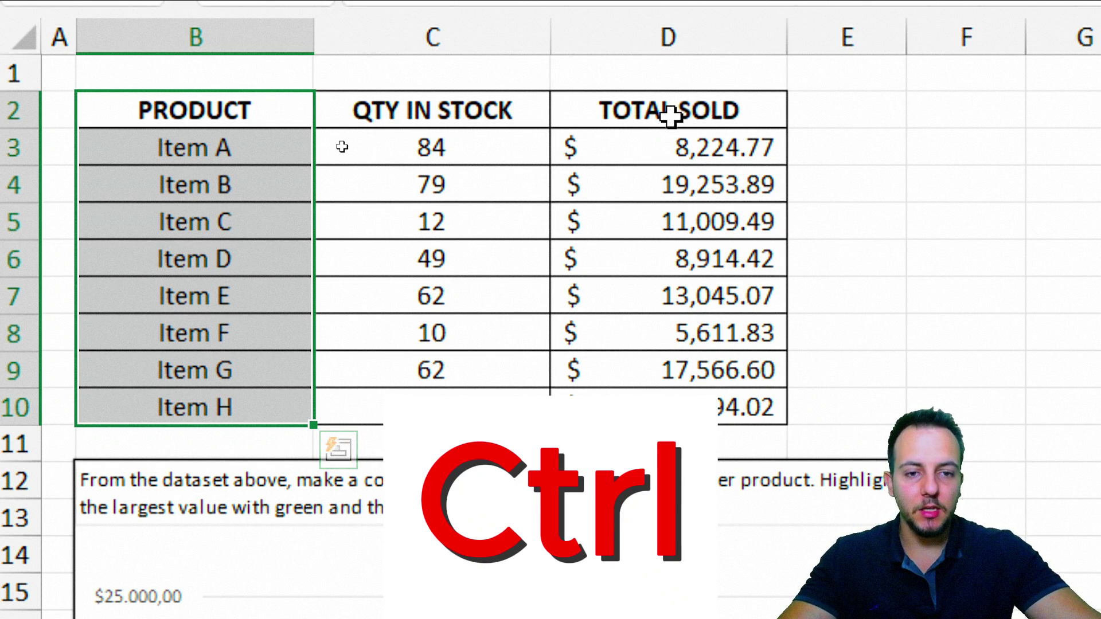
left_click_drag(669, 114, 639, 405)
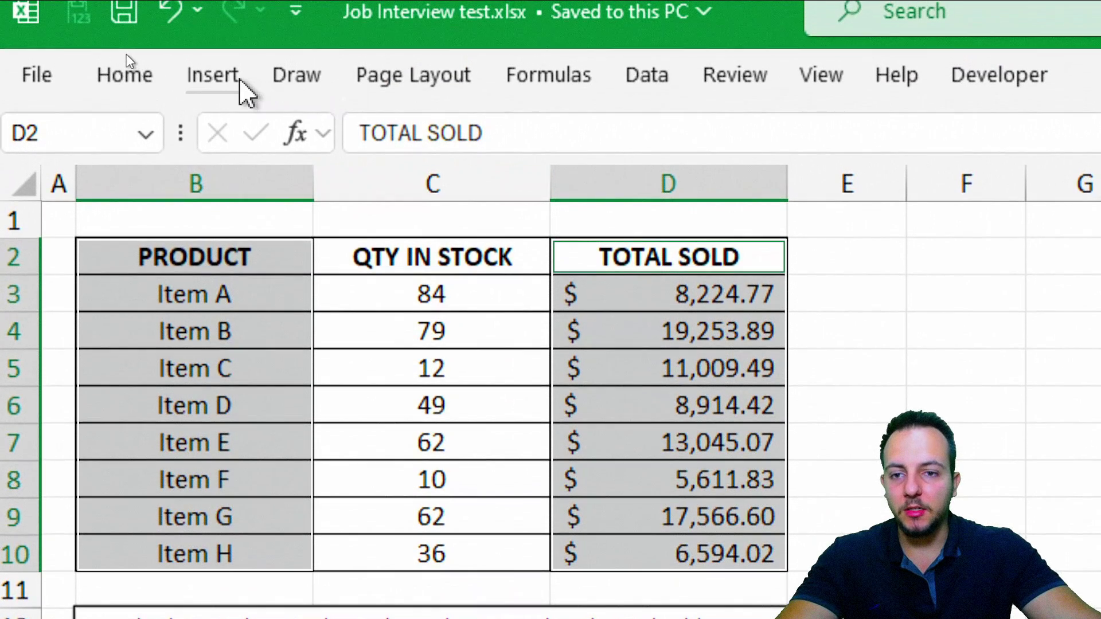
left_click(239, 86)
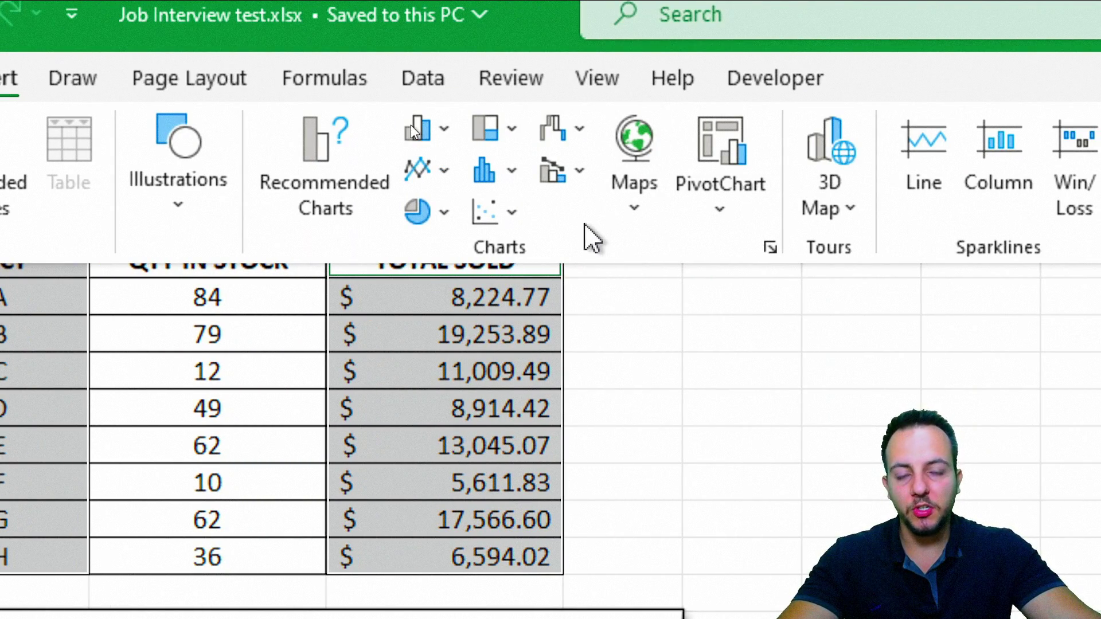
left_click(433, 212)
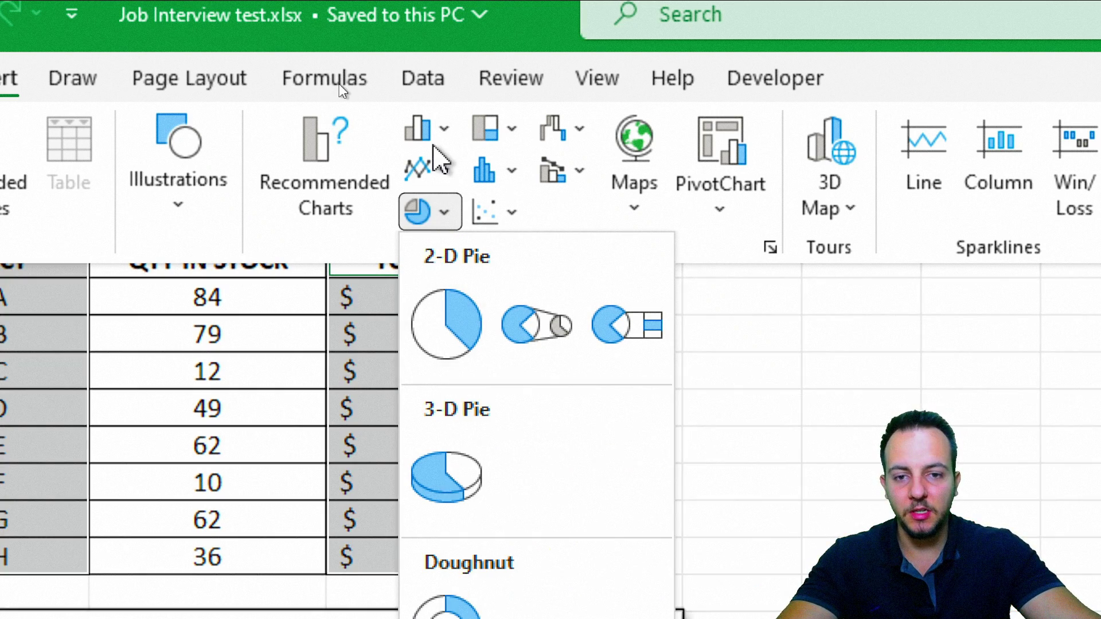
left_click(445, 134)
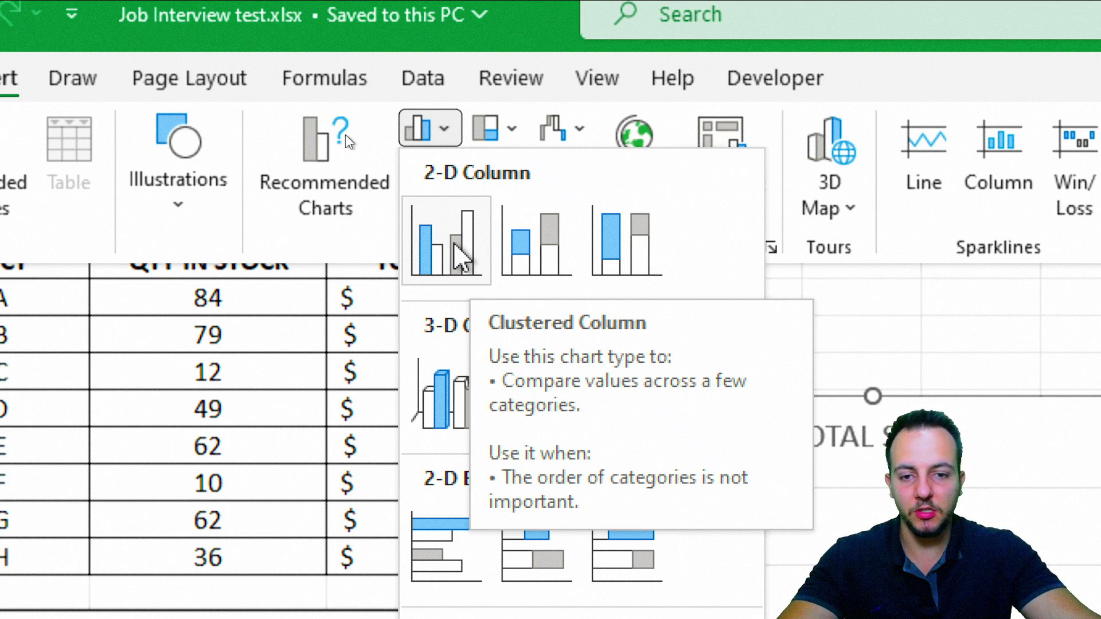
left_click(463, 269)
Move the Total Sold chart beside the dataset and resize it to span about F2 to N14
left_click(799, 216)
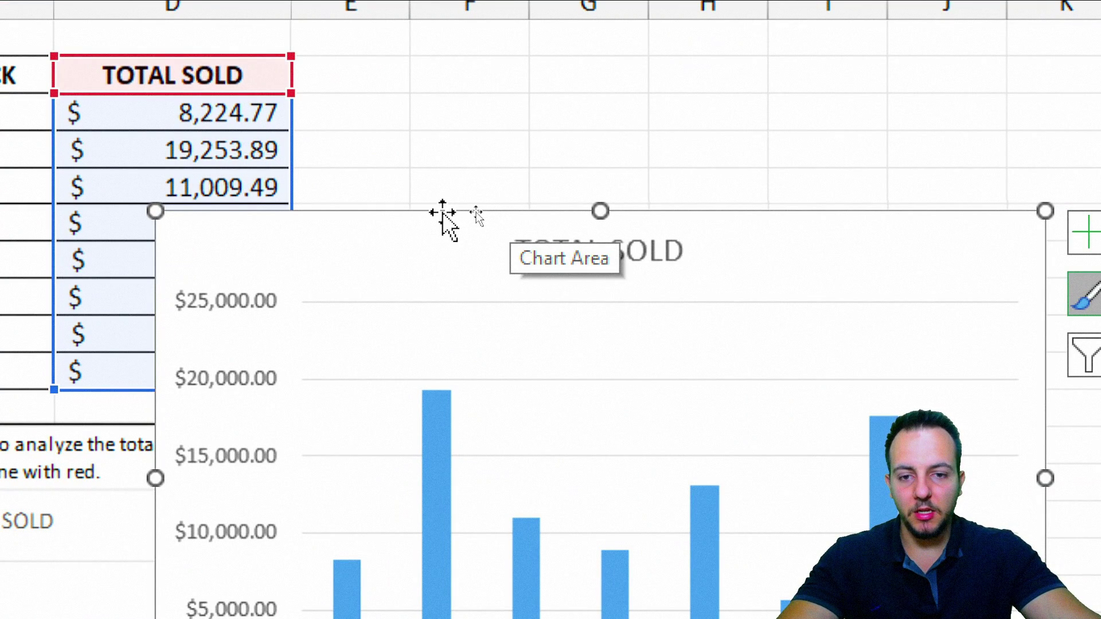
left_click_drag(400, 212, 732, 69)
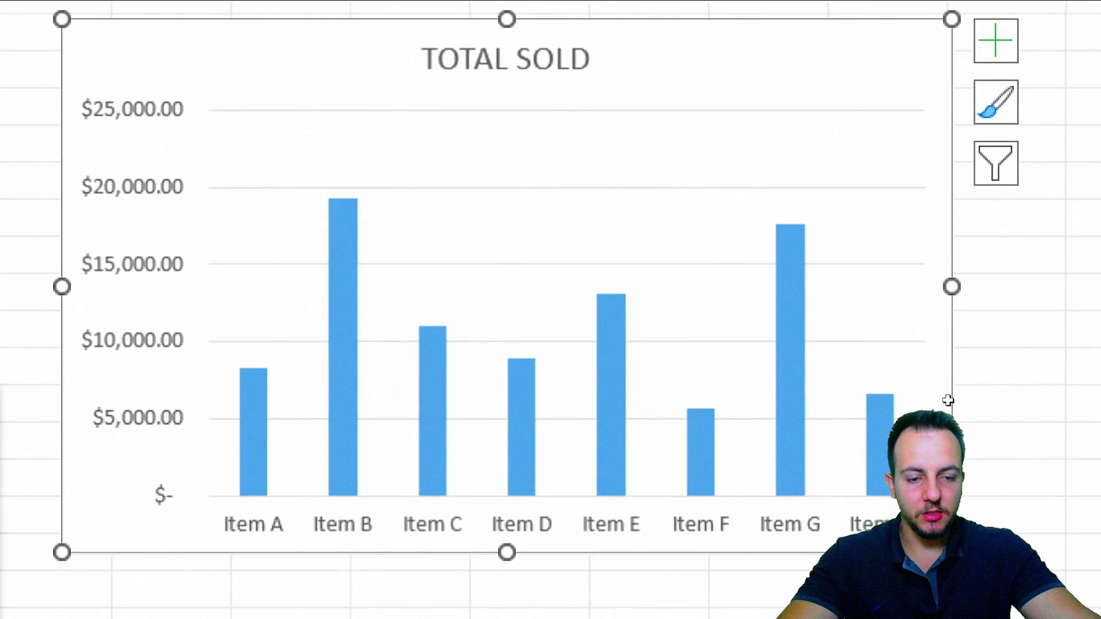
left_click_drag(778, 383, 933, 324)
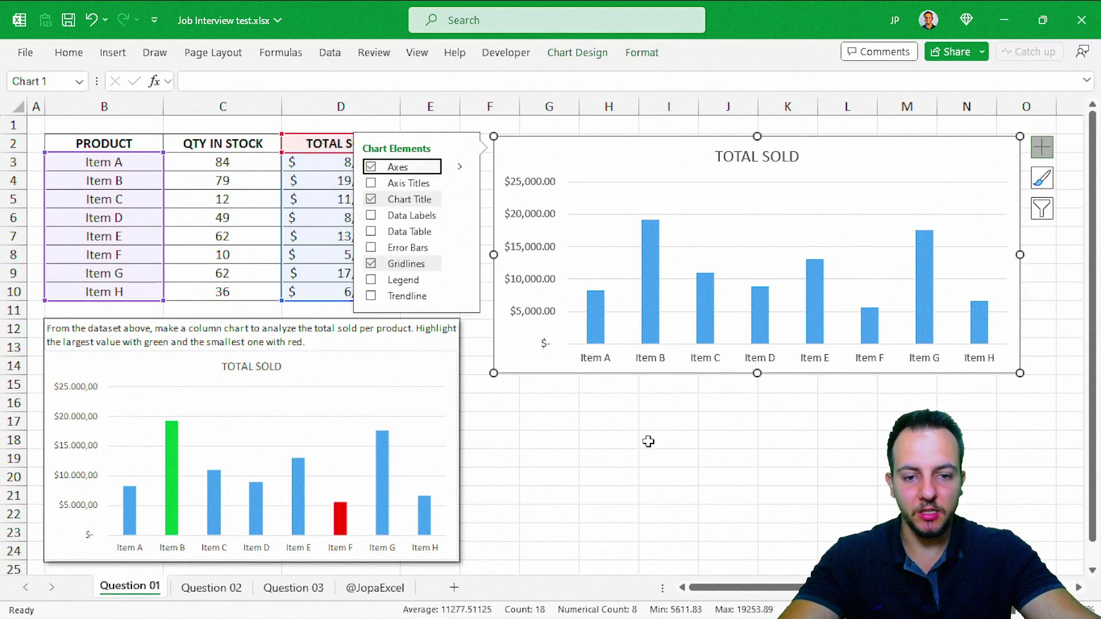
key("Escape")
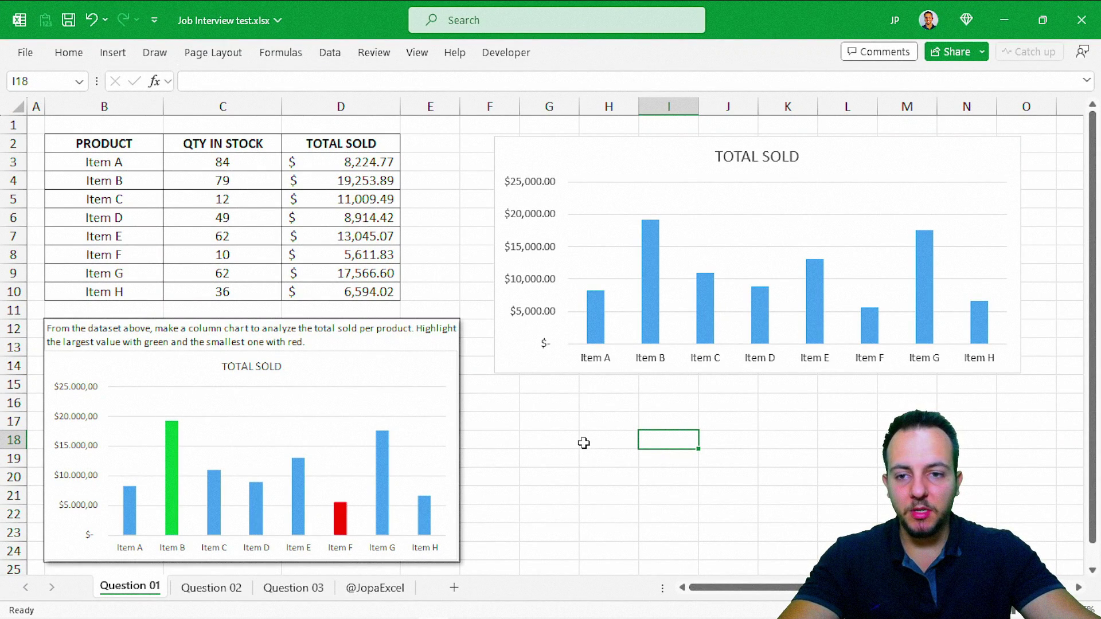
left_click(142, 145)
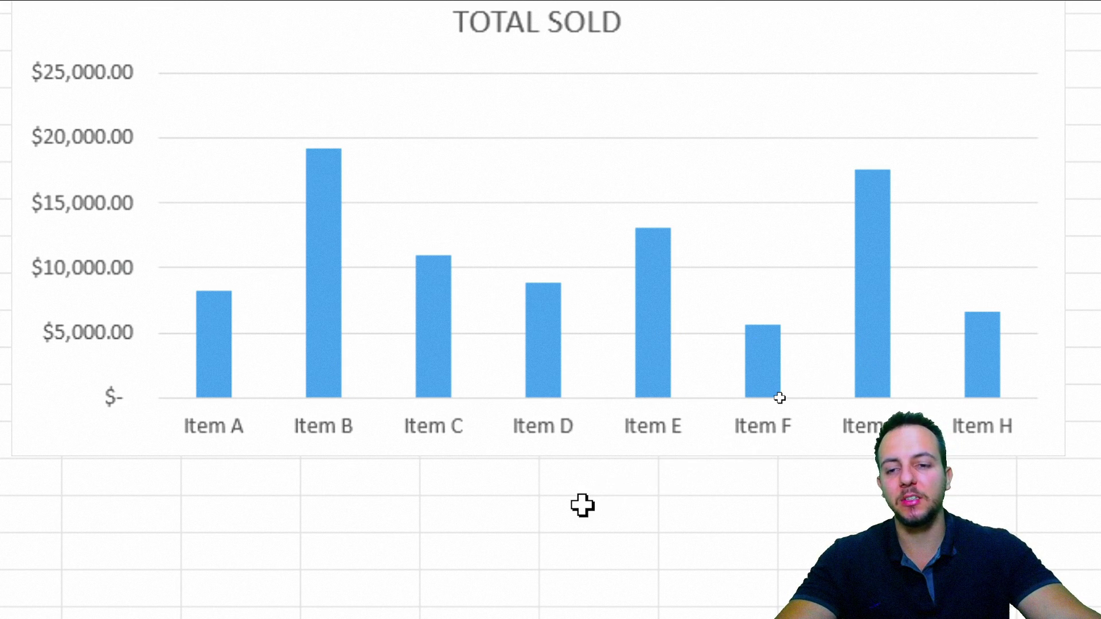
left_click(523, 533)
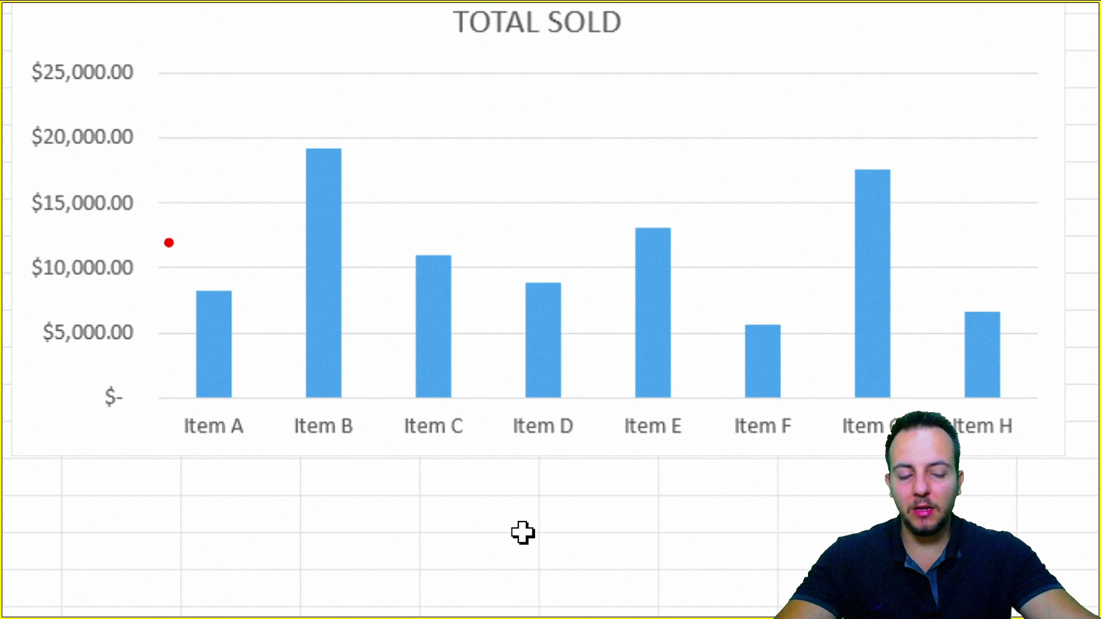
mouse_move(169, 242)
left_mouse_down()
mouse_move(265, 409)
mouse_move(270, 446)
mouse_move(385, 116)
left_mouse_up()
mouse_move(396, 159)
left_mouse_down()
mouse_move(481, 454)
mouse_move(572, 322)
mouse_move(602, 254)
left_mouse_up()
left_click_drag(541, 165, 701, 165)
key("ctrl+z")
key("e")
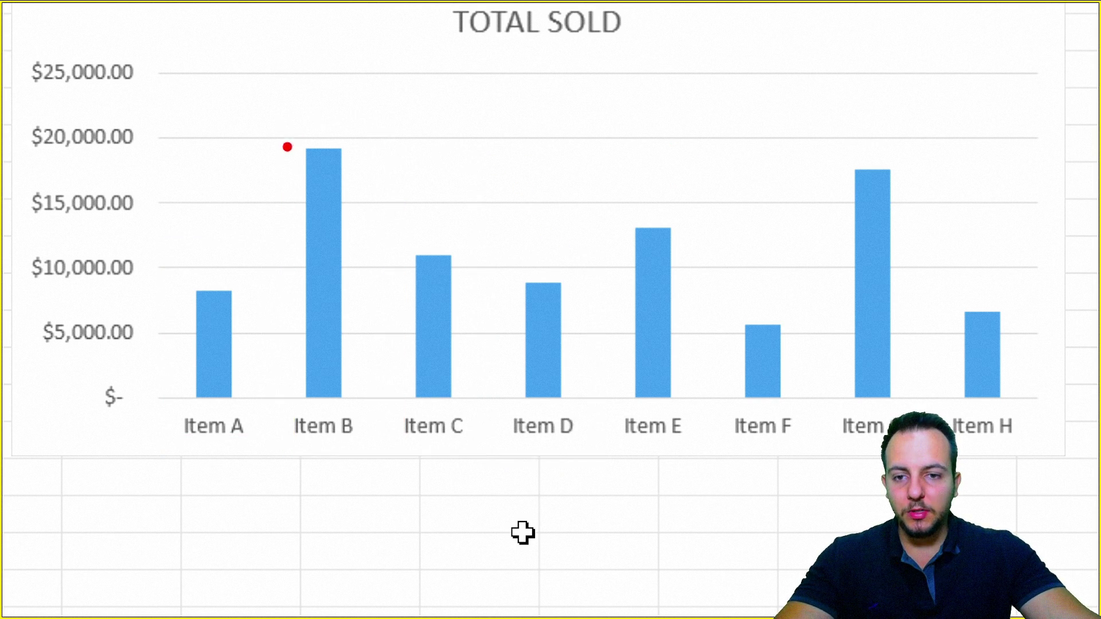
left_click_drag(262, 149, 476, 149)
key("ctrl+z")
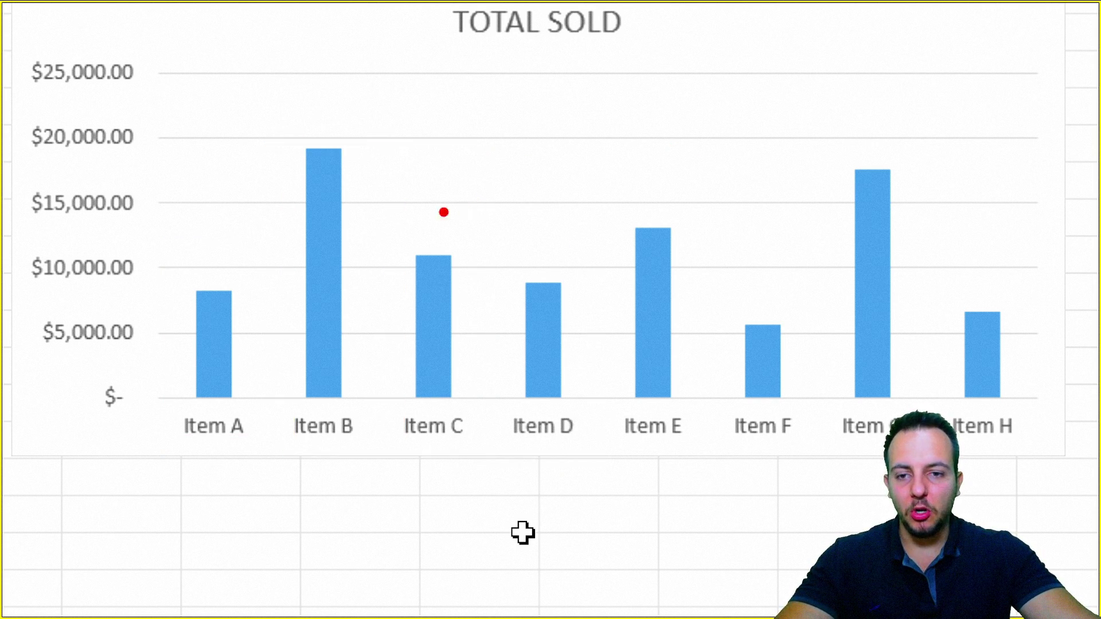
left_click_drag(288, 127, 360, 448)
left_click_drag(383, 210, 453, 171)
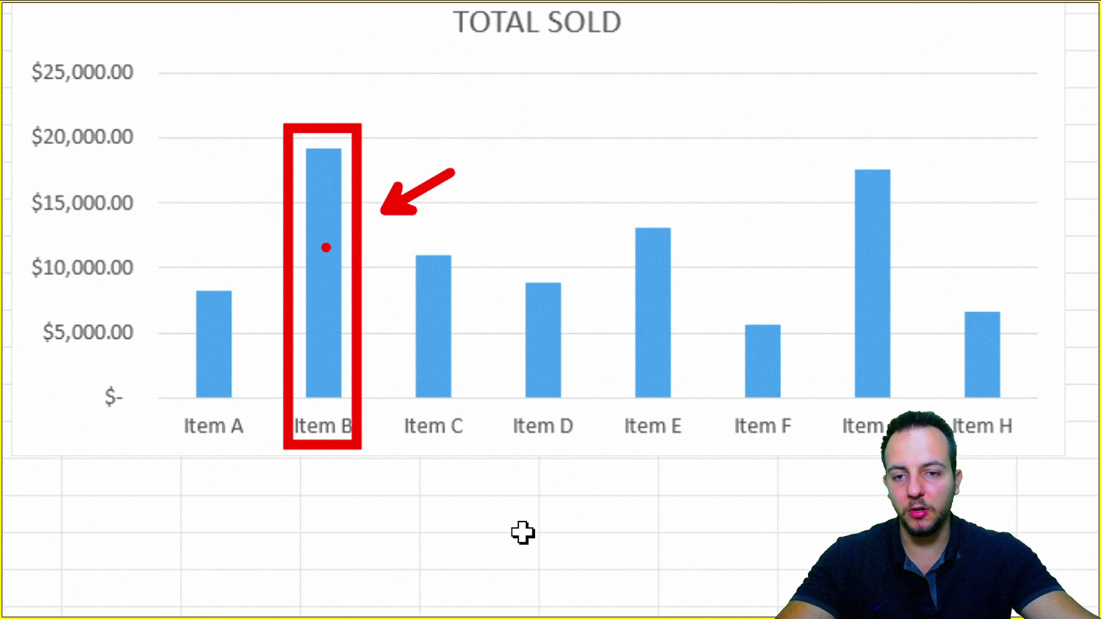
key("Escape")
Fill only the Item B column of the new chart, the largest value, with standard green
mouse_move(325, 202)
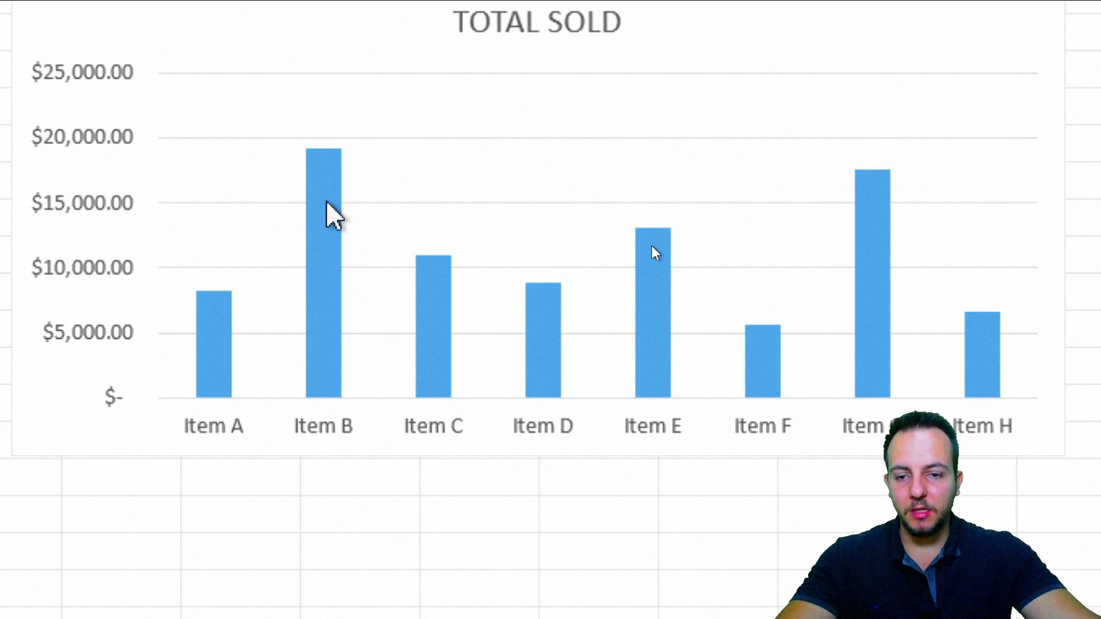
double_click(325, 239)
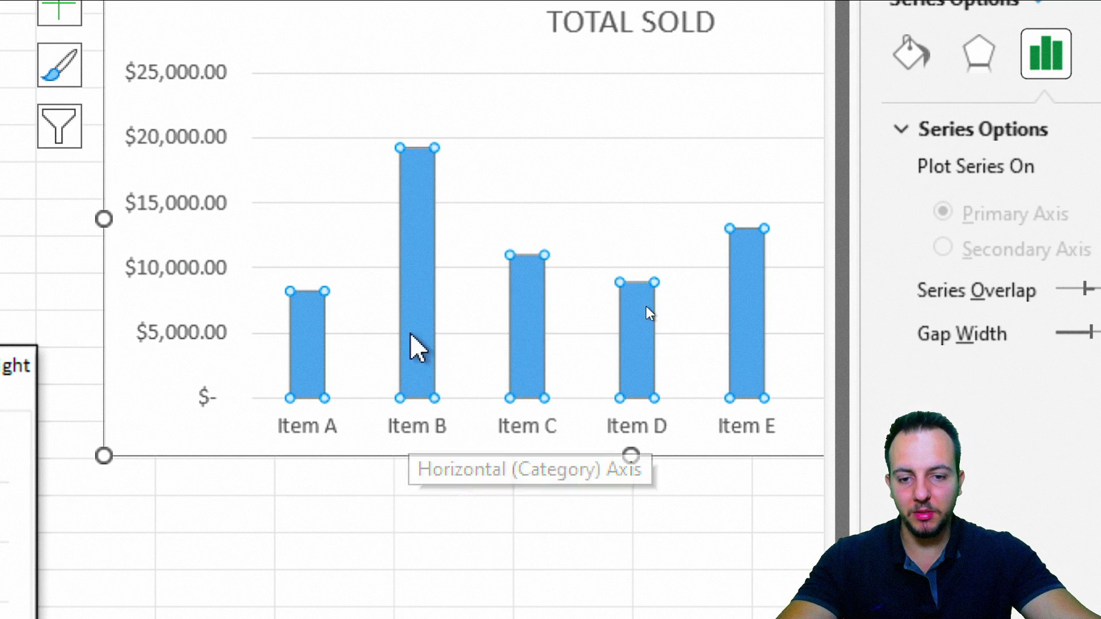
left_click(418, 283)
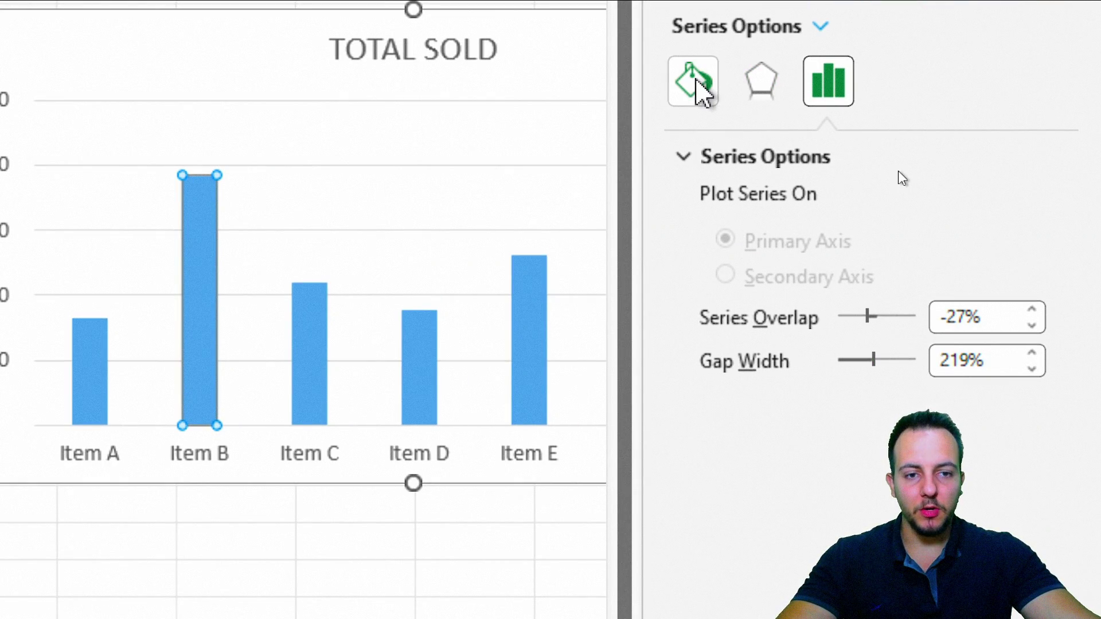
left_click(695, 83)
left_click(733, 167)
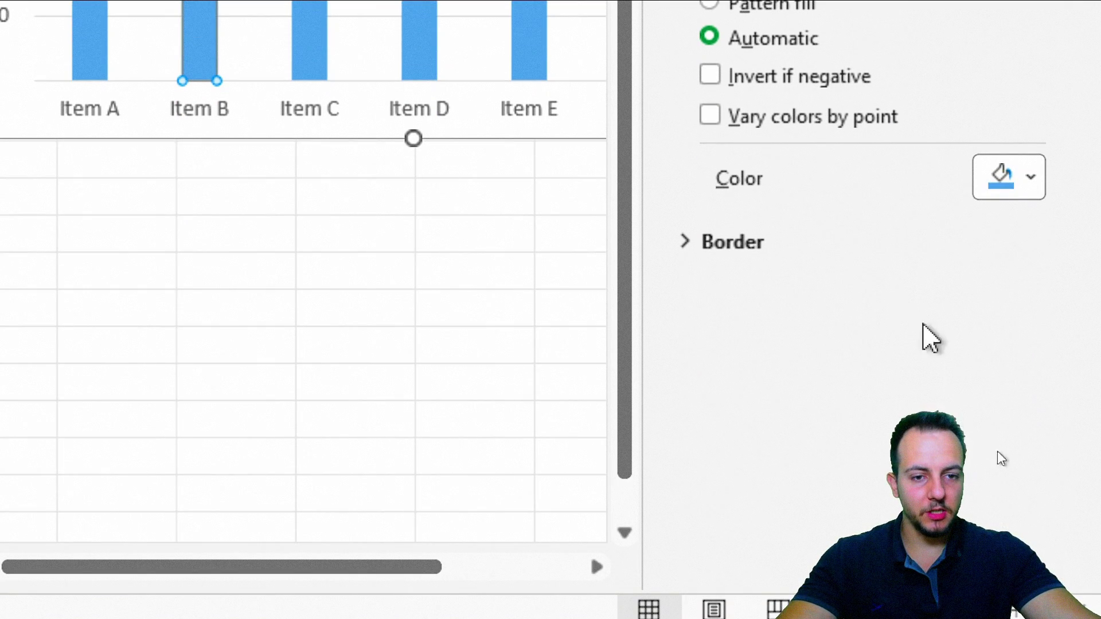
left_click(1001, 195)
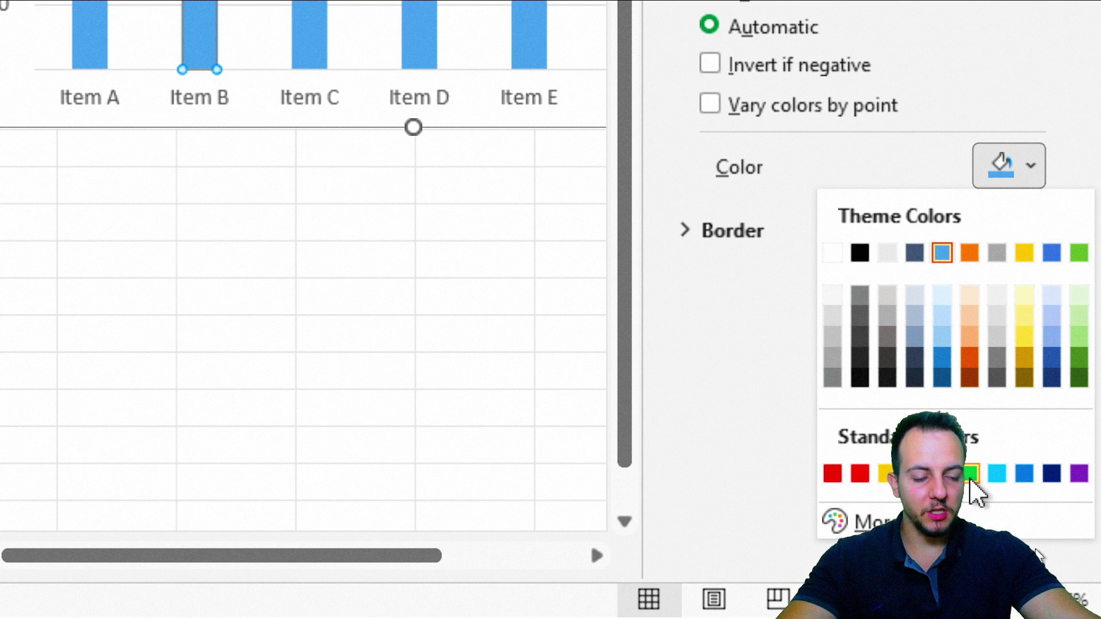
left_click(970, 476)
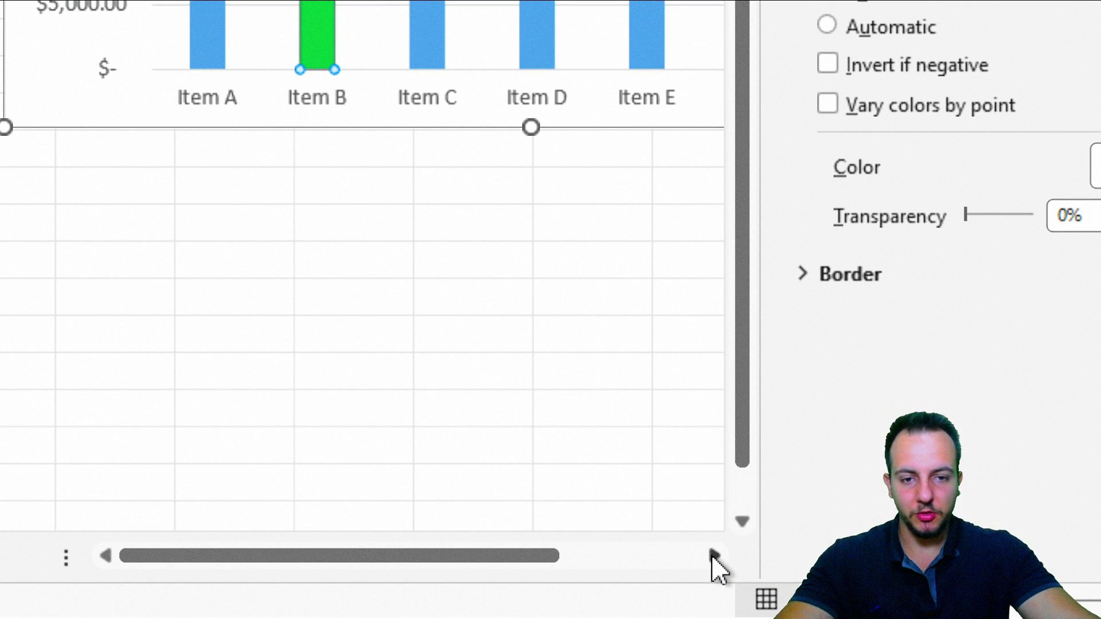
Fill only the Item F column, the smallest value, with standard red and close the data point formatting
left_click(714, 555)
left_click(713, 555)
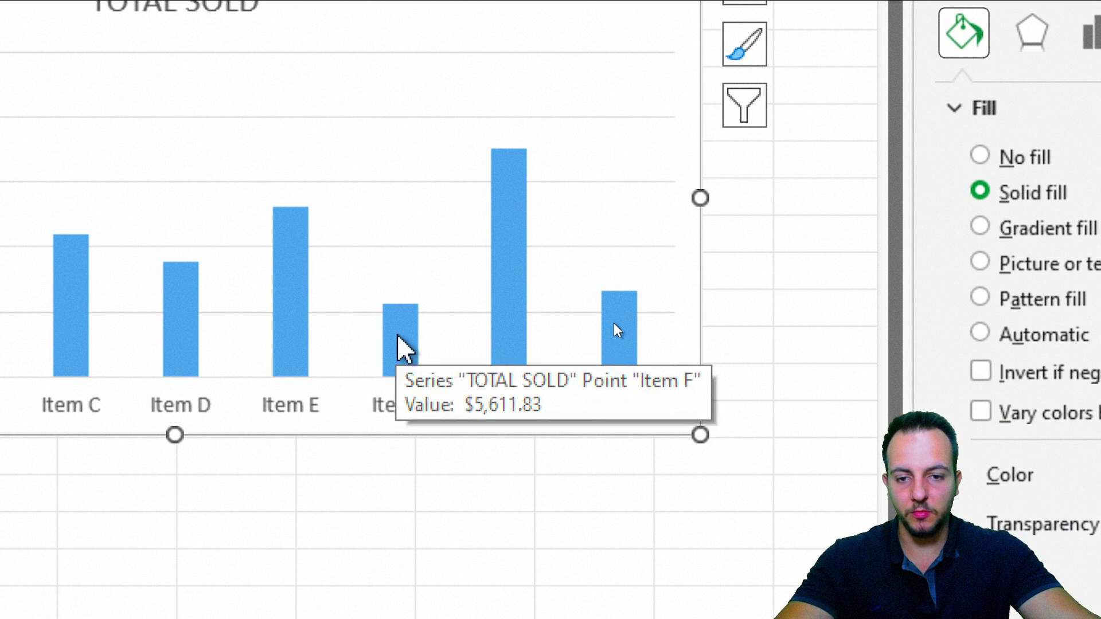
left_click(404, 347)
left_click(404, 347)
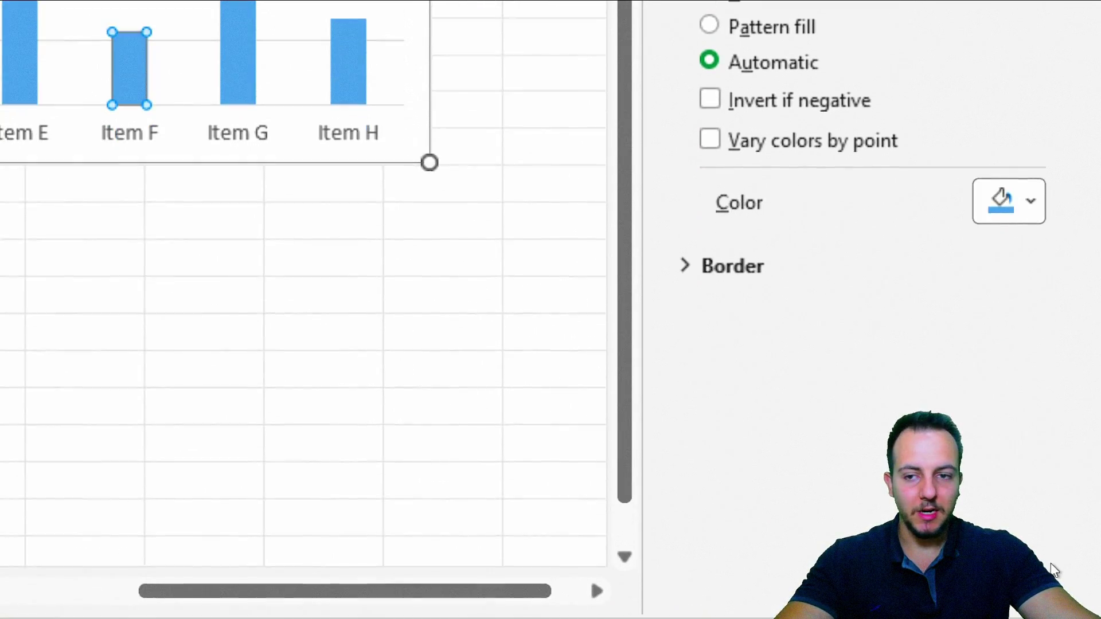
left_click(1030, 202)
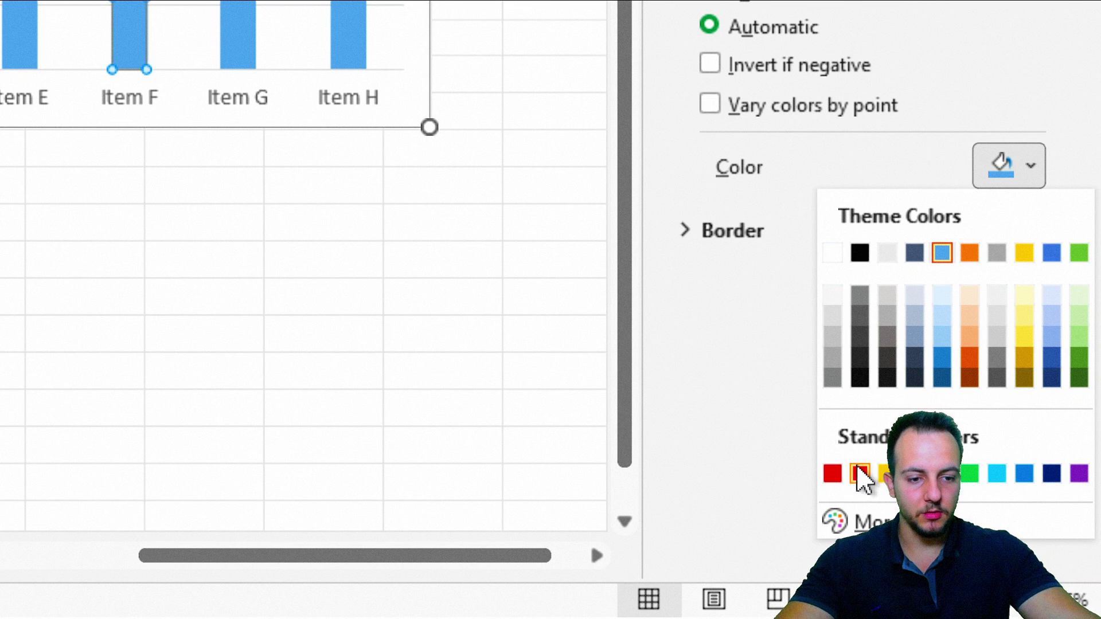
left_click(832, 473)
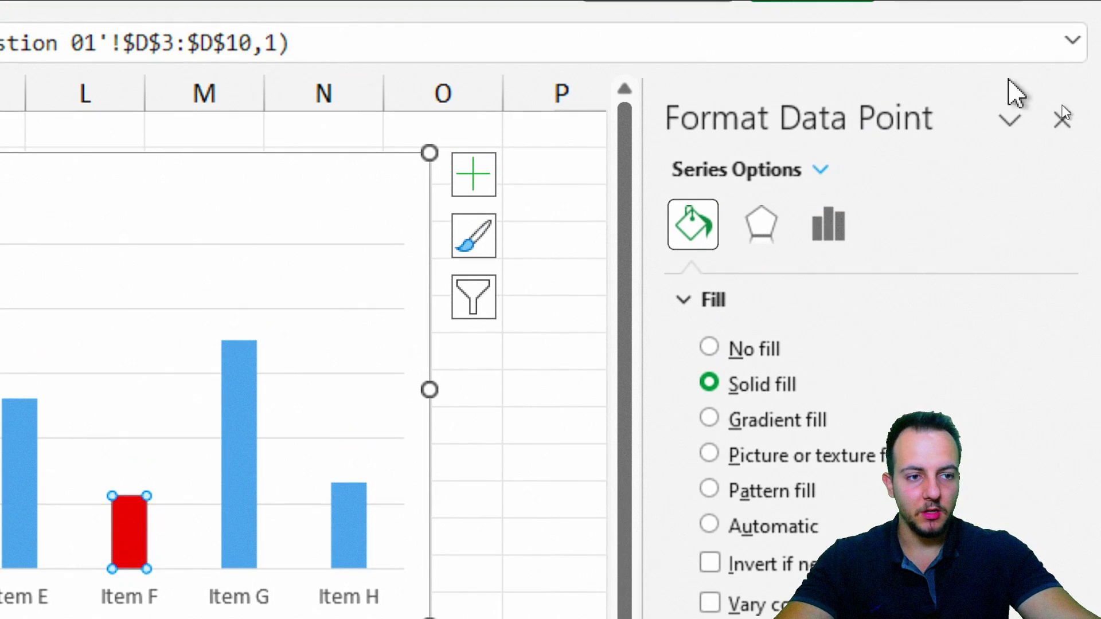
left_click(1062, 123)
left_click(700, 367)
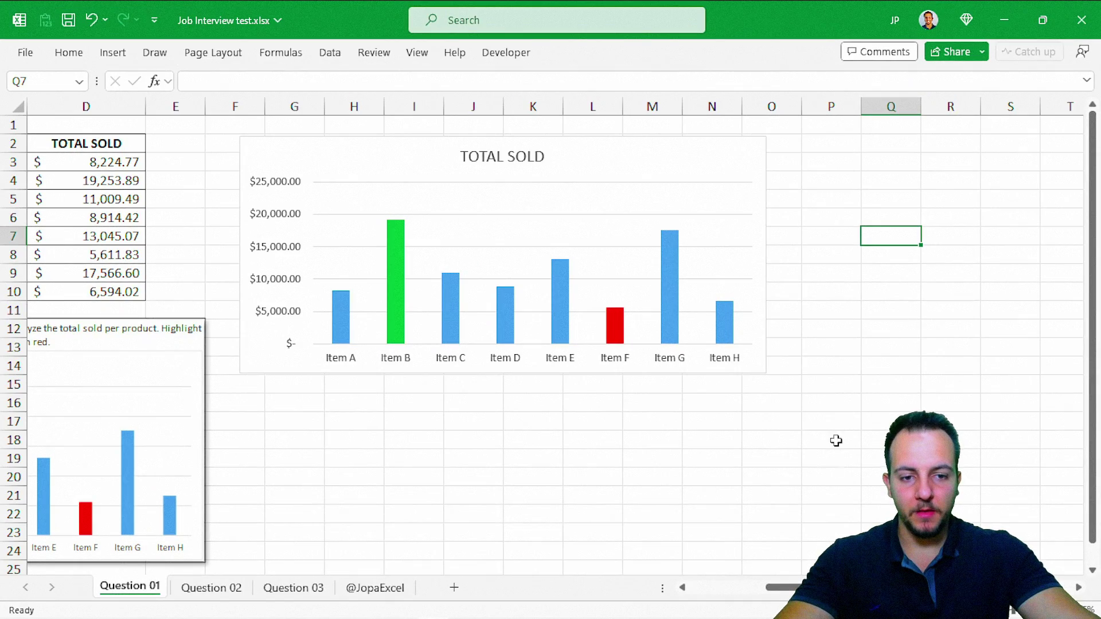
Return to the first columns of the Question 01 sheet and open the Question 02 sheet
scroll(550, 344, "left", 3)
left_click(574, 477)
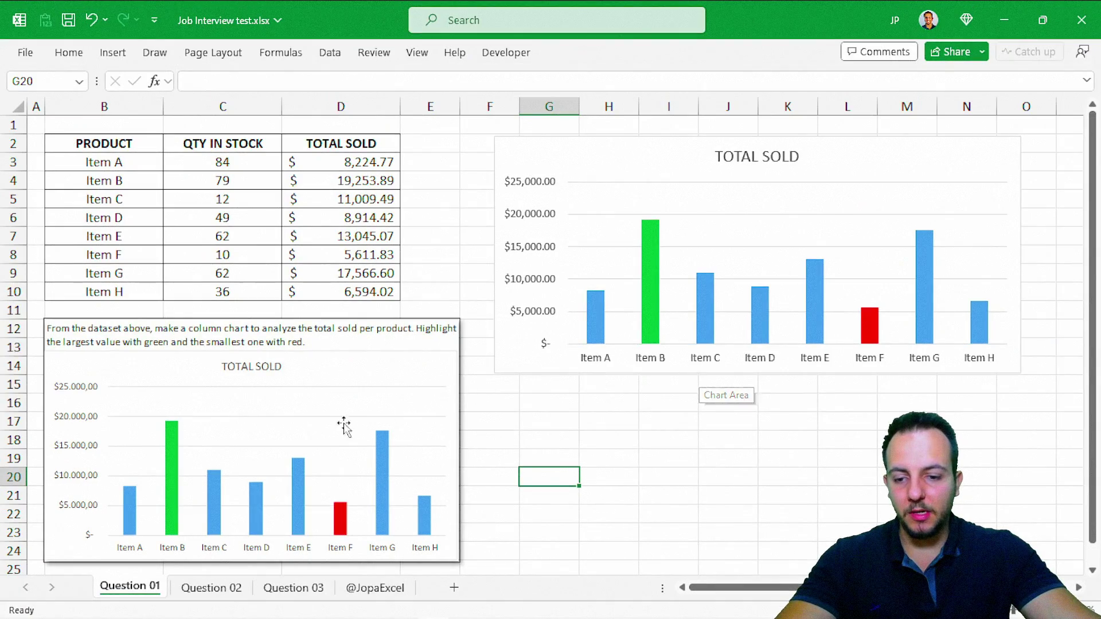
left_click(212, 588)
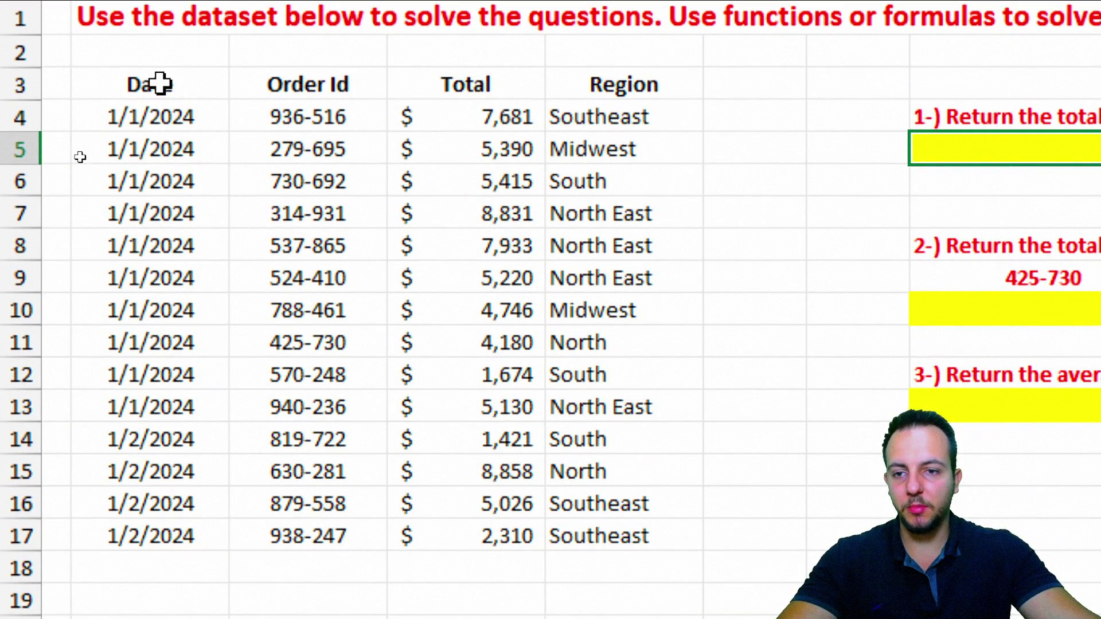
Examine the dataset's Date, Order Id, Total and Region columns and the total sold question with its yellow answer cell
left_click_drag(160, 83, 573, 521)
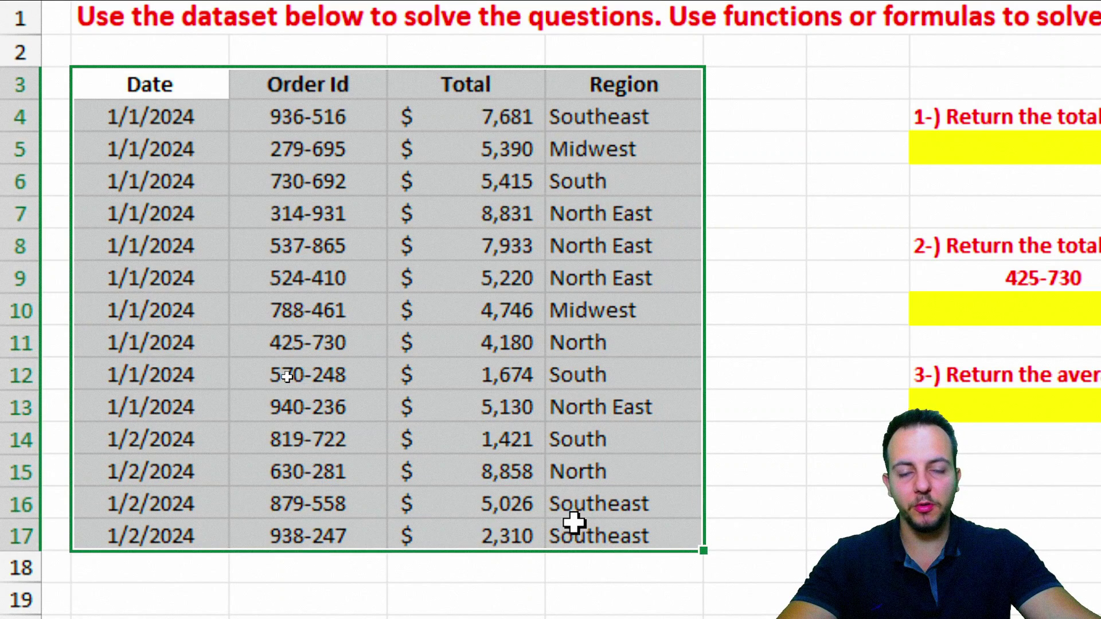
left_click(197, 97)
left_click(316, 90)
left_click(449, 87)
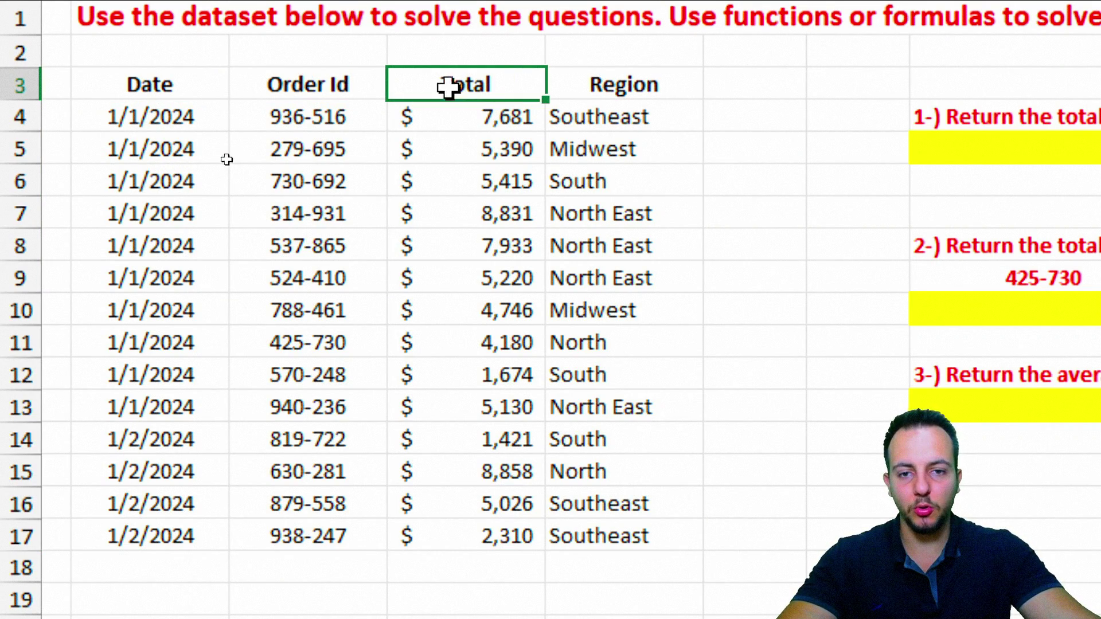
left_click(588, 84)
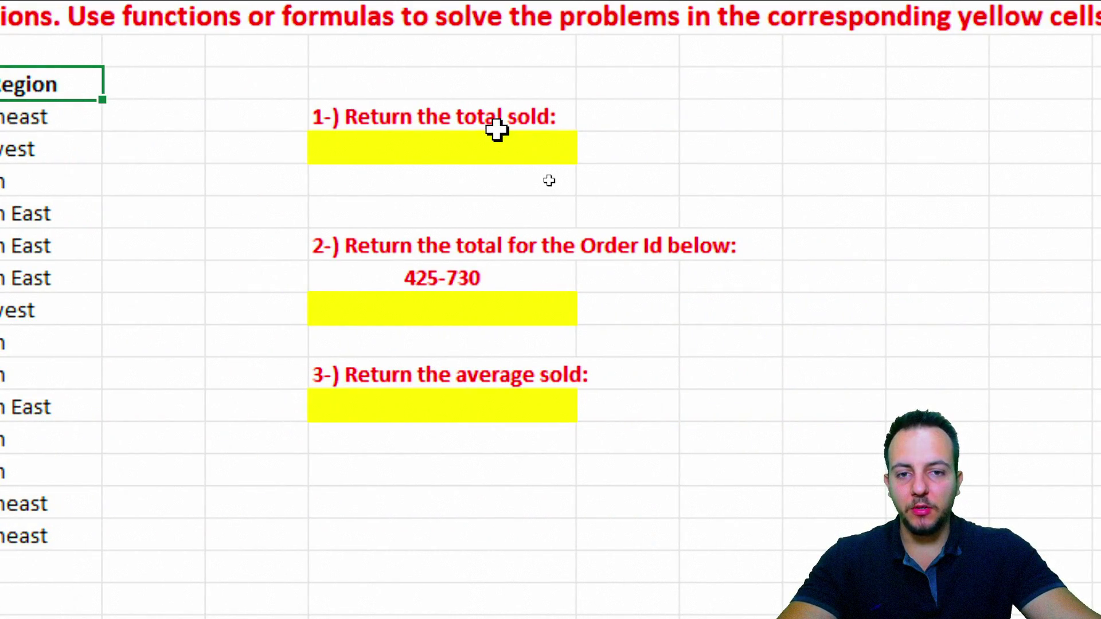
left_click(478, 120)
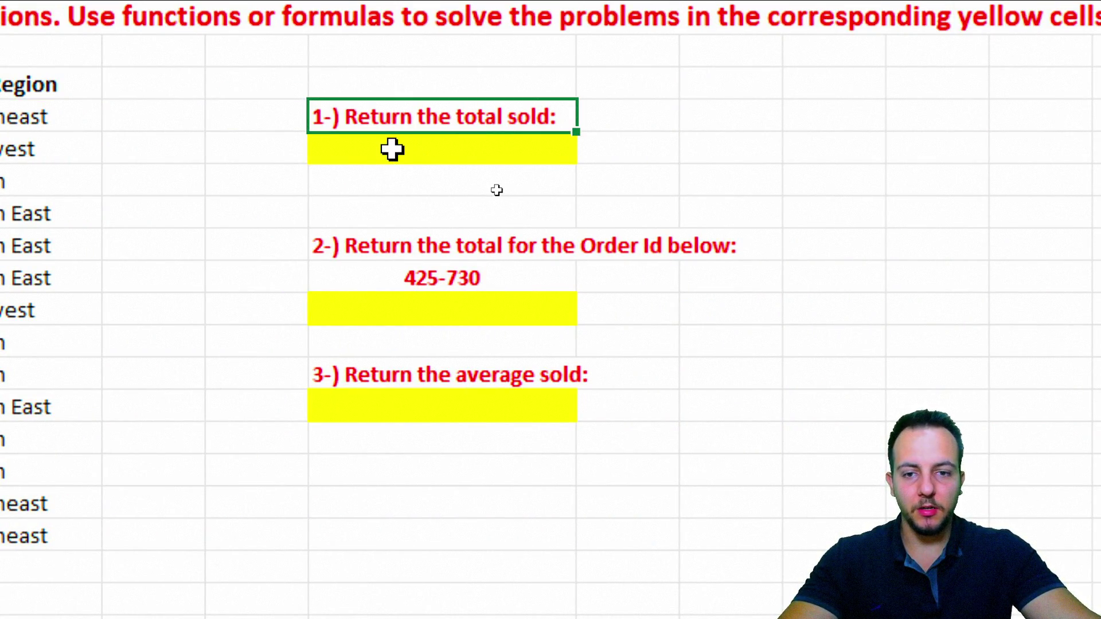
left_click(393, 150)
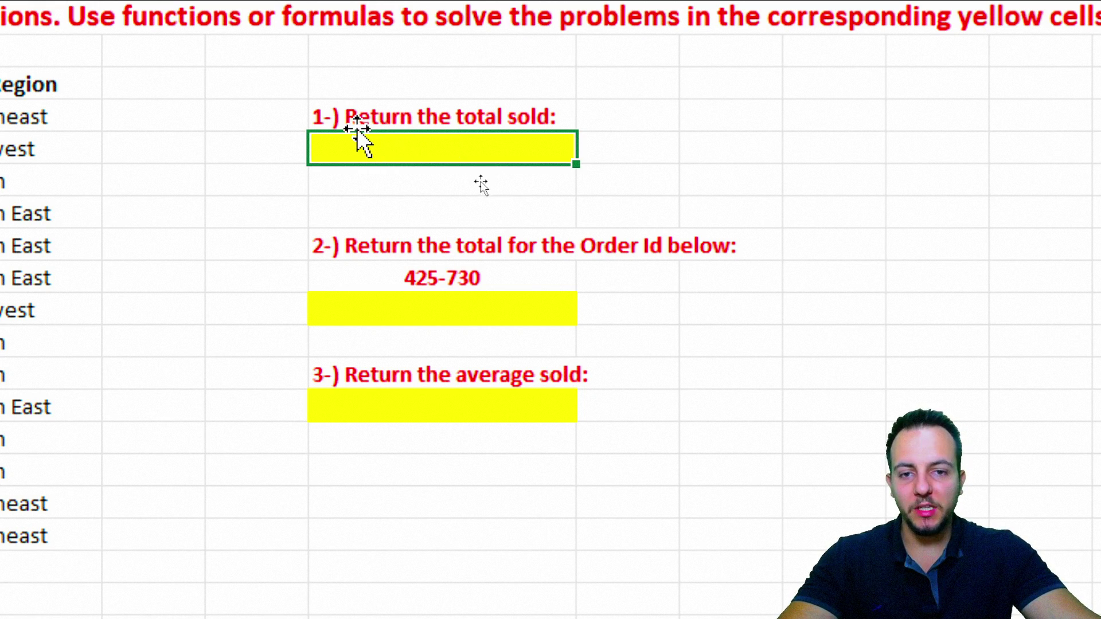
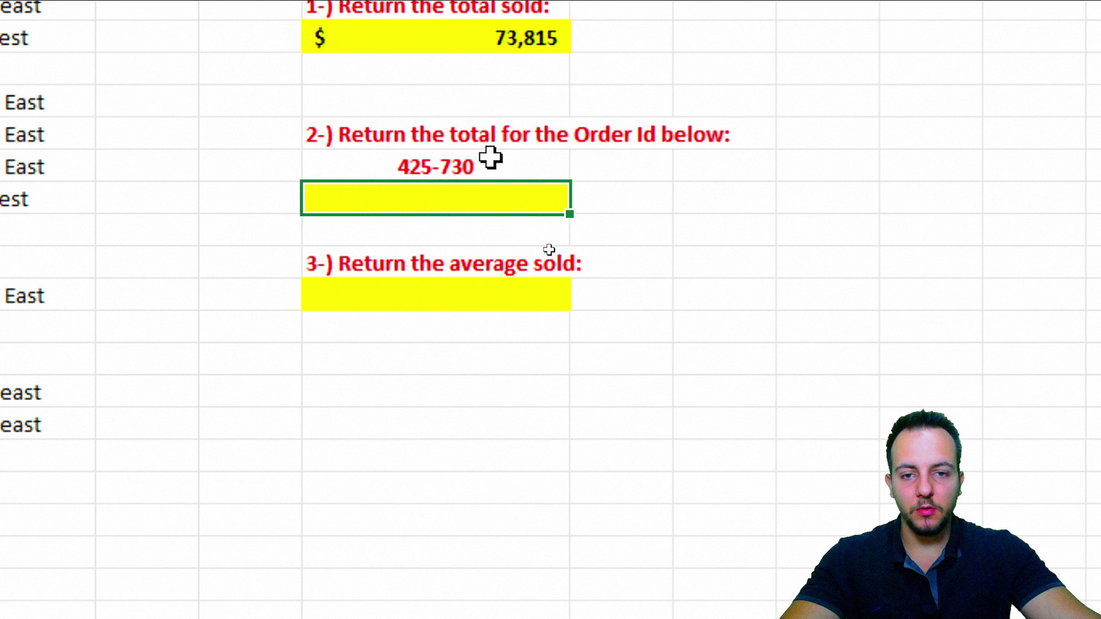
Try answering question 2 by finding the given order ID in the dataset and entering 4180 as a fixed value in H10, and clear the cell
left_click(398, 166)
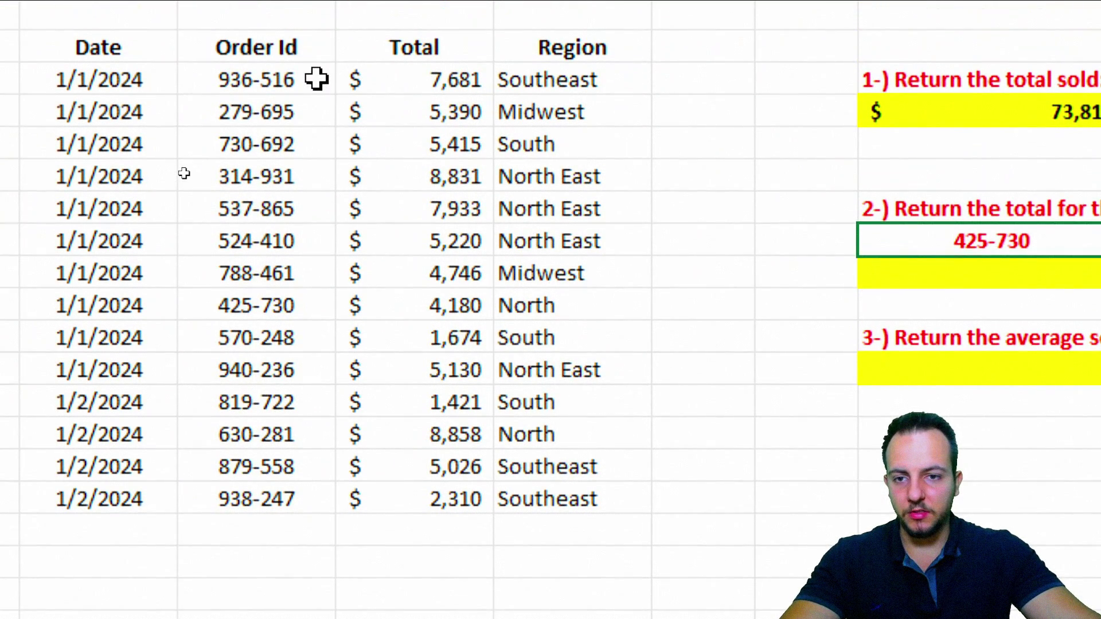
left_click_drag(316, 79, 275, 298)
left_click(274, 303)
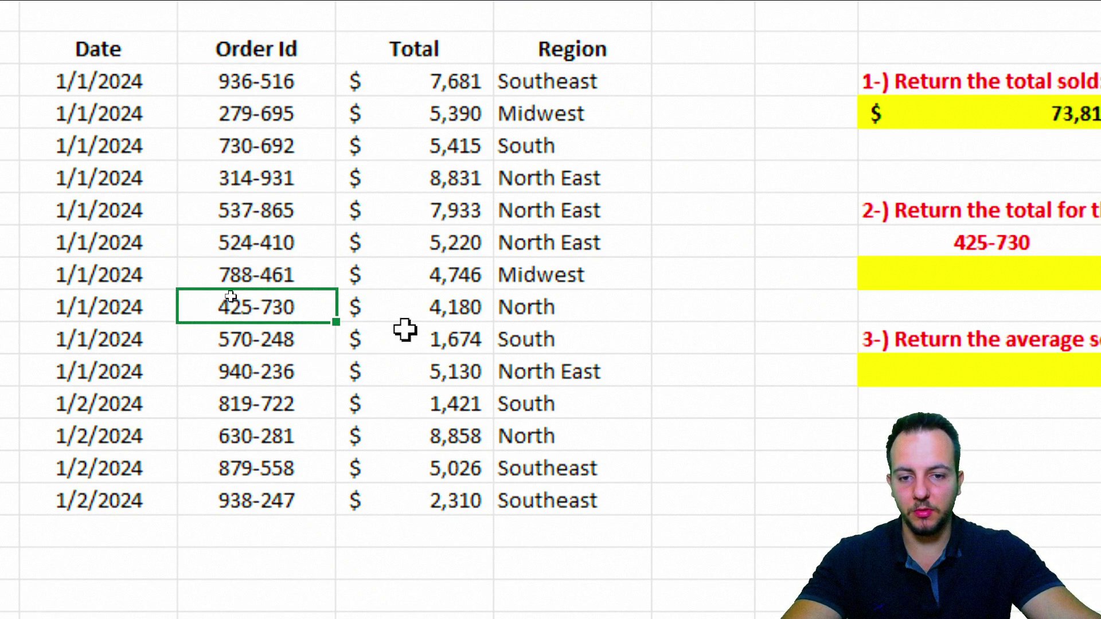
left_click(419, 309, "ctrl")
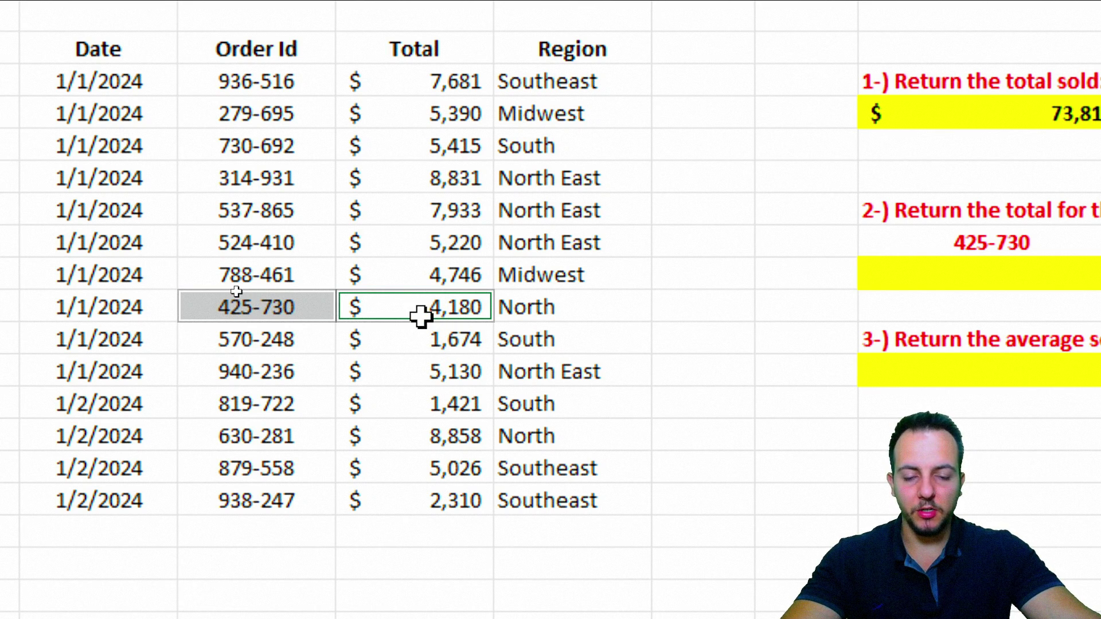
scroll(780, 429, "right", 3)
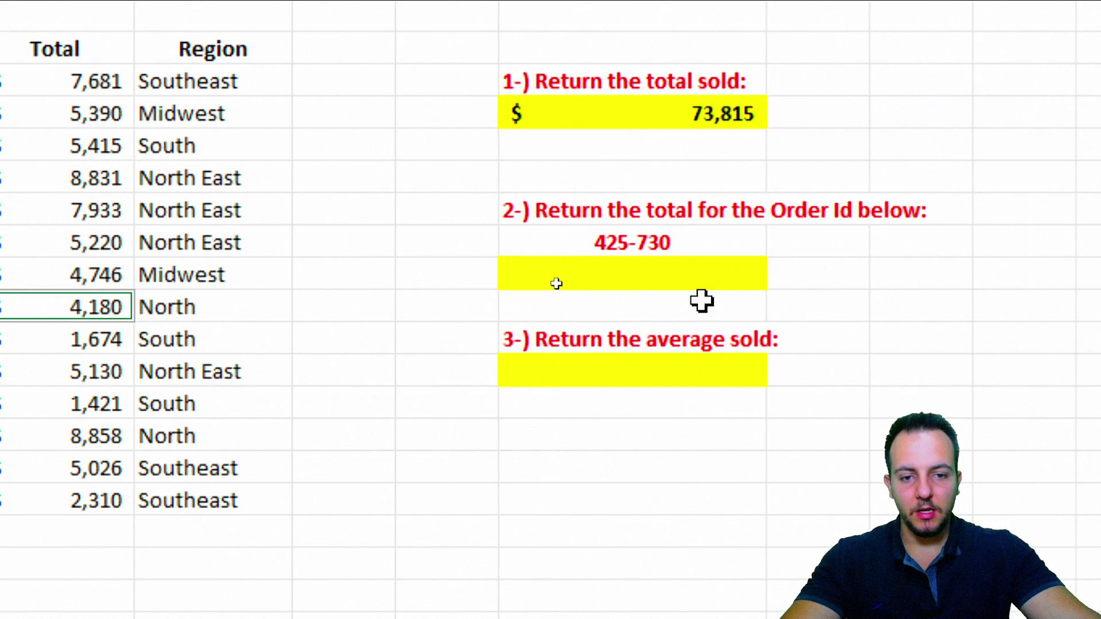
left_click(668, 262)
type("4180")
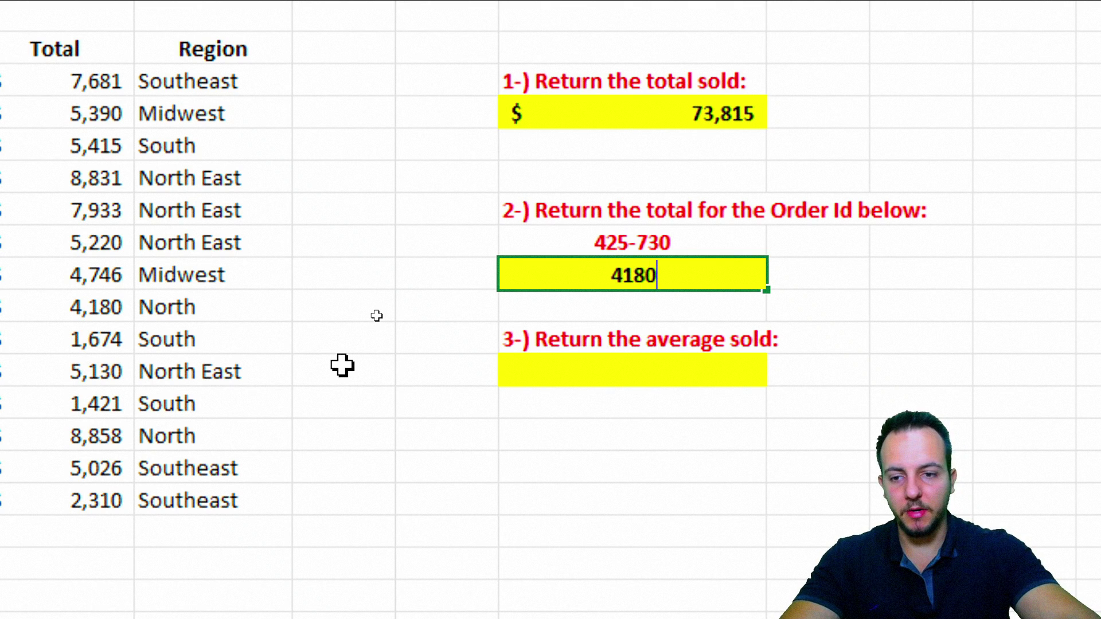
key("ctrl+Return")
key("Down")
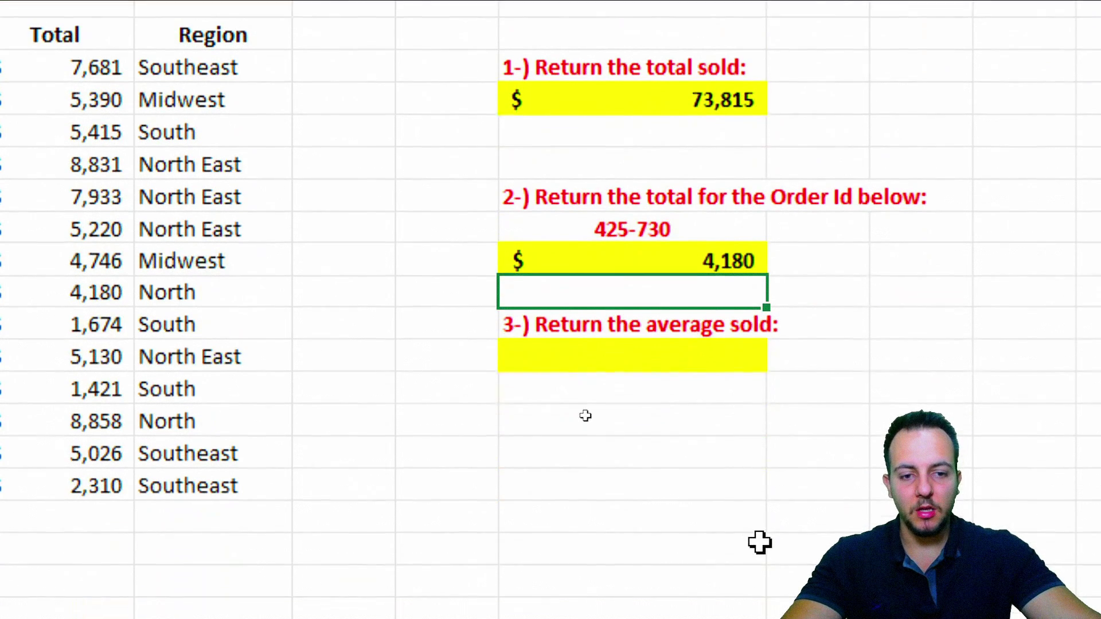
left_click(646, 242)
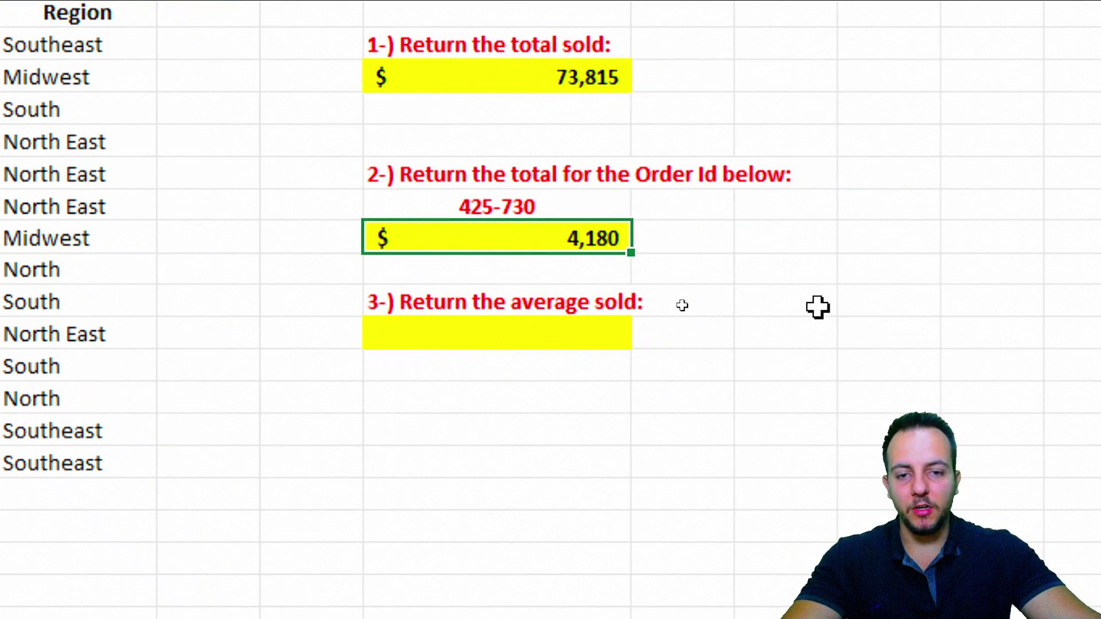
key("Delete")
key("ctrl+2")
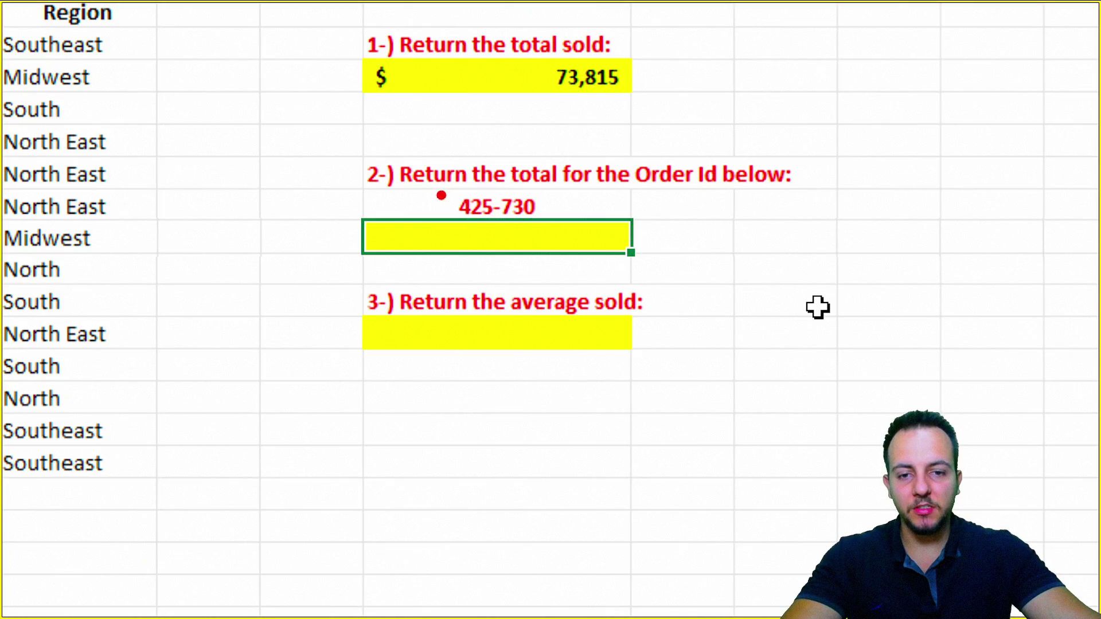
mouse_move(431, 182)
left_mouse_down()
mouse_move(554, 227)
mouse_move(625, 199)
left_mouse_up()
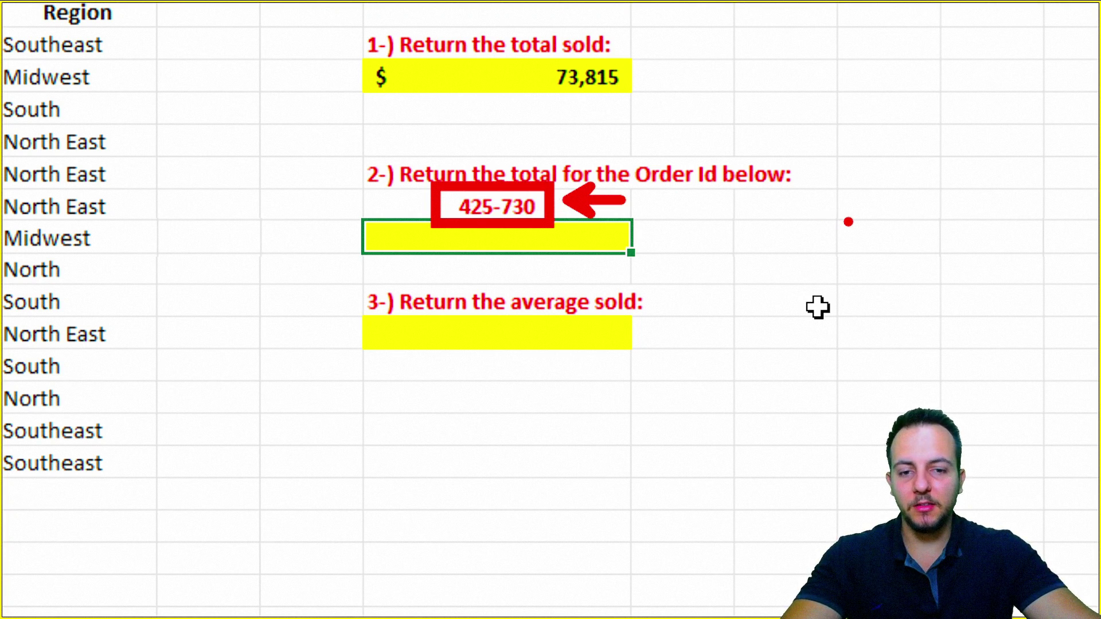
key("Escape")
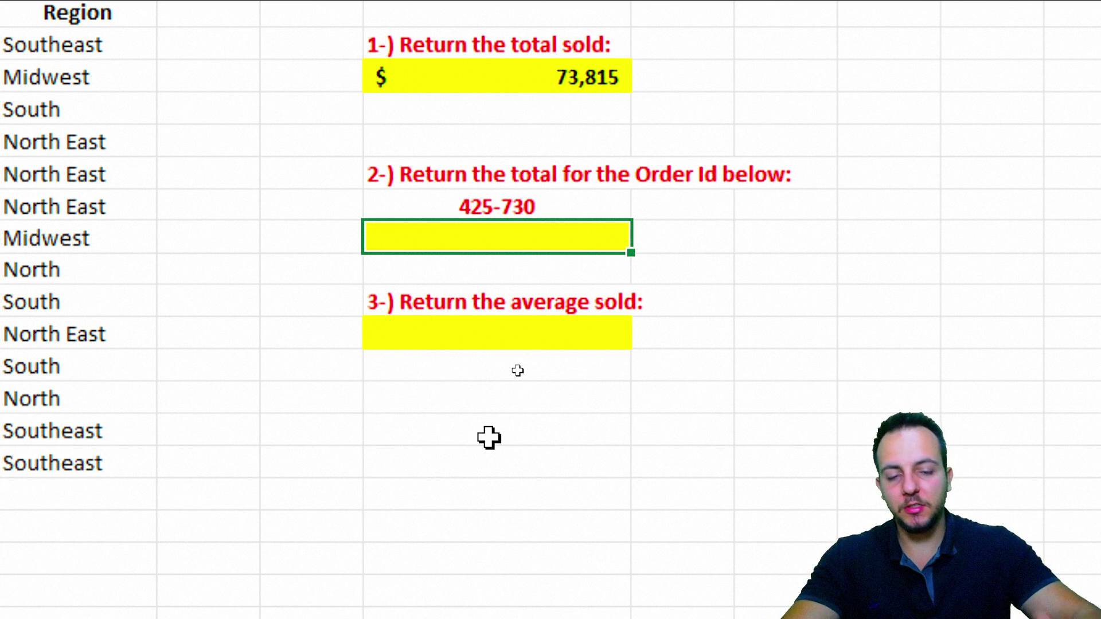
Start a VLOOKUP formula in H10 with H9 as the lookup value and the Order Id and Total columns C3:D17 as the table array
type("=vlook")
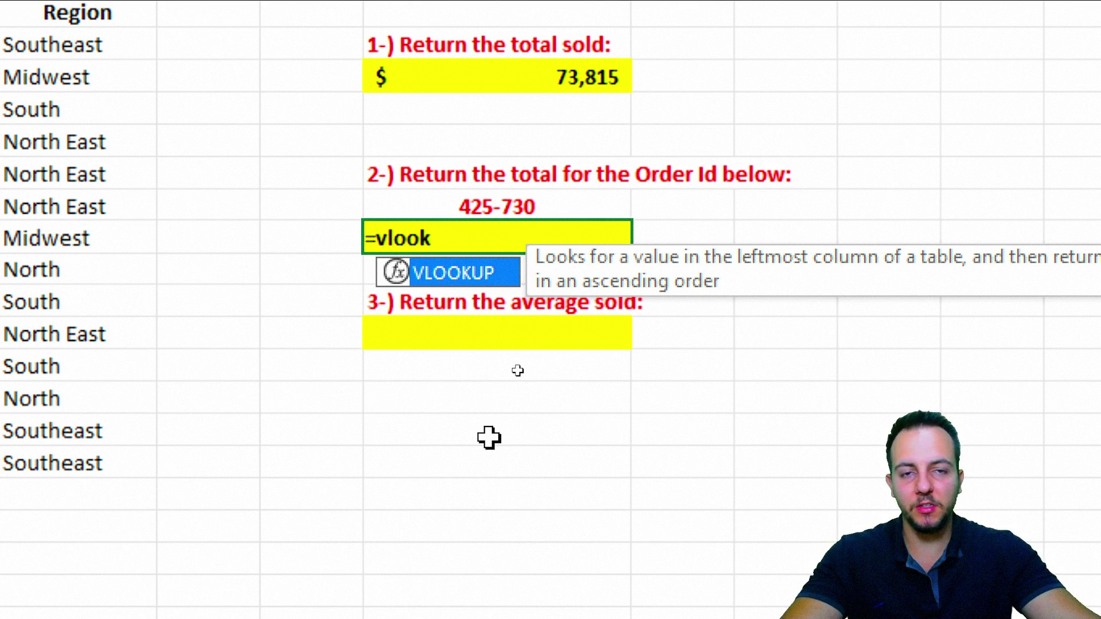
double_click(457, 274)
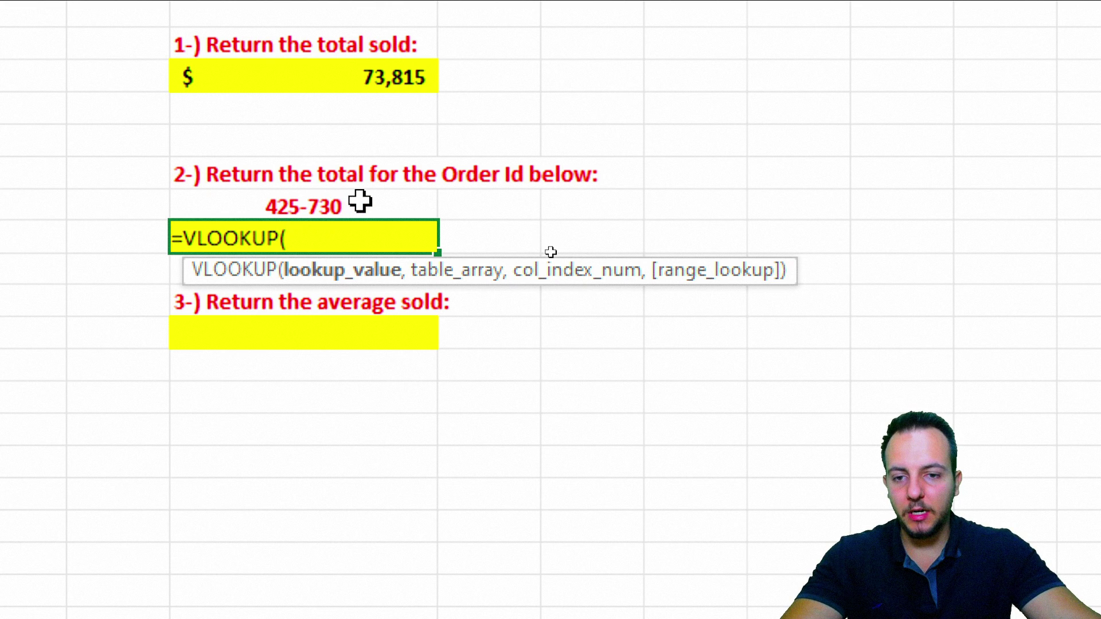
left_click(264, 202)
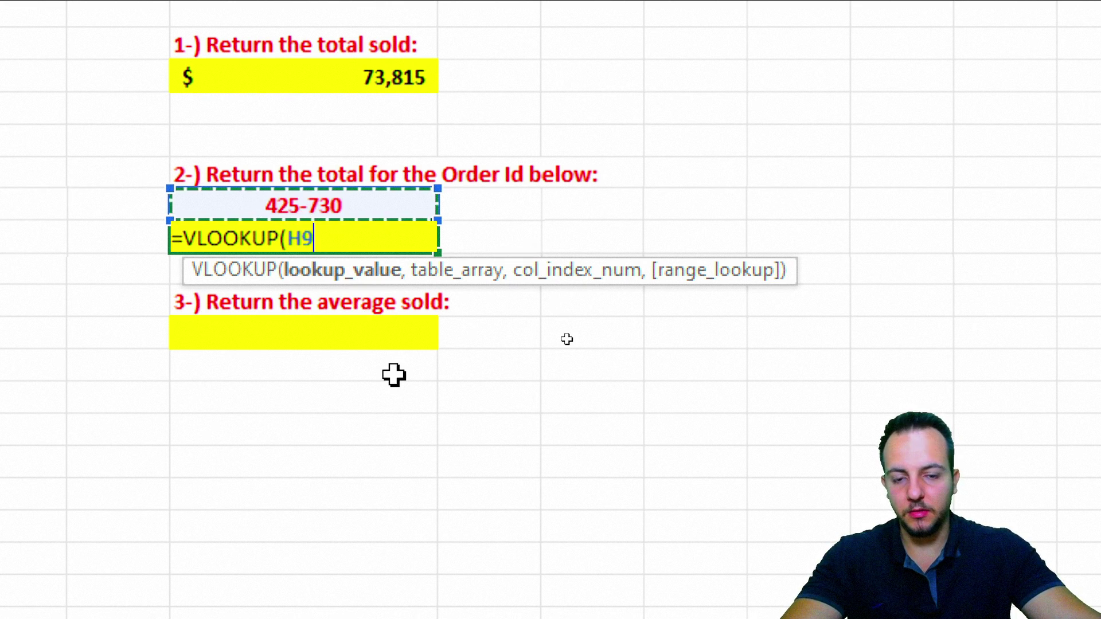
type(",")
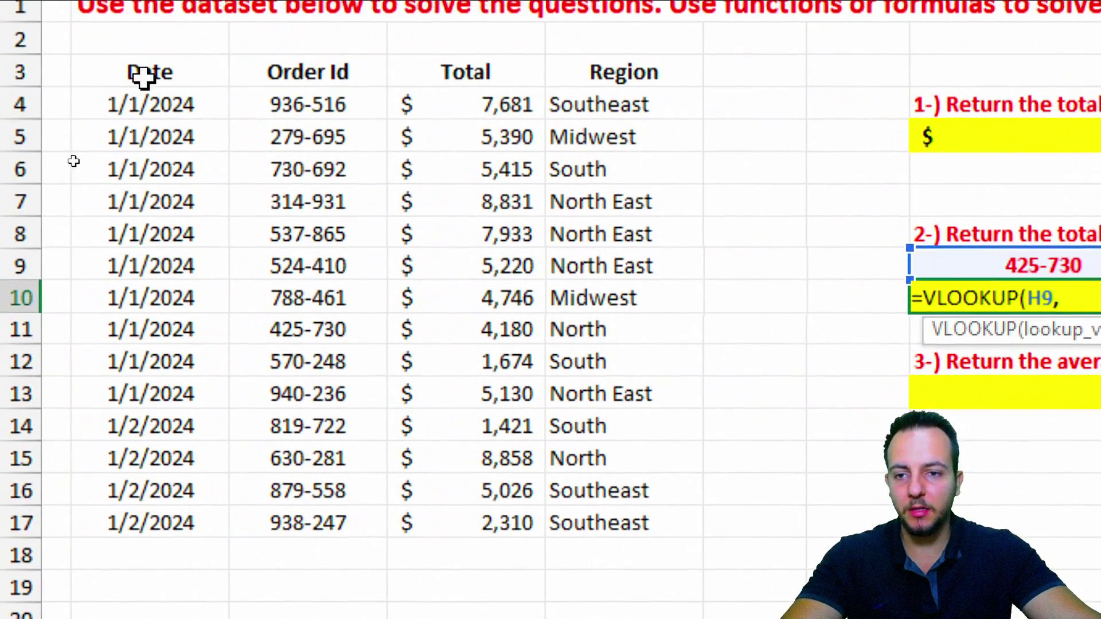
left_click_drag(144, 77, 588, 510)
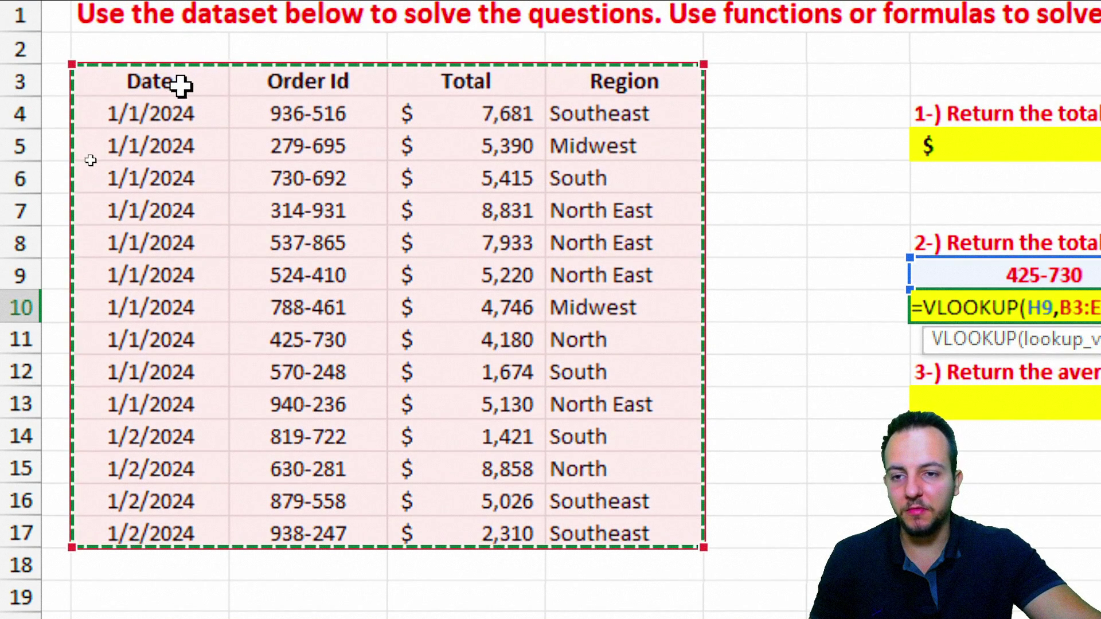
left_click_drag(244, 94, 304, 521)
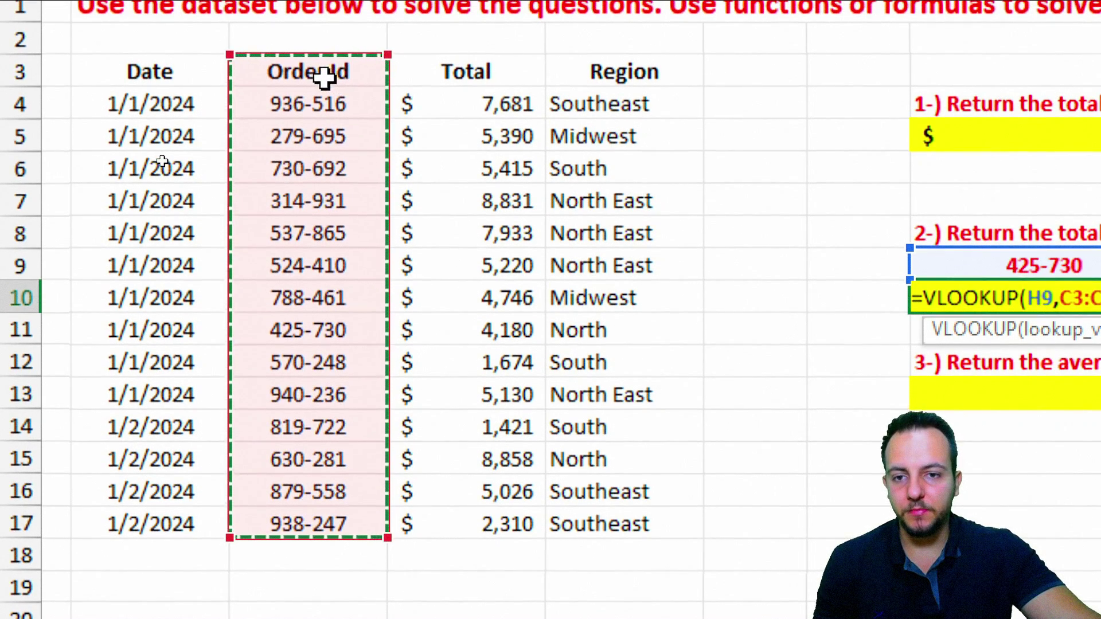
left_click_drag(324, 77, 493, 525)
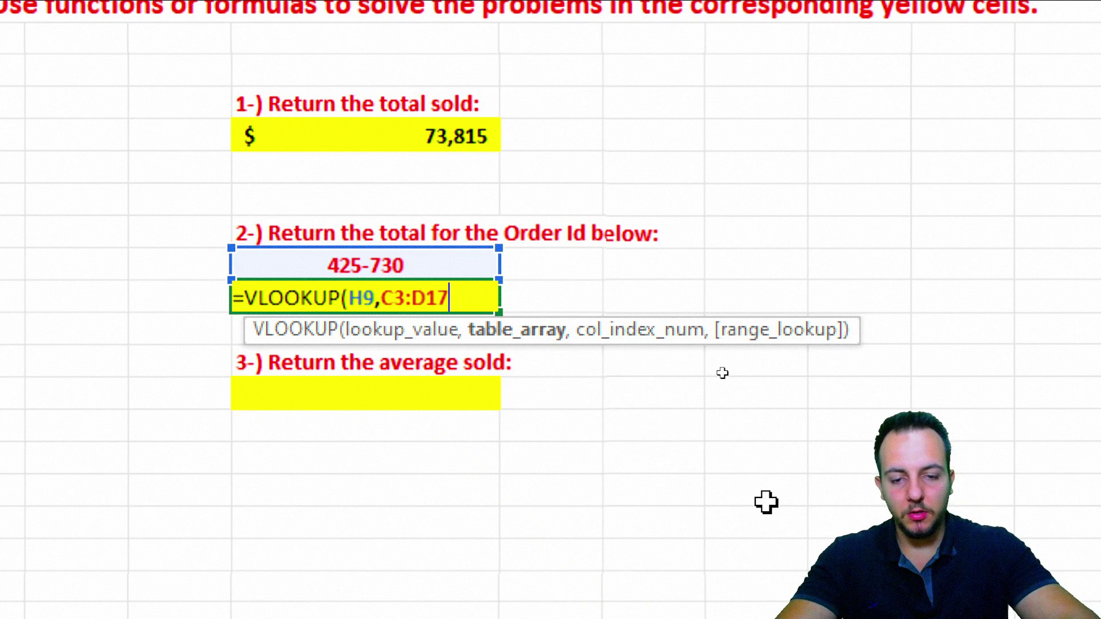
type(",")
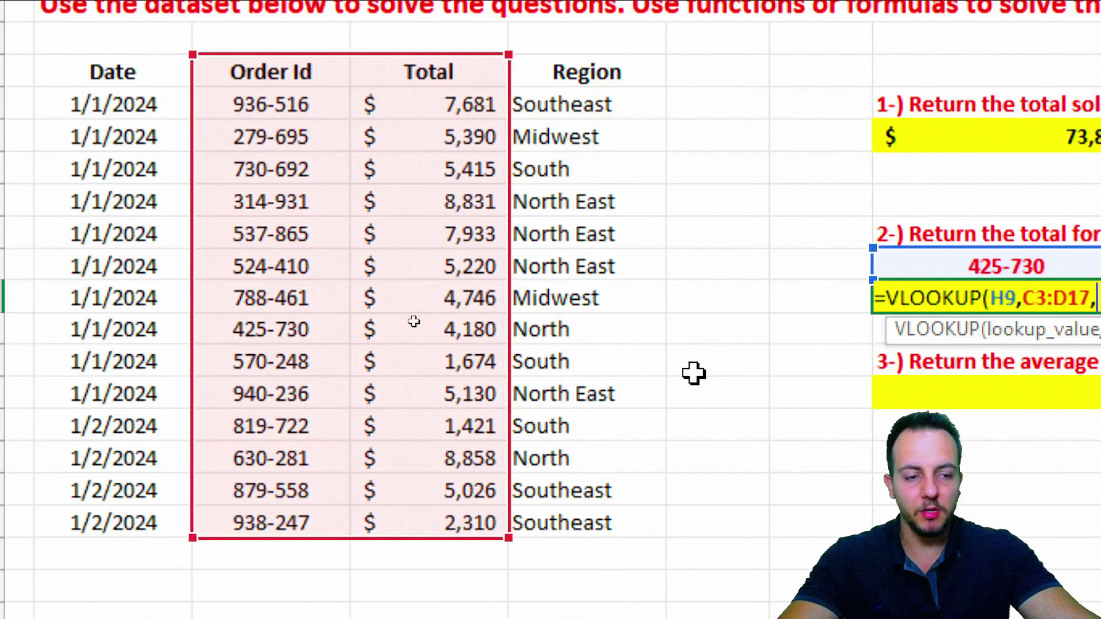
Complete the VLOOKUP in H10 with column index 2 and FALSE for an exact match, and enter the formula
type("2")
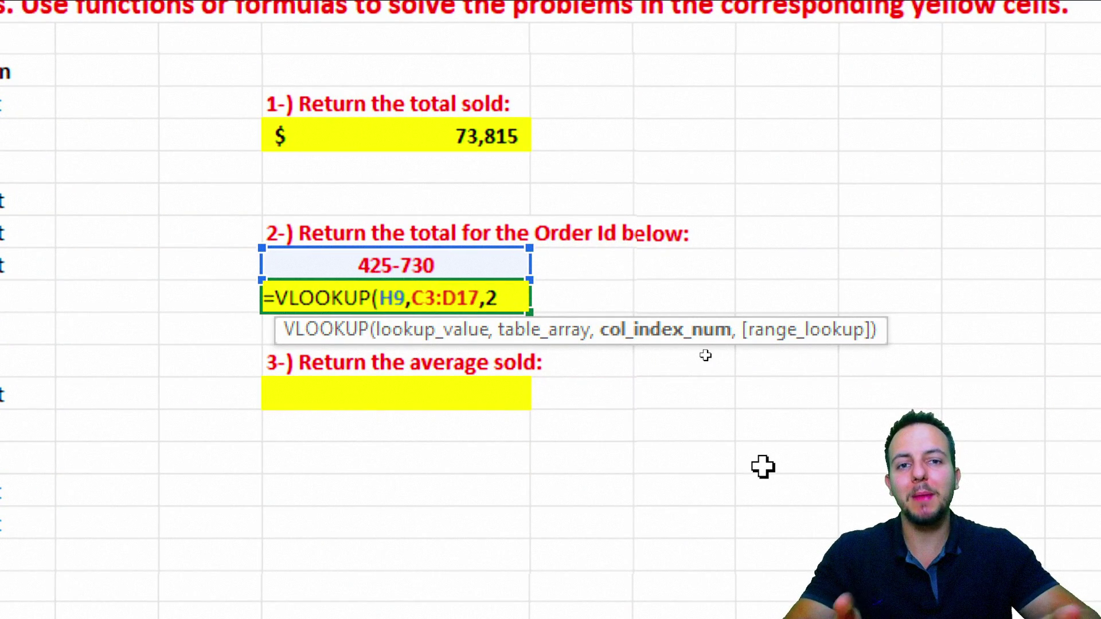
type(",")
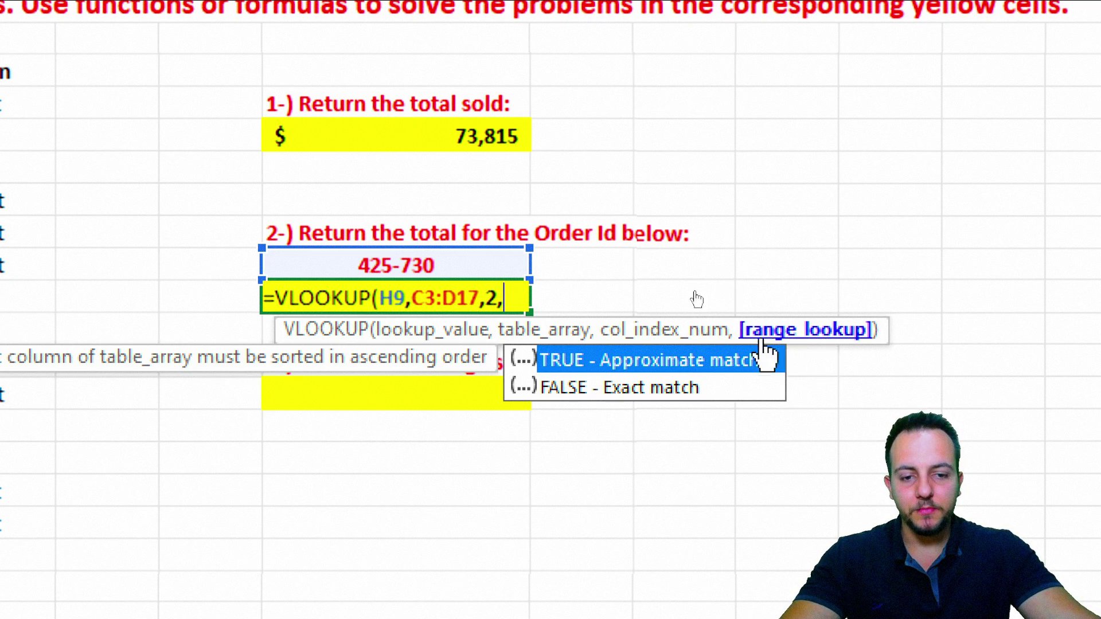
left_click(625, 387)
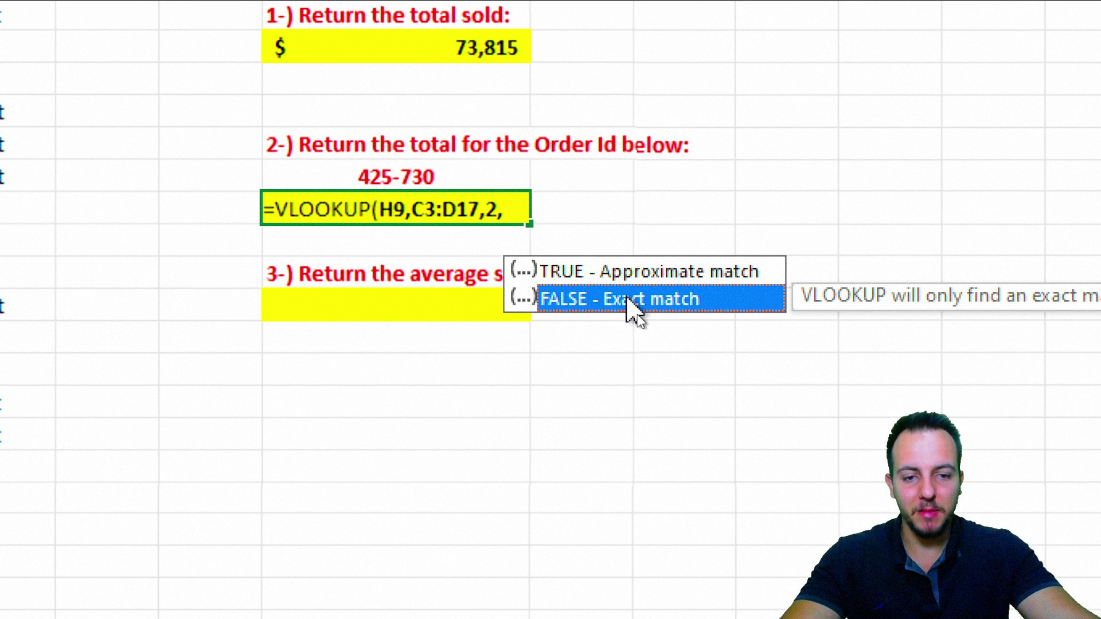
double_click(627, 298)
type(")")
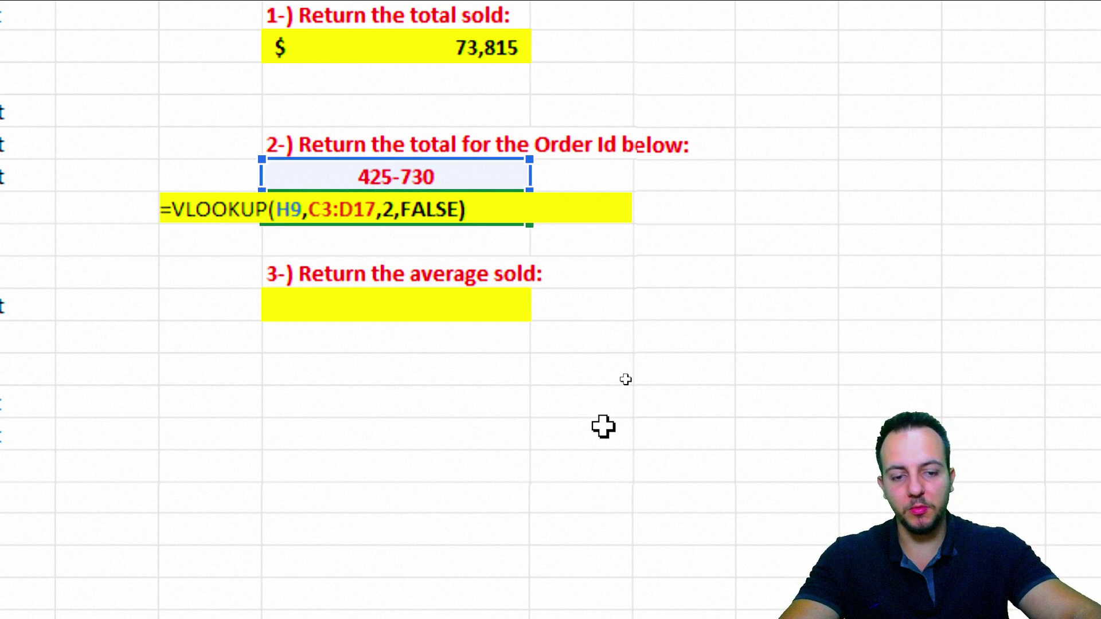
key("Return")
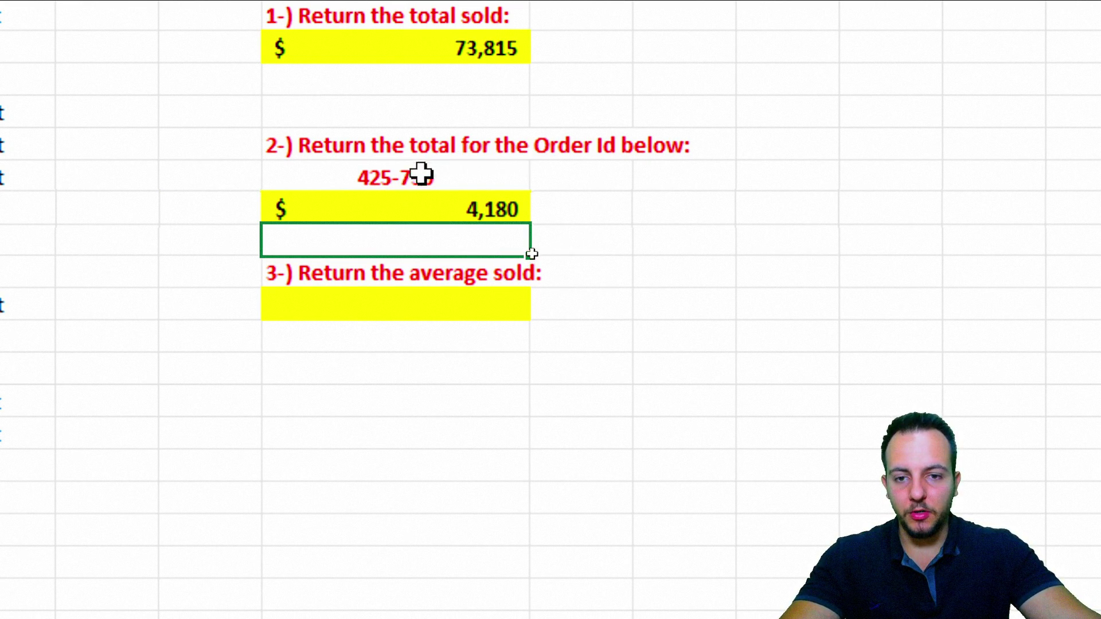
Check the VLOOKUP result for the given order ID against its matching row in the dataset
left_click(402, 177)
left_click(461, 211)
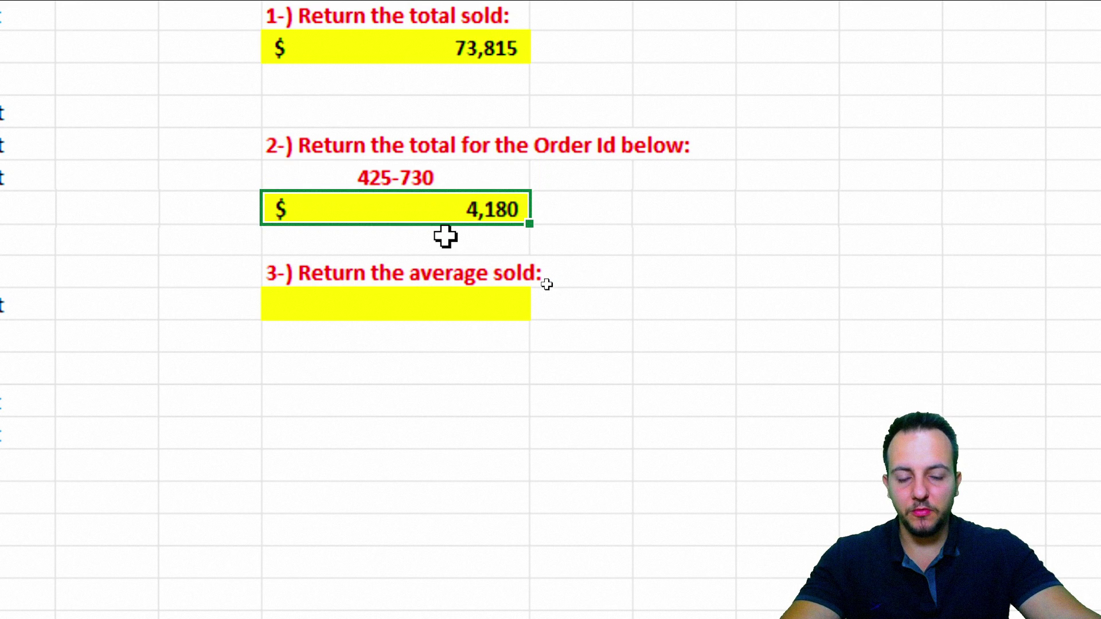
key("ctrl+l")
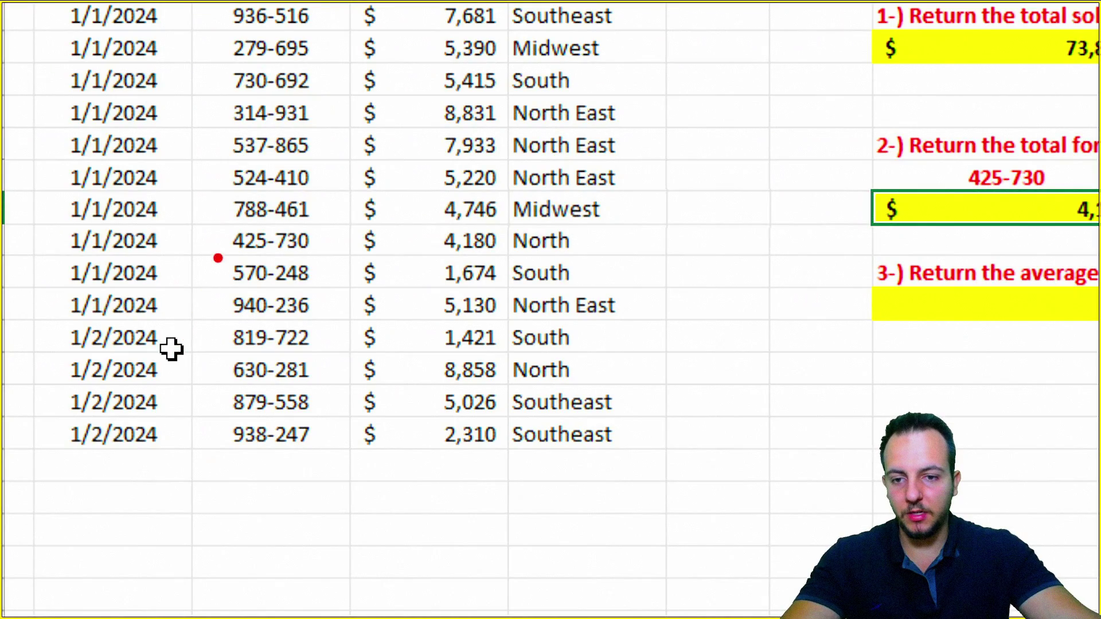
mouse_move(220, 217)
left_mouse_down()
mouse_move(448, 267)
mouse_move(522, 268)
left_mouse_up()
left_click_drag(647, 245, 542, 245)
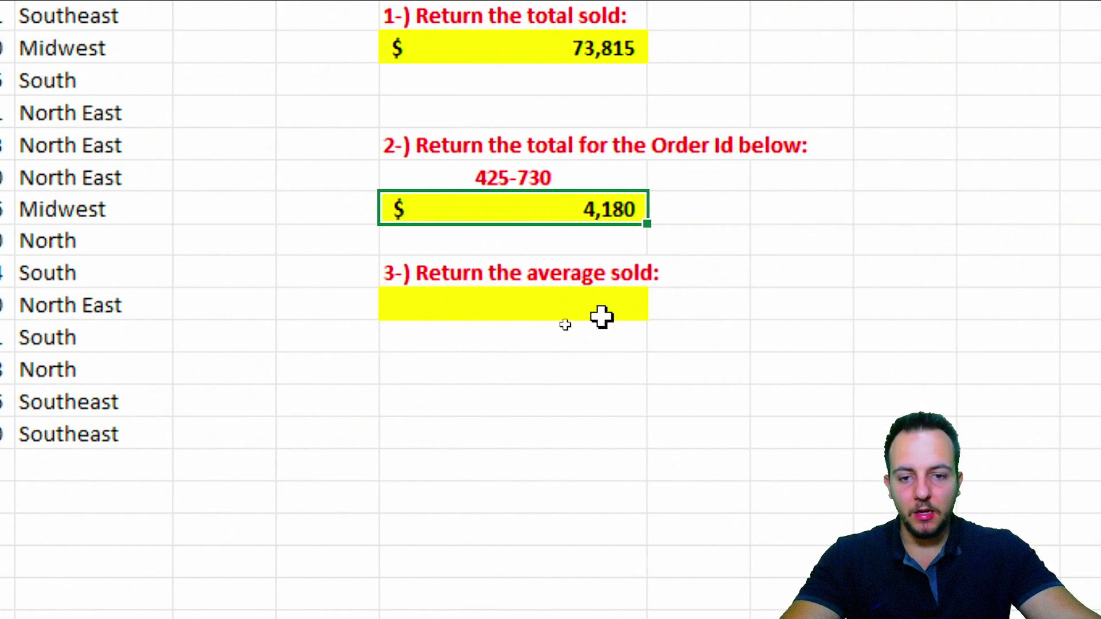
Review the total sold formula in H5 as a reference for the average sold question
left_click(591, 314)
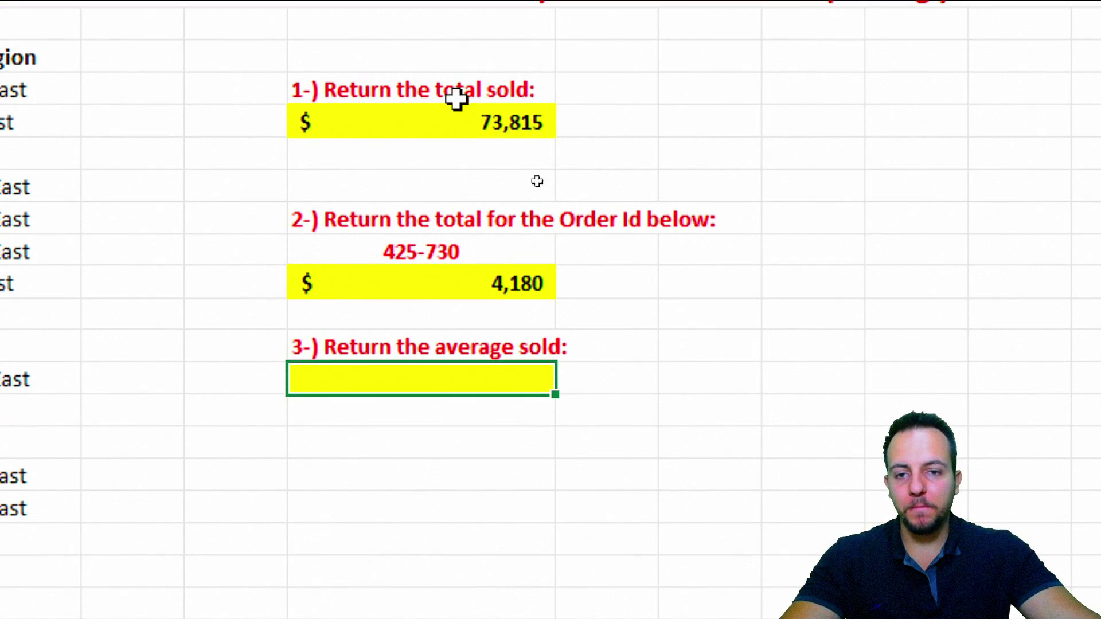
left_click(427, 118)
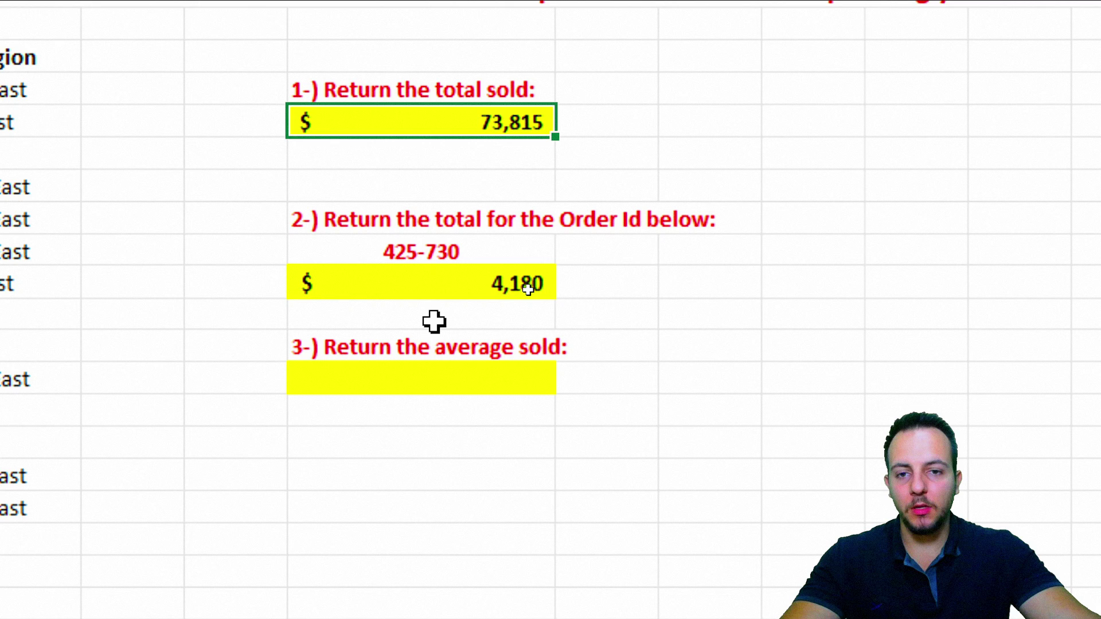
double_click(489, 119)
key("Escape")
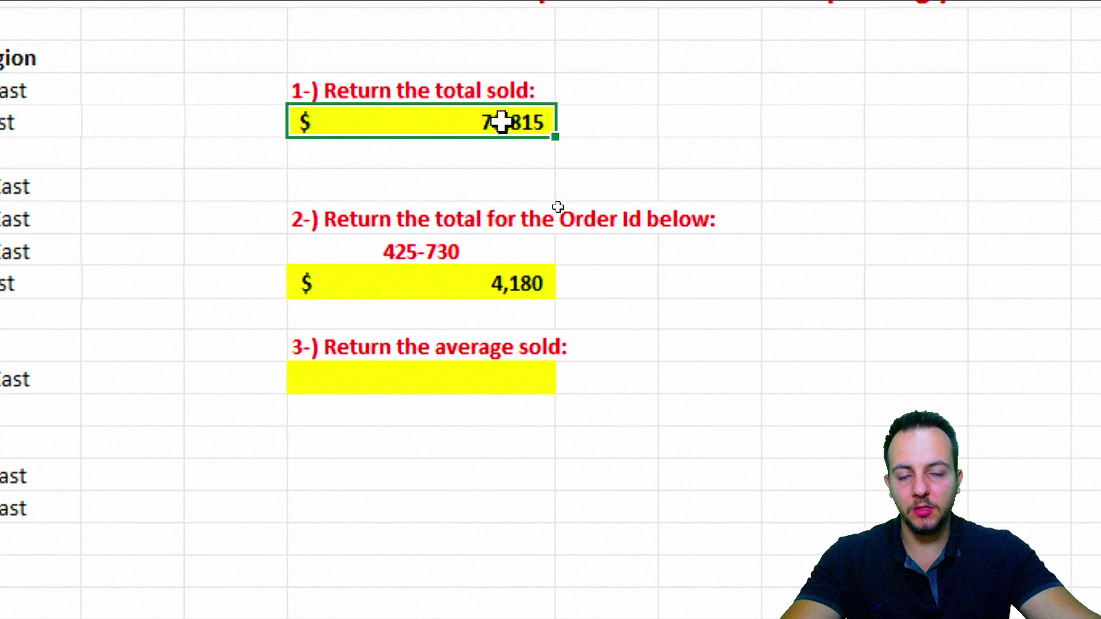
Answer question 3 by entering an AVERAGE formula over the Total values D4:D17 in H13
left_click(434, 375)
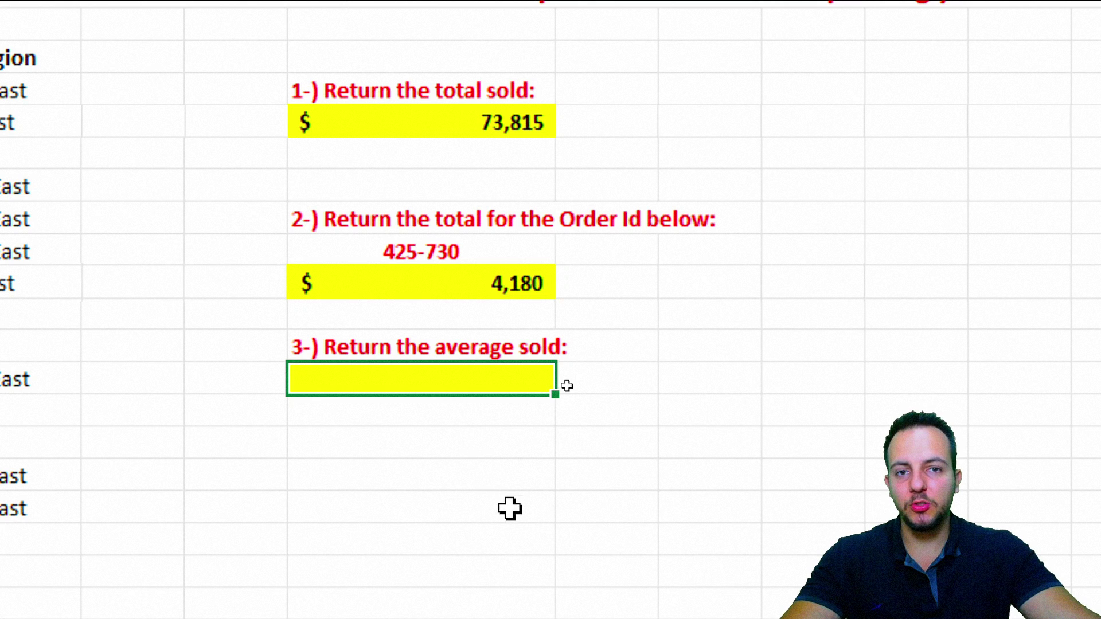
scroll(563, 386, "down", 1)
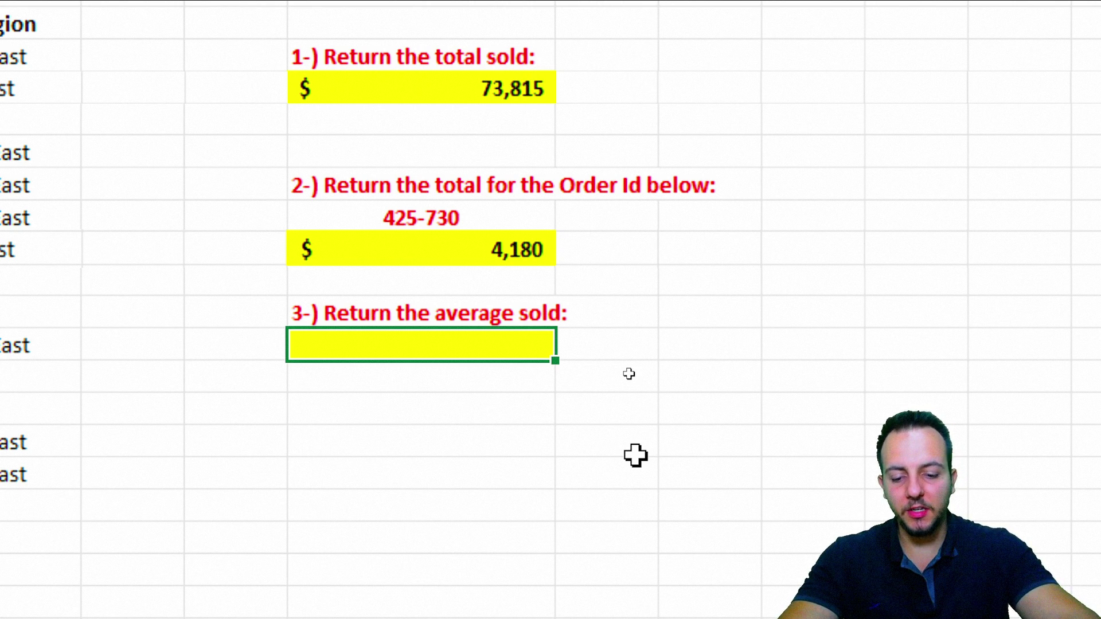
type("=ave")
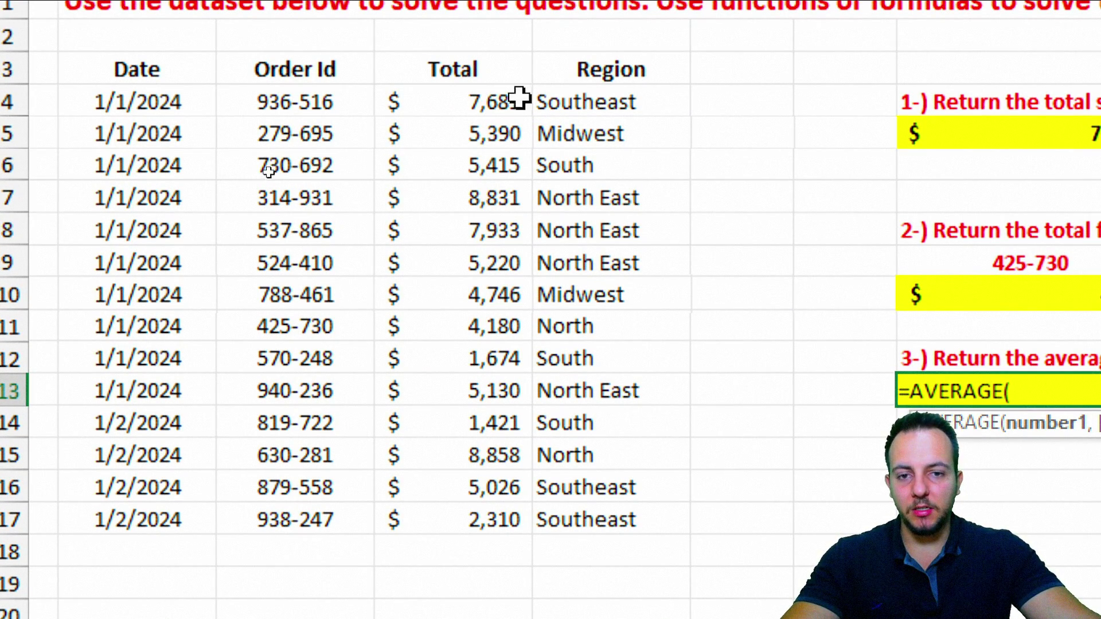
left_click_drag(437, 103, 428, 524)
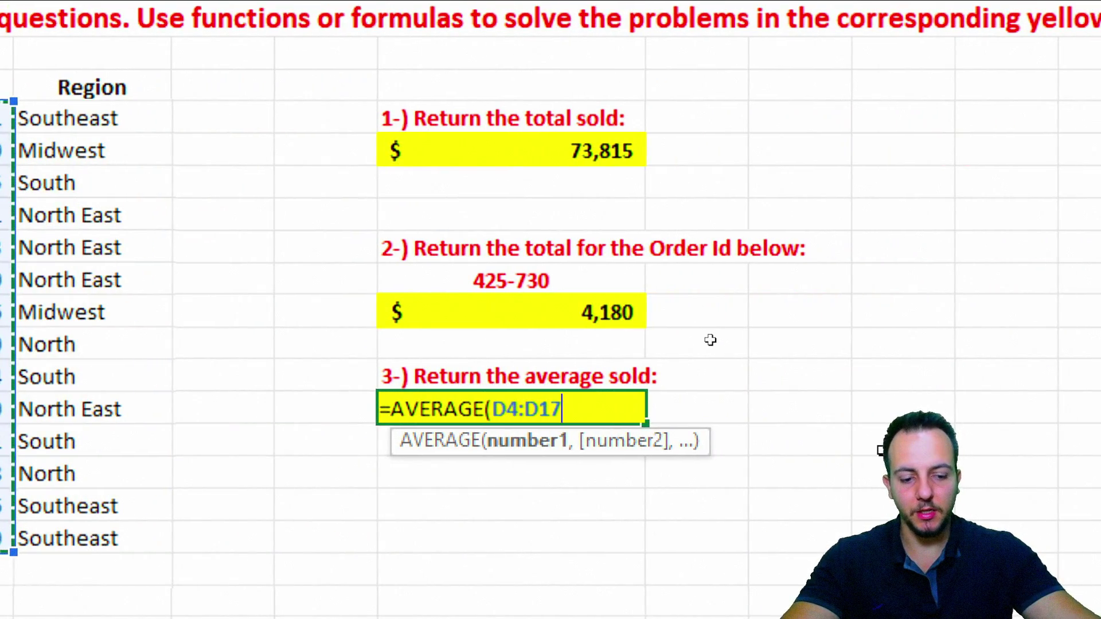
key("Return")
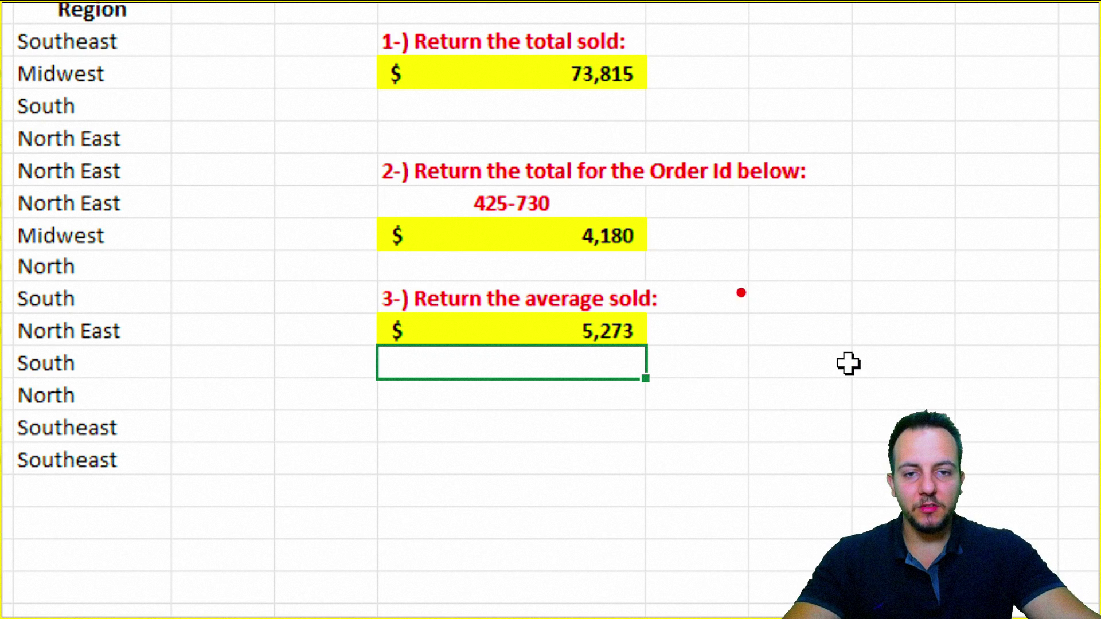
Compare the total sold answer in H5 with the average sold answer in H13
mouse_move(551, 49)
left_mouse_down()
mouse_move(654, 95)
mouse_move(797, 84)
left_mouse_up()
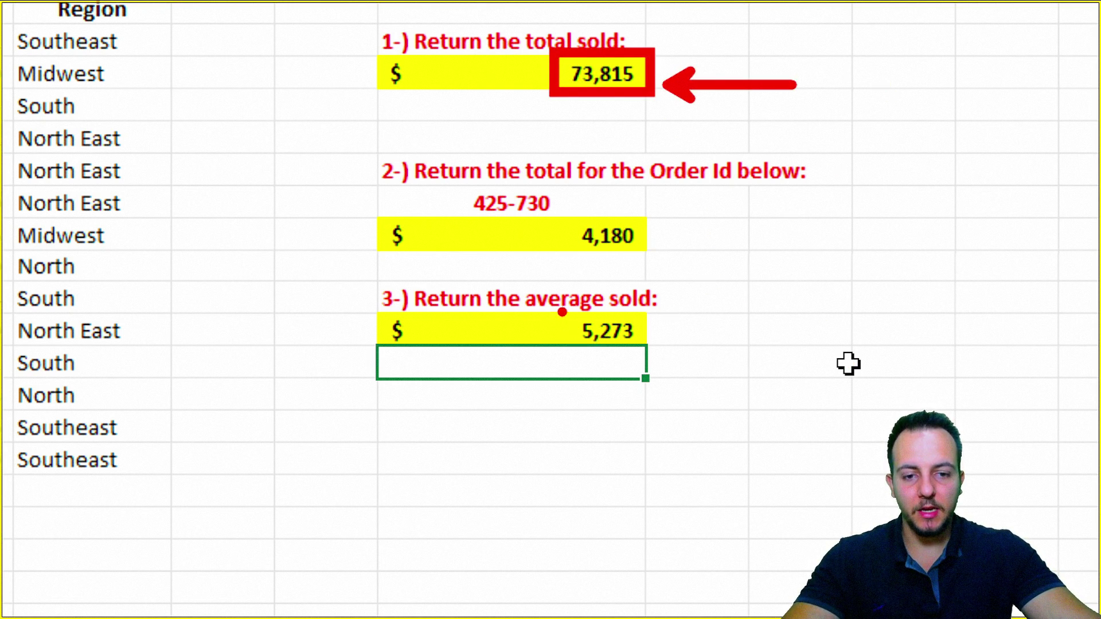
left_click_drag(560, 307, 667, 358)
left_click_drag(687, 324, 777, 324)
key("Escape")
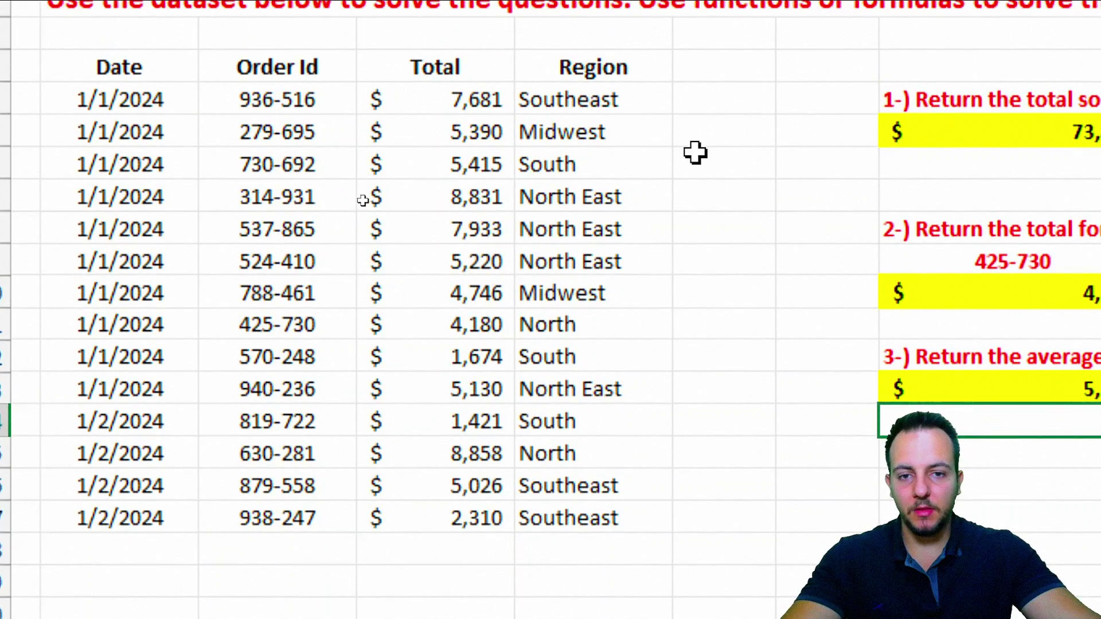
Examine the higher and lower order totals in the Total column against the average formula's result in H13
left_click(537, 125)
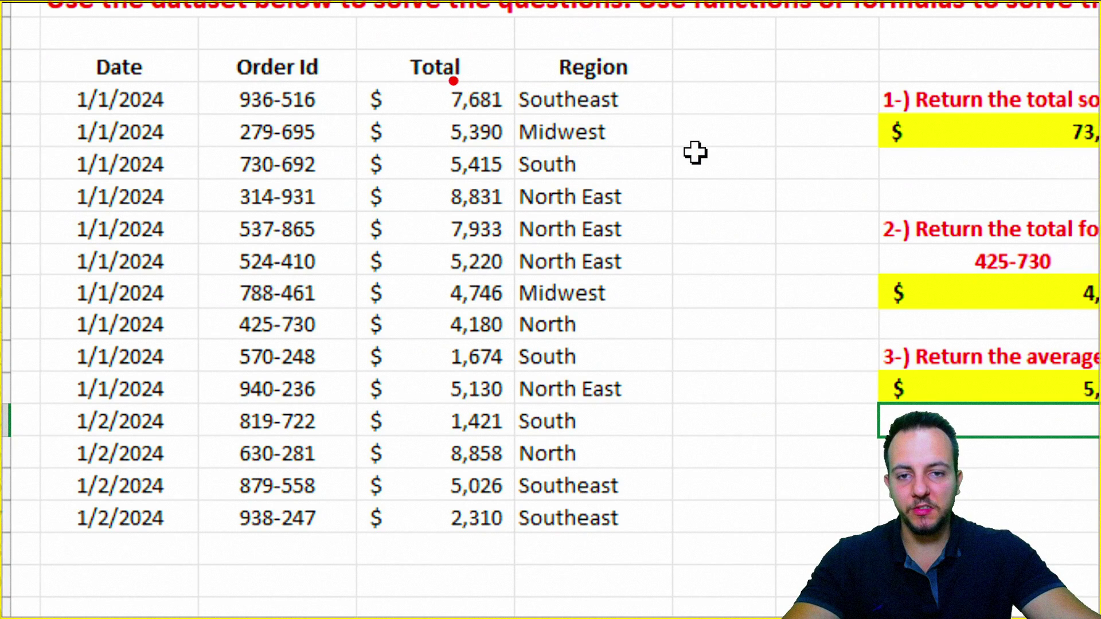
left_click_drag(427, 77, 519, 116)
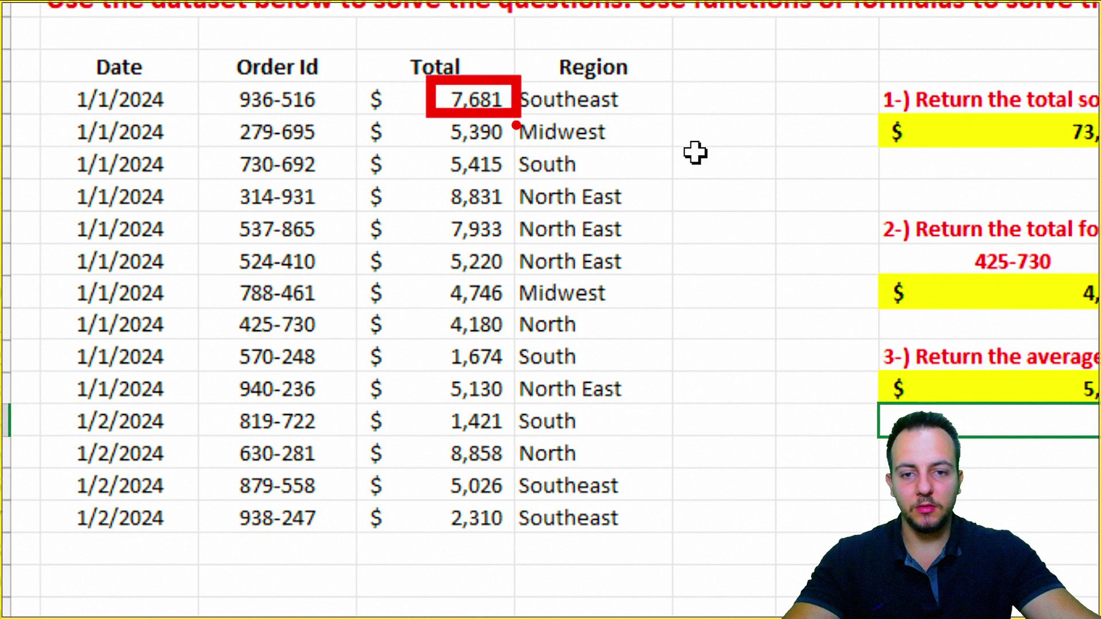
left_click_drag(436, 179, 516, 217)
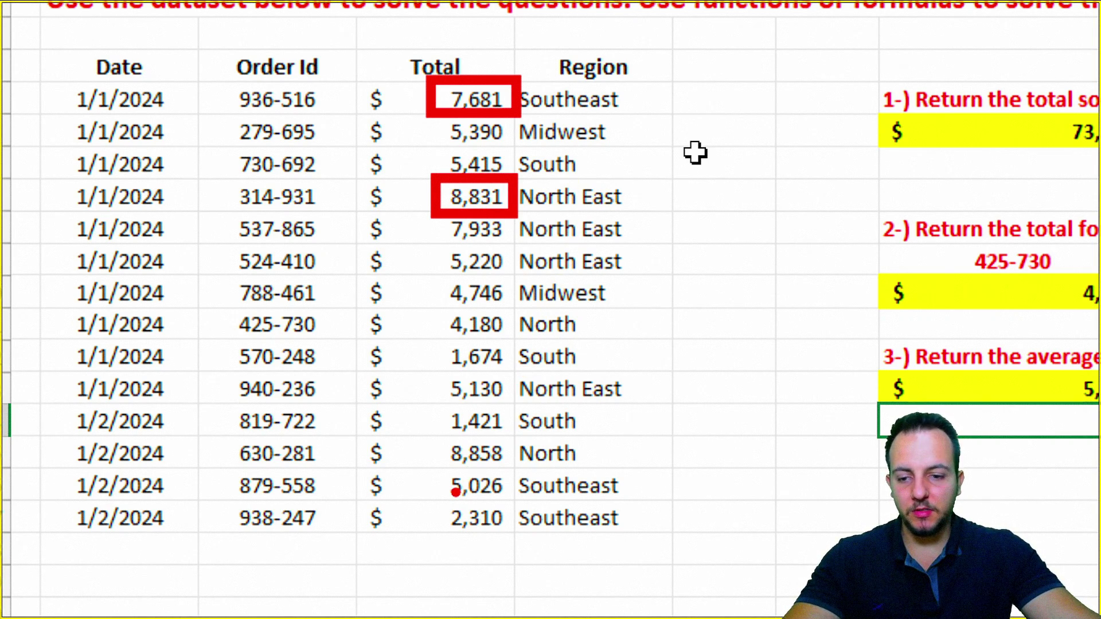
key("ctrl+z")
key("ctrl+z")
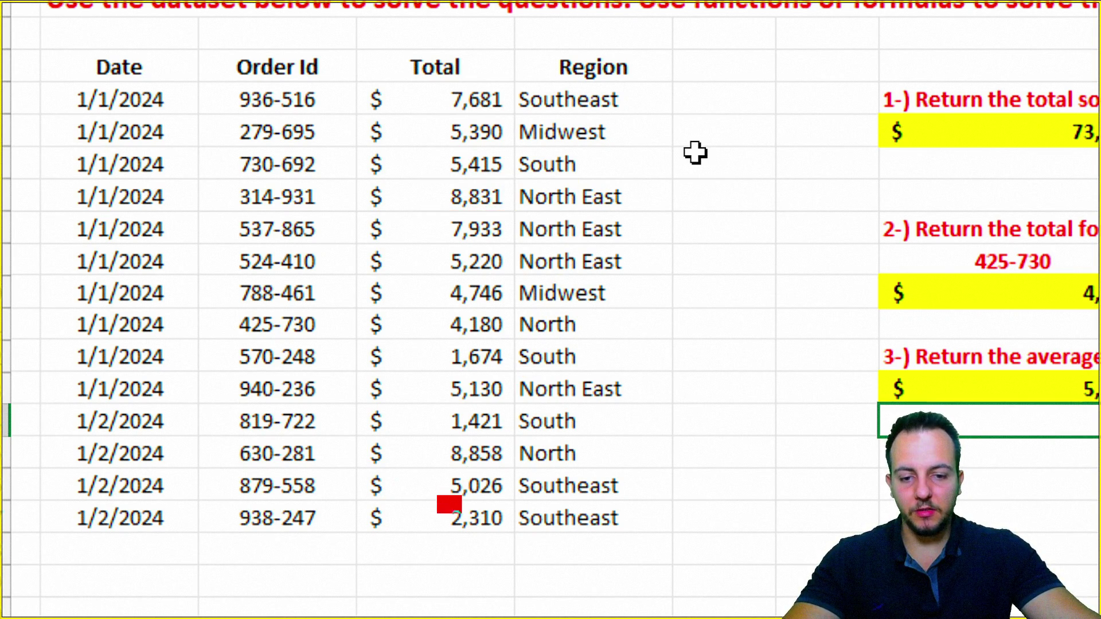
left_click_drag(437, 497, 581, 578)
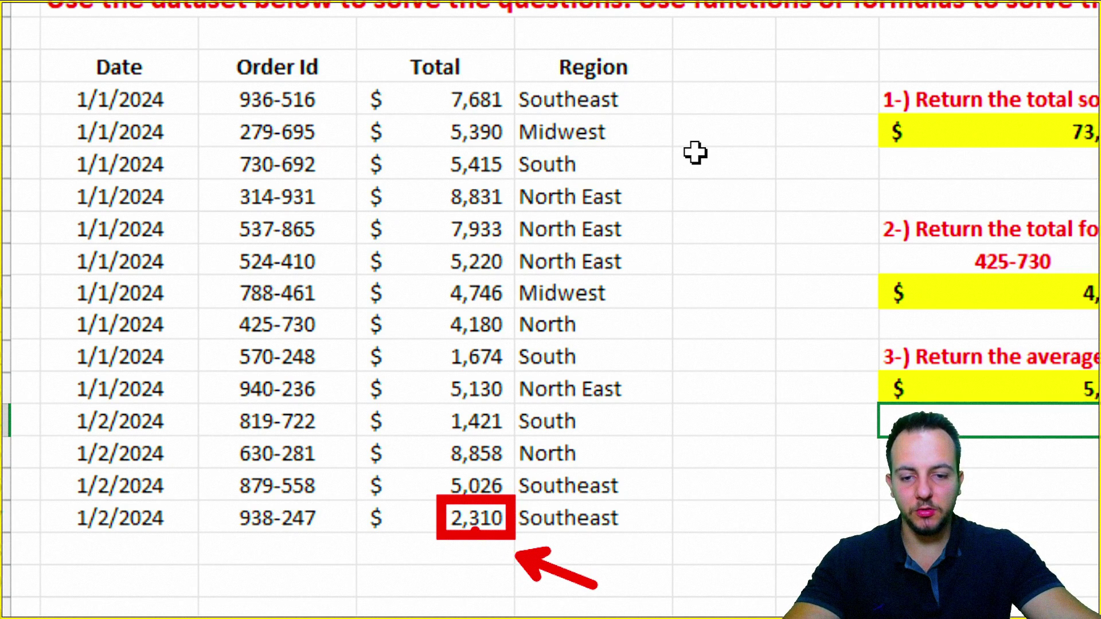
left_click_drag(441, 402, 515, 430)
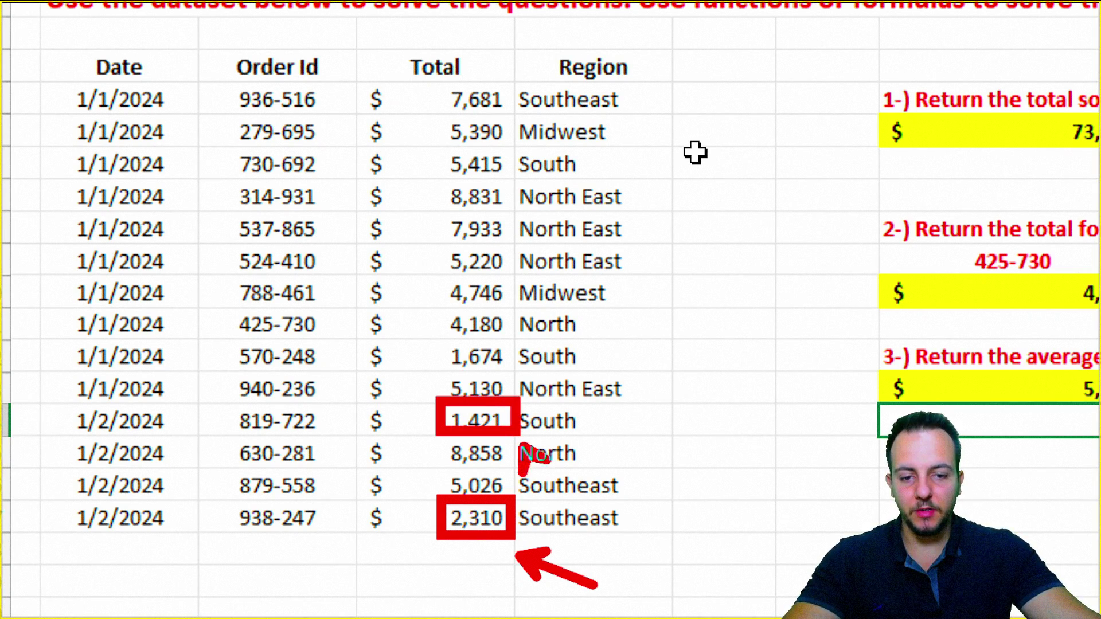
key("ctrl+z")
key("ctrl+z")
key("ctrl+z")
key("ctrl+z")
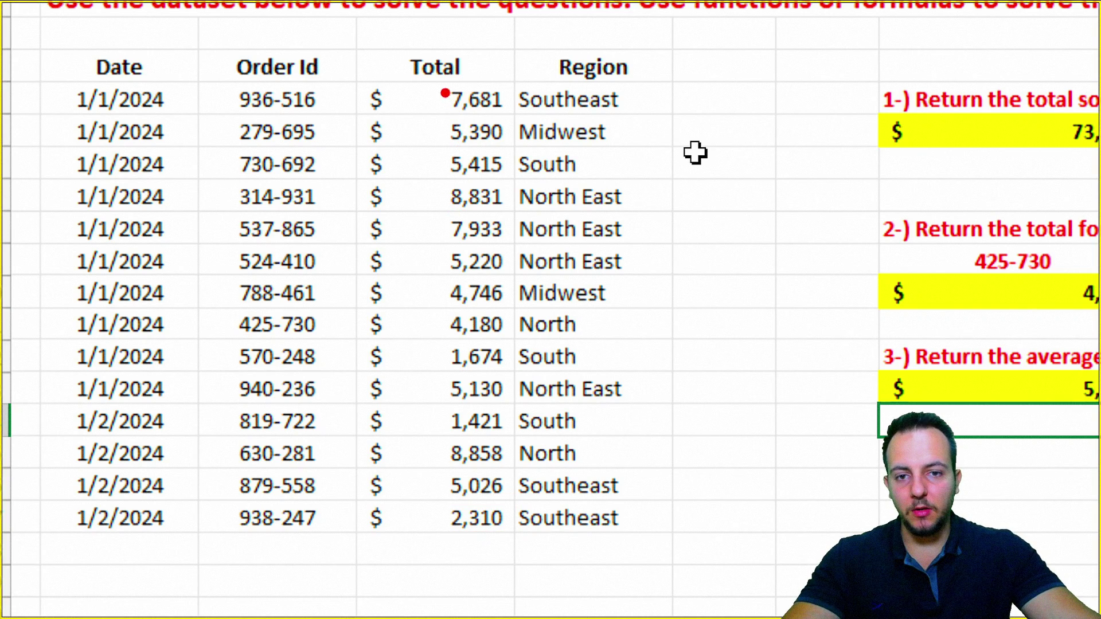
mouse_move(429, 83)
left_mouse_down()
mouse_move(516, 430)
mouse_move(518, 540)
mouse_move(629, 440)
left_mouse_up()
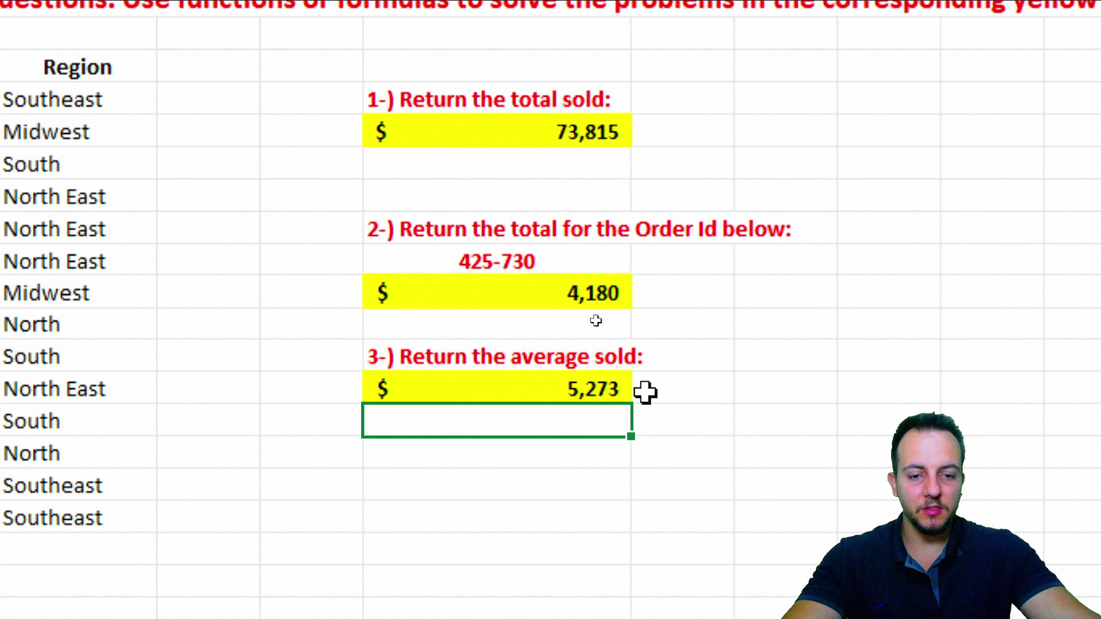
left_click(623, 391)
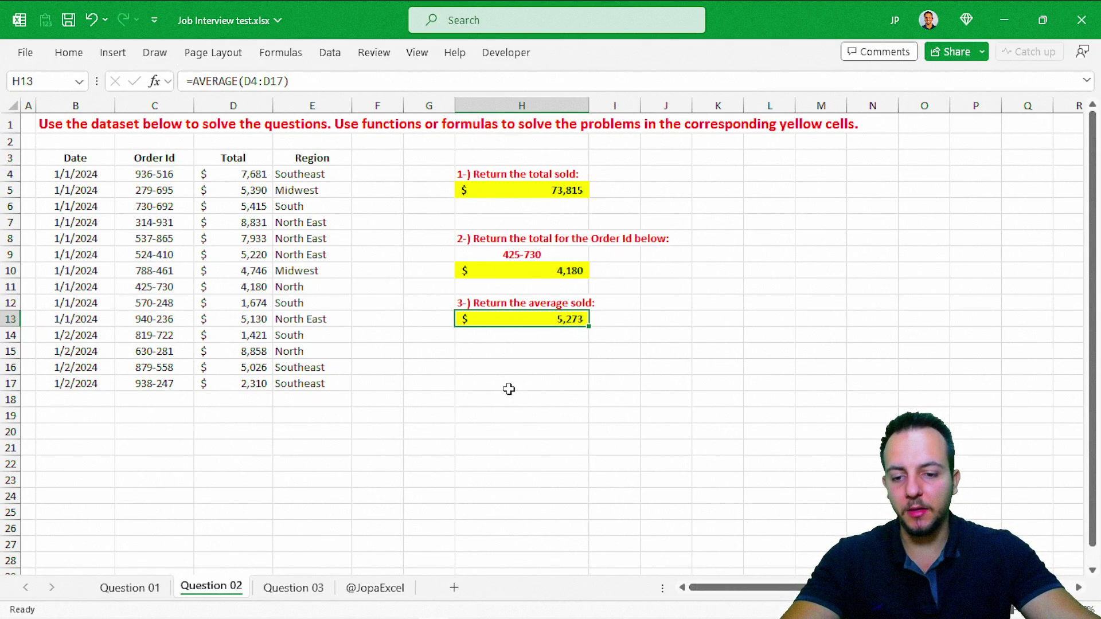
Review the completed Question 01 and Question 02 sheets and open the Question 03 sheet at cell G4
left_click(305, 591)
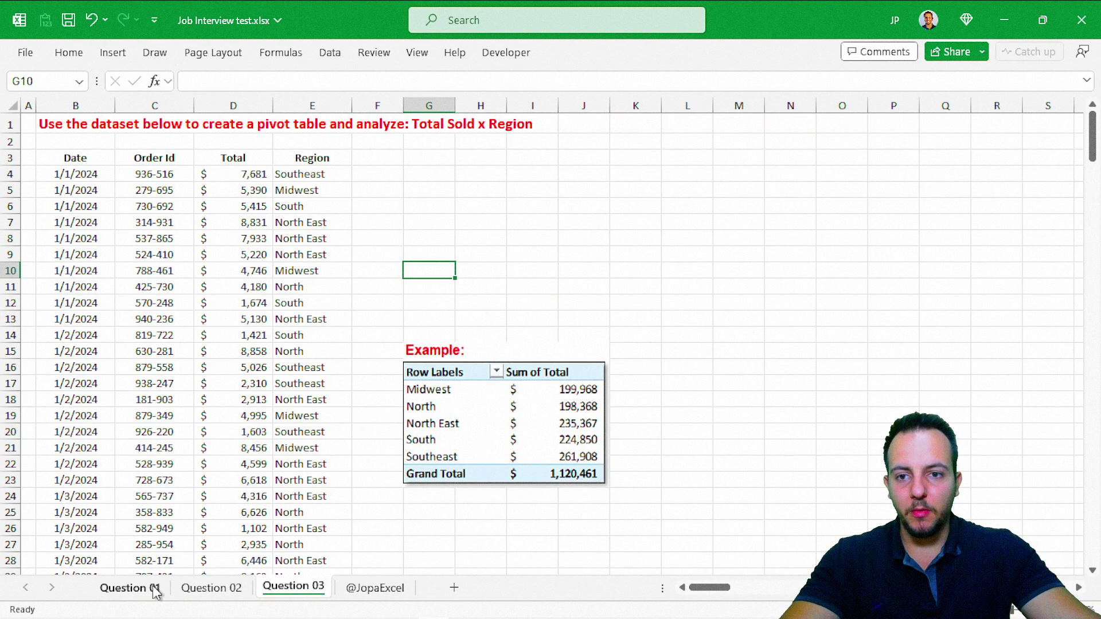
left_click(130, 588)
left_click(211, 588)
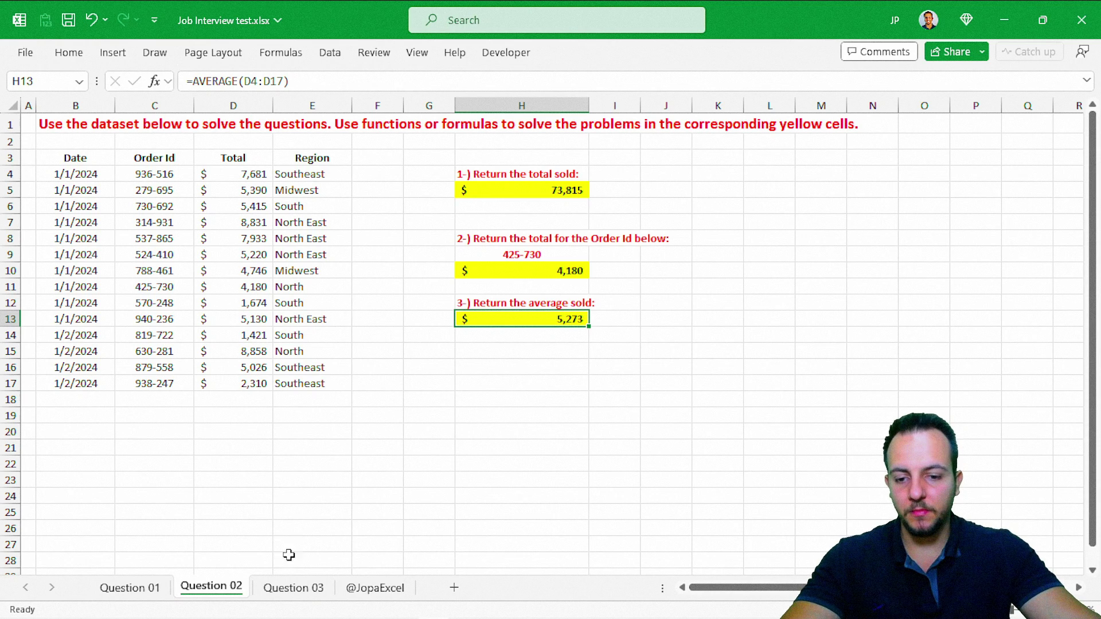
left_click(293, 588)
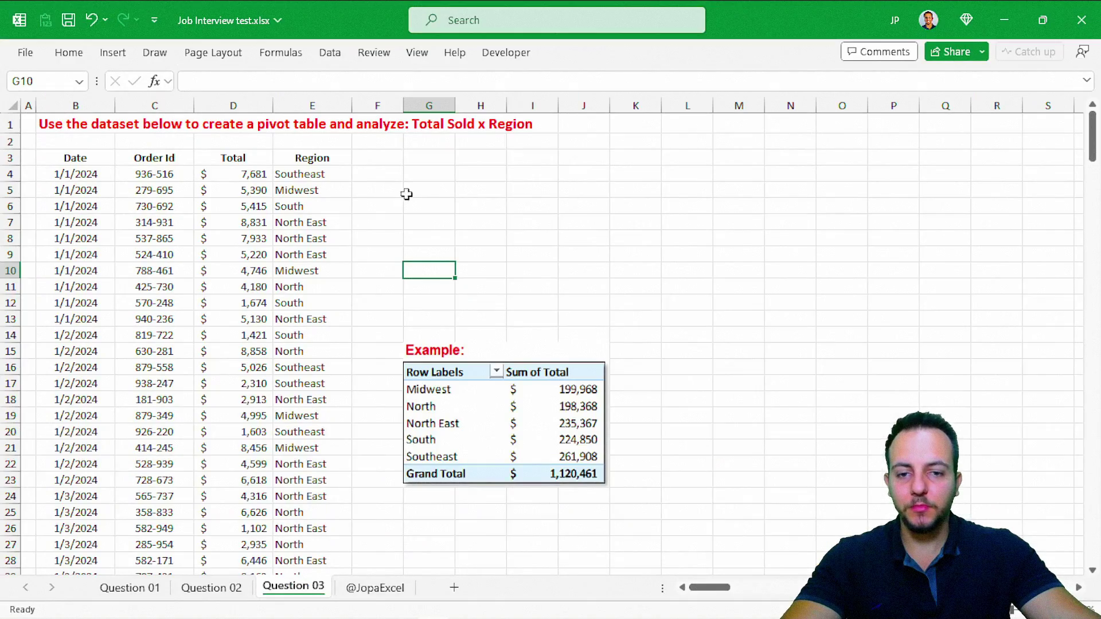
left_click(432, 38)
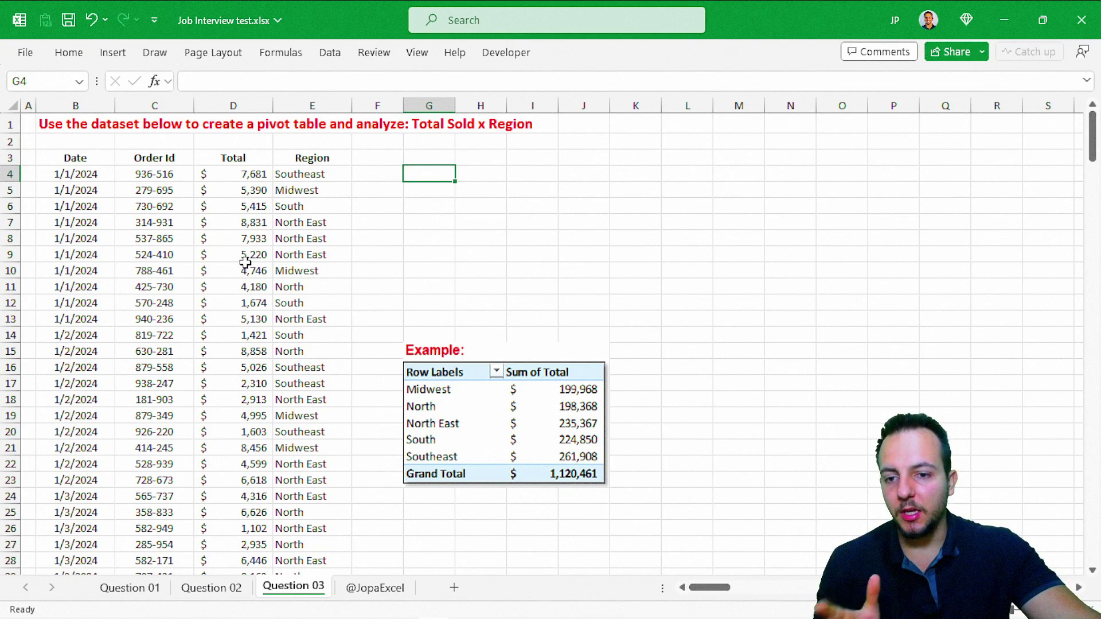
Examine the extent of the Question 03 dataset and its Total and Region columns for the pivot table task
scroll(246, 262, "down", 9)
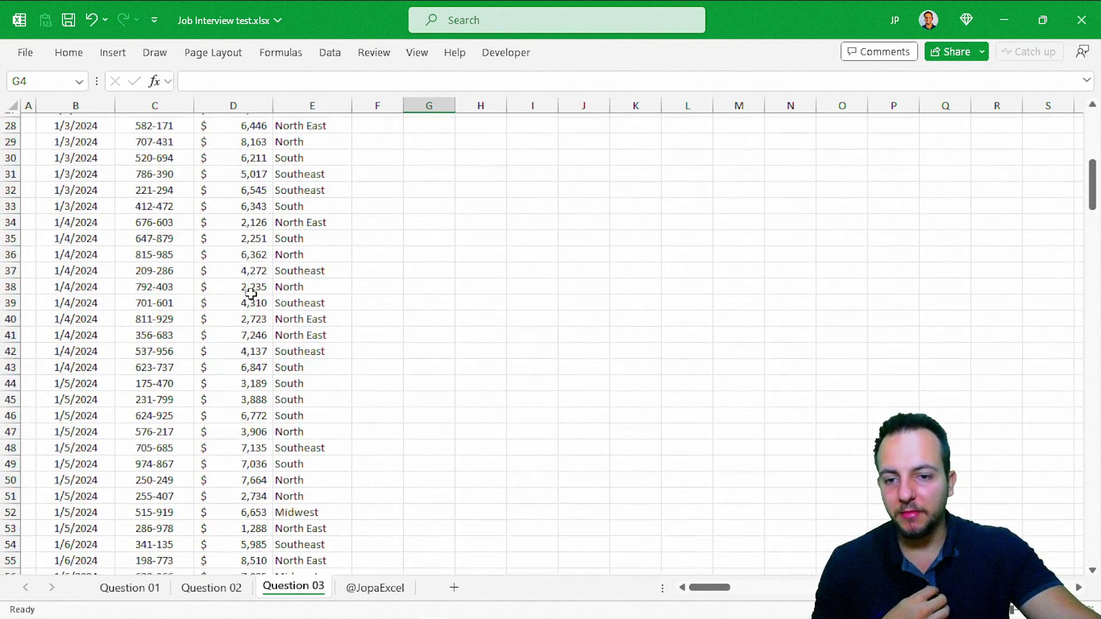
scroll(252, 294, "down", 8)
scroll(251, 294, "up", 3)
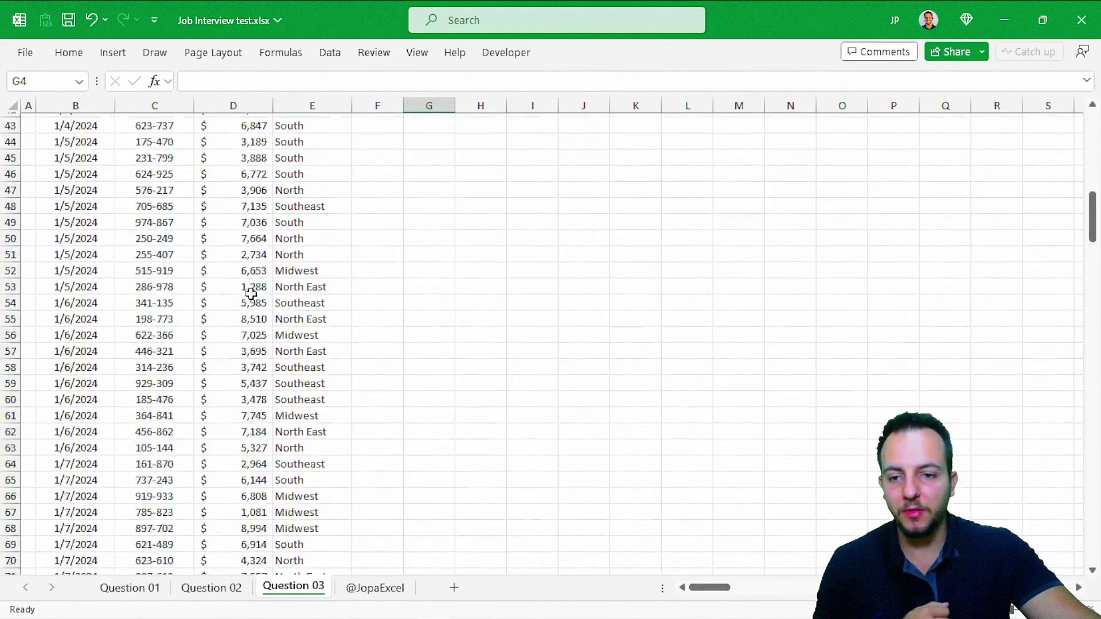
scroll(251, 294, "up", 14)
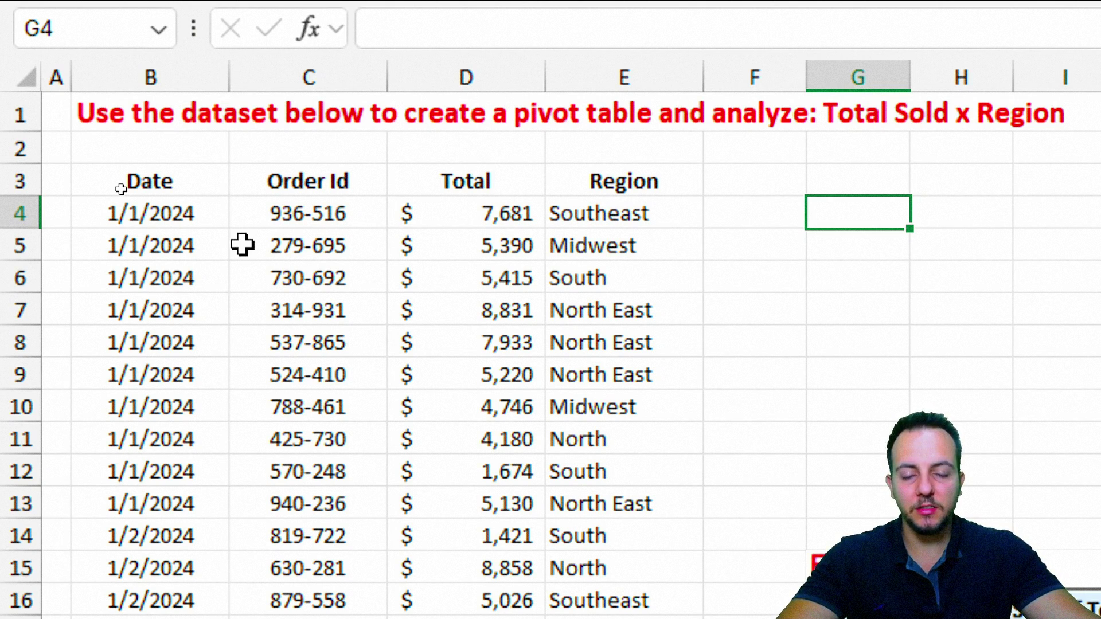
left_click_drag(524, 216, 484, 596)
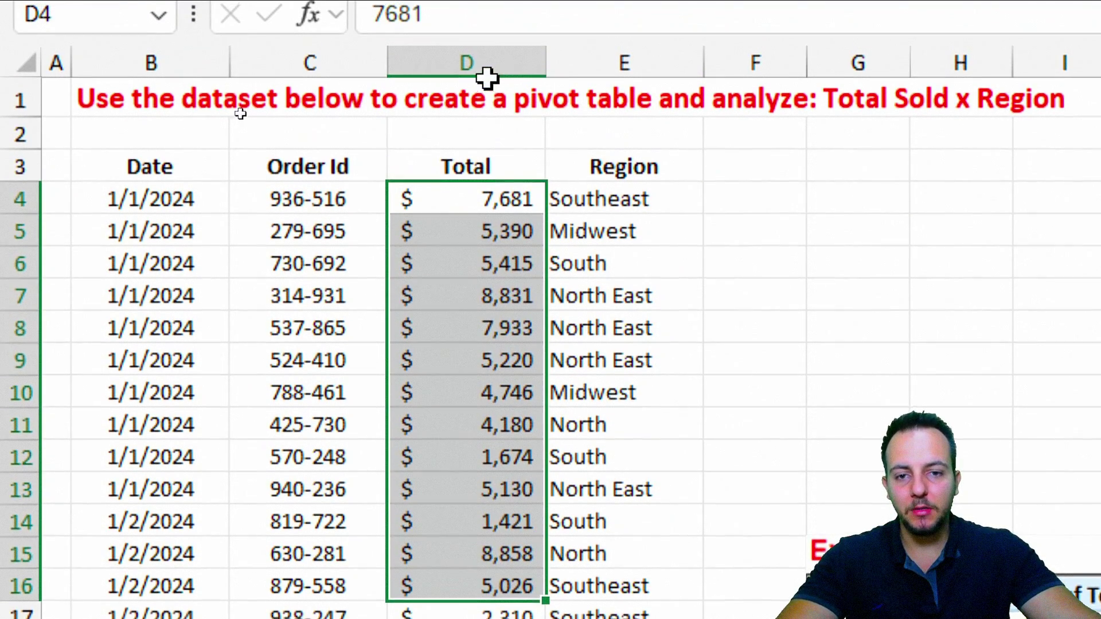
left_click(492, 17)
left_click(499, 112)
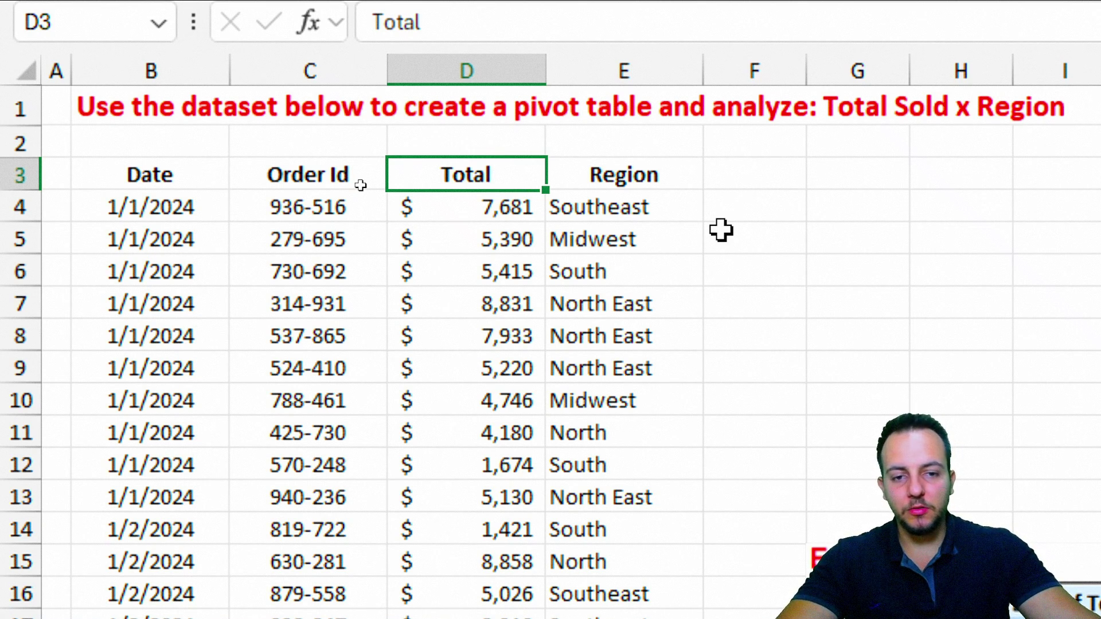
left_click(501, 69)
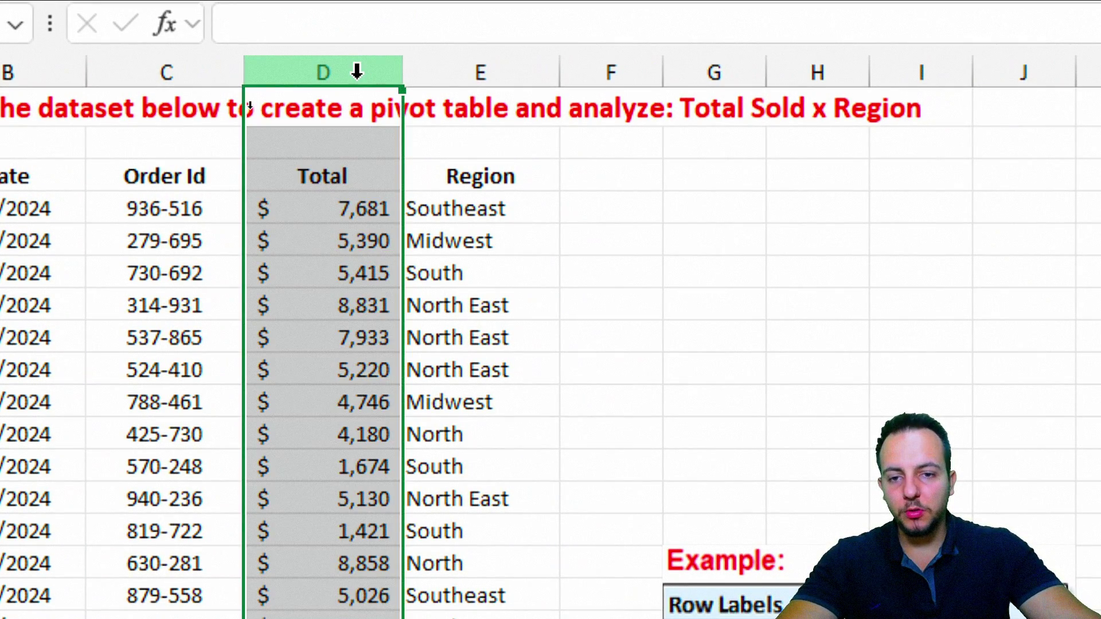
left_click(542, 279, "ctrl")
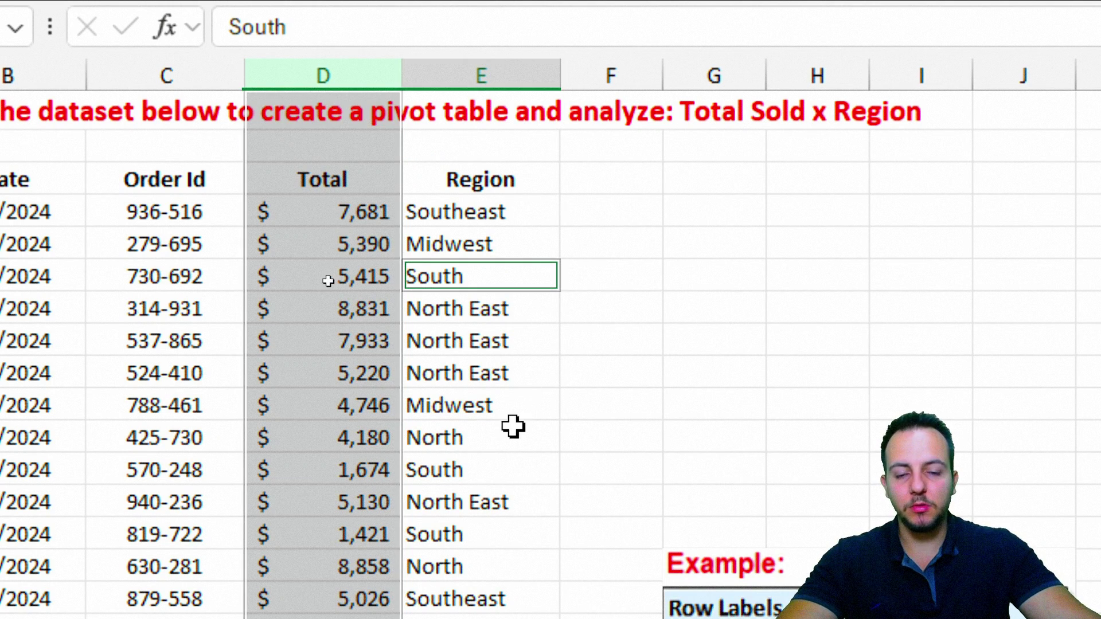
left_click(470, 280, "ctrl")
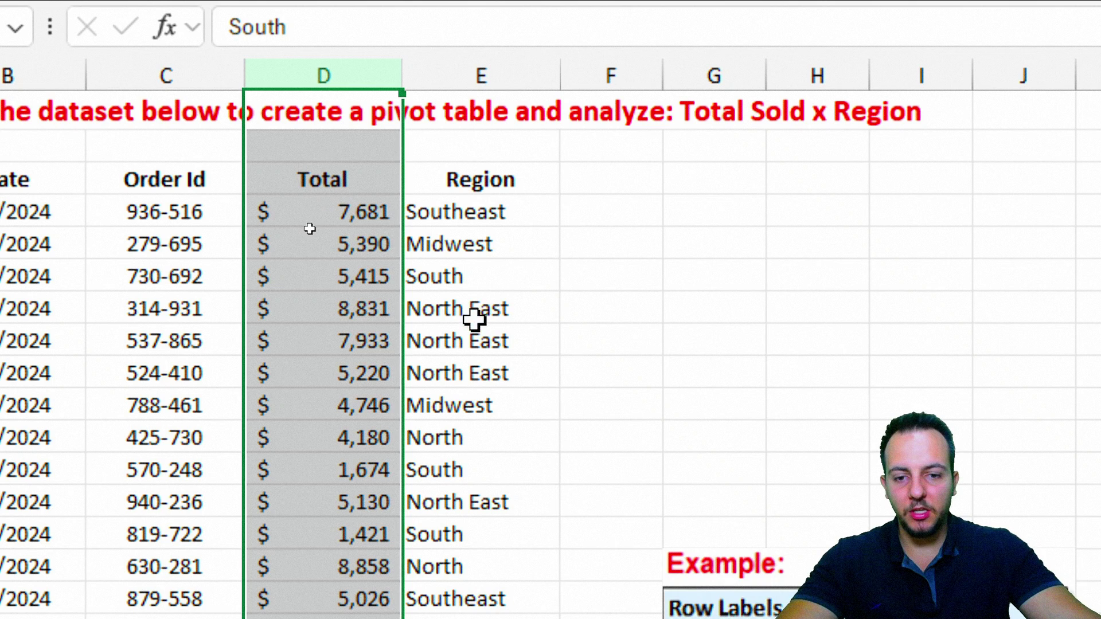
left_click(541, 306, "ctrl")
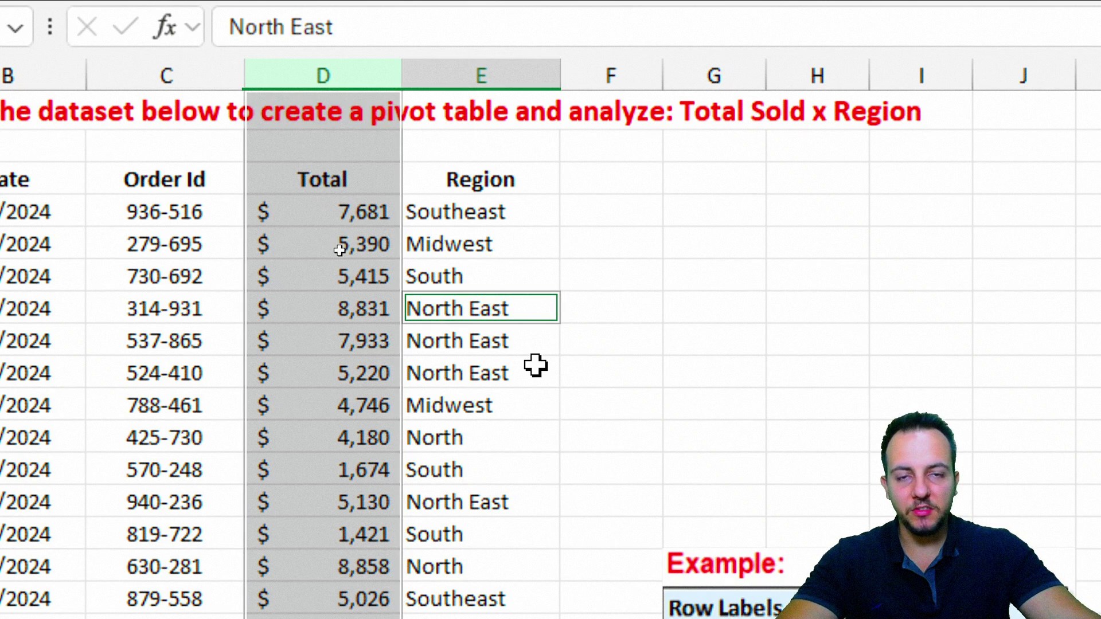
left_click(674, 224)
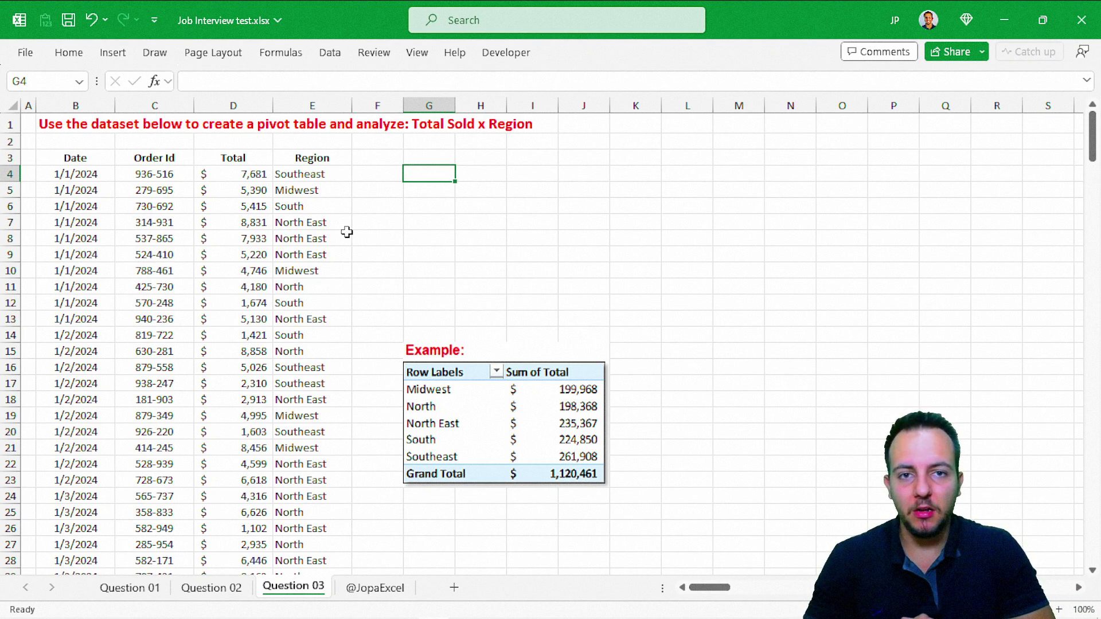
Select cell C6 inside the Question 03 dataset as the starting point for the pivot table
key("Left")
key("Left")
key("Left")
key("Left")
key("Down")
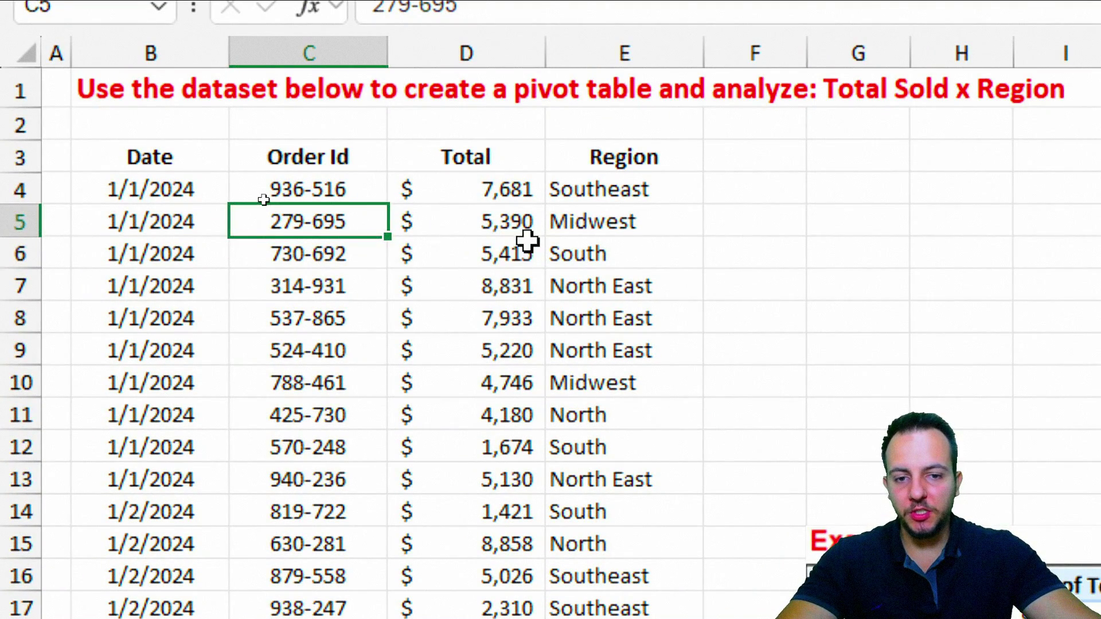
key("Down")
key("Down")
key("Down")
key("Left")
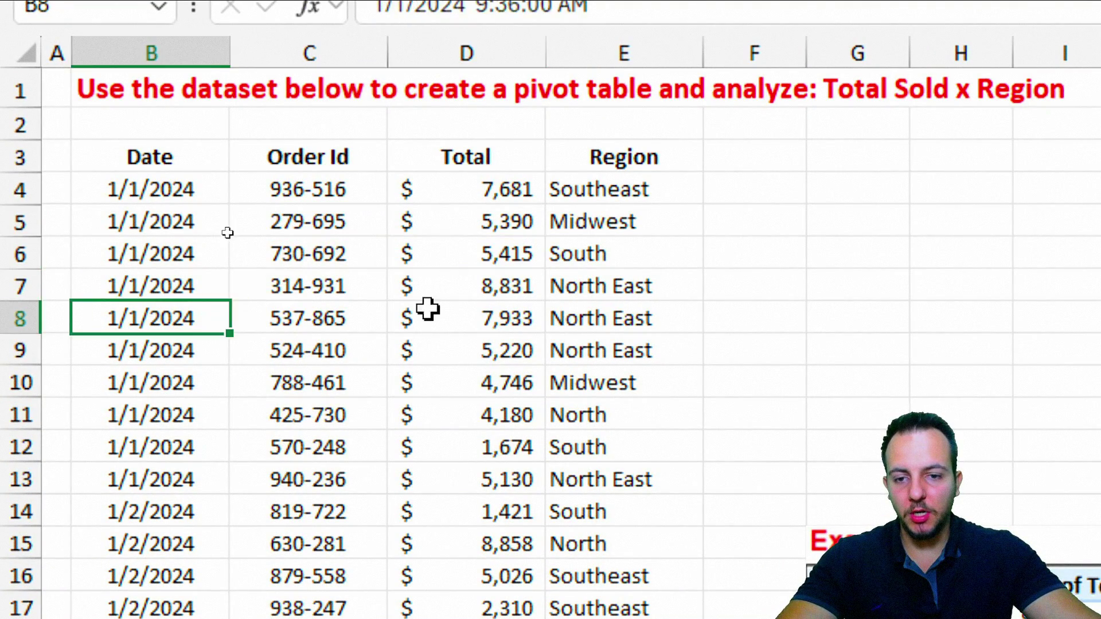
key("Right")
key("Right")
key("Up")
key("Up")
key("Left")
key("Down")
key("Down")
key("Down")
key("Right")
key("Right")
key("Up")
key("Up")
key("Left")
key("Left")
key("Up")
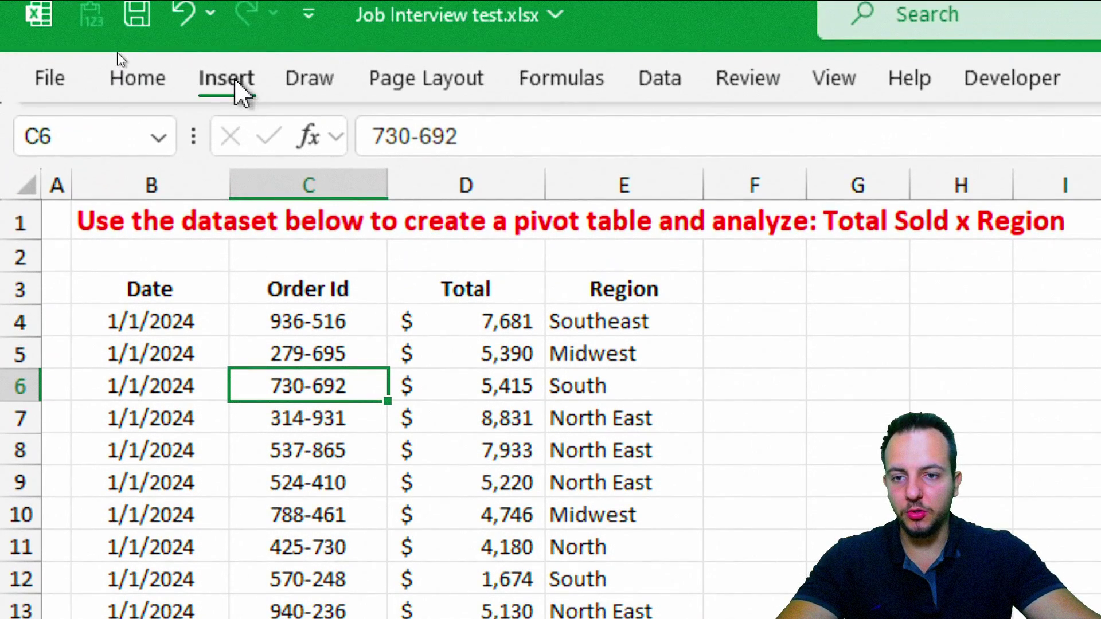
Insert a PivotTable from range 'Question 03'!$B$3:$E$221, placed on the existing worksheet at cell G3
left_click(229, 79)
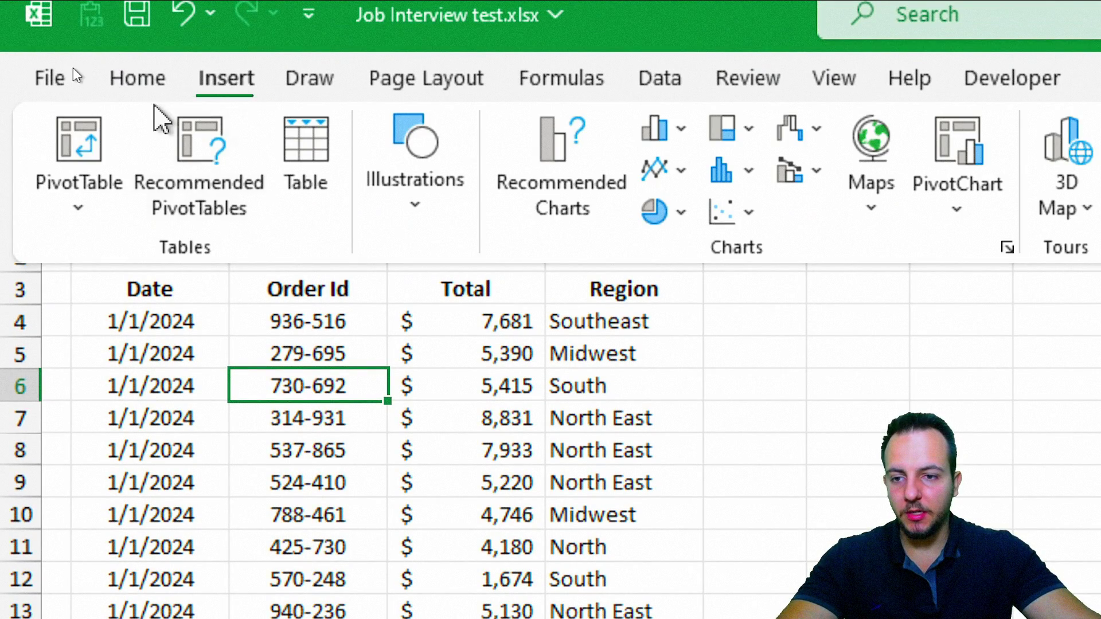
left_click(117, 156)
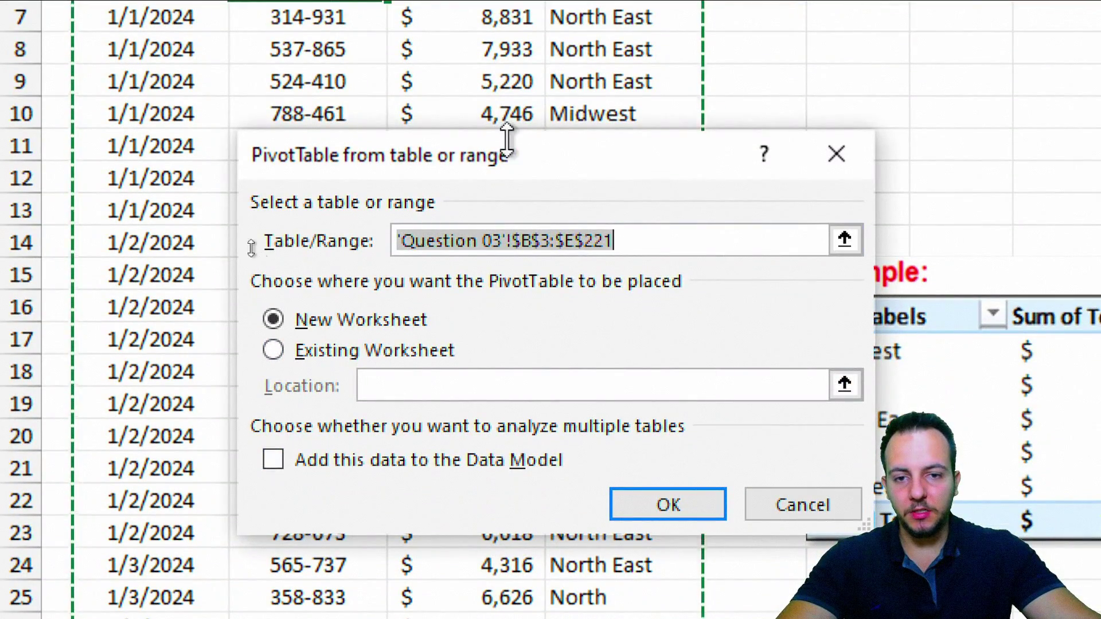
left_click_drag(475, 164, 333, 106)
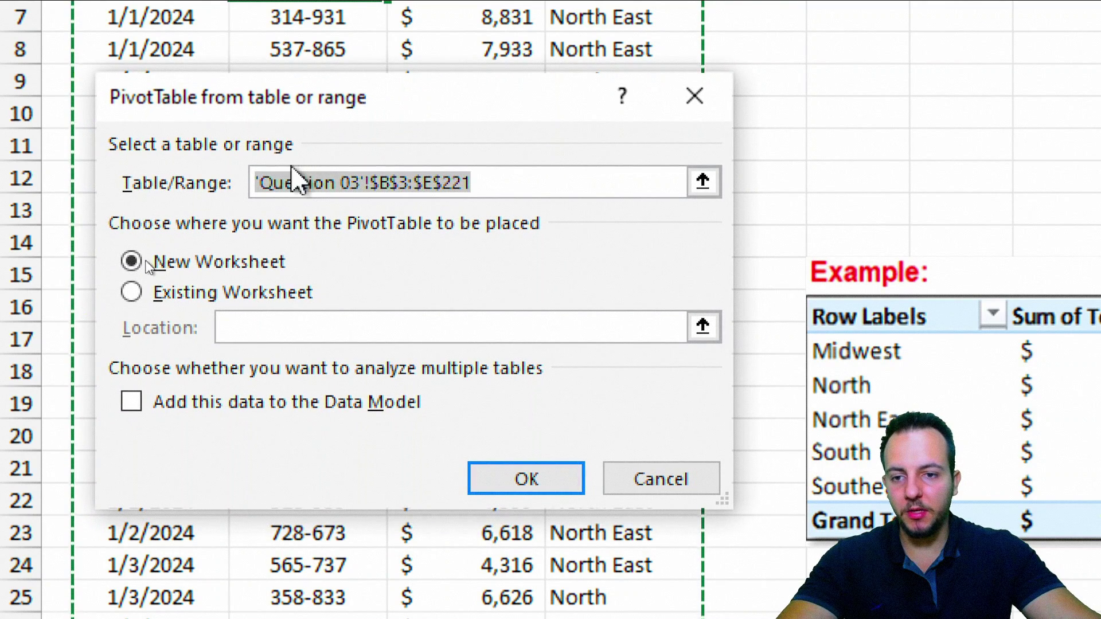
left_click(180, 293)
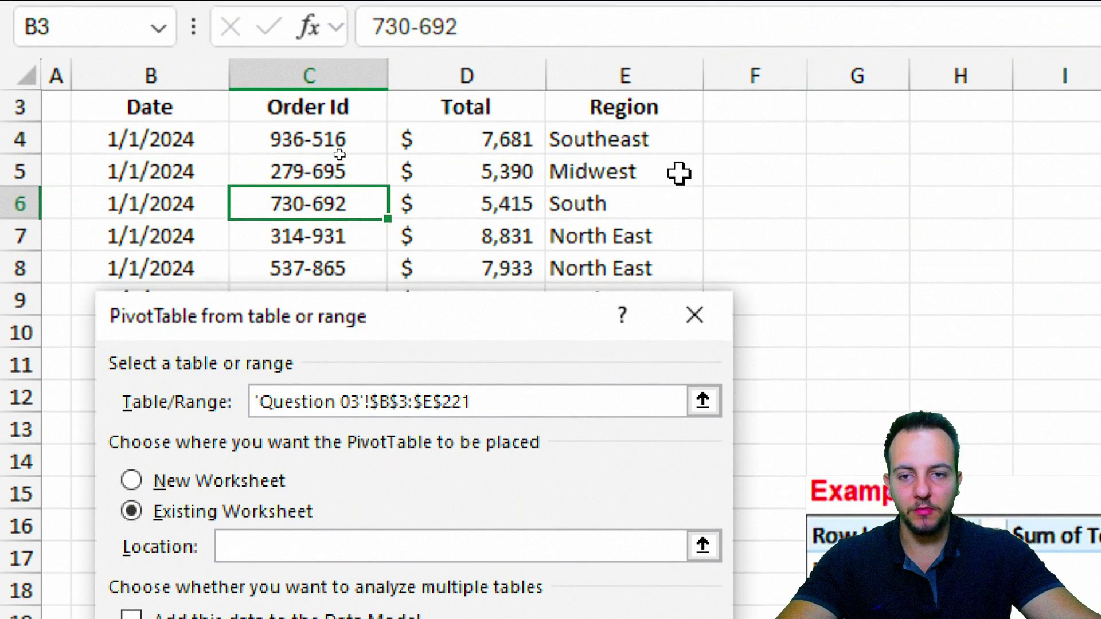
scroll(660, 195, "up", 1)
left_click(216, 275)
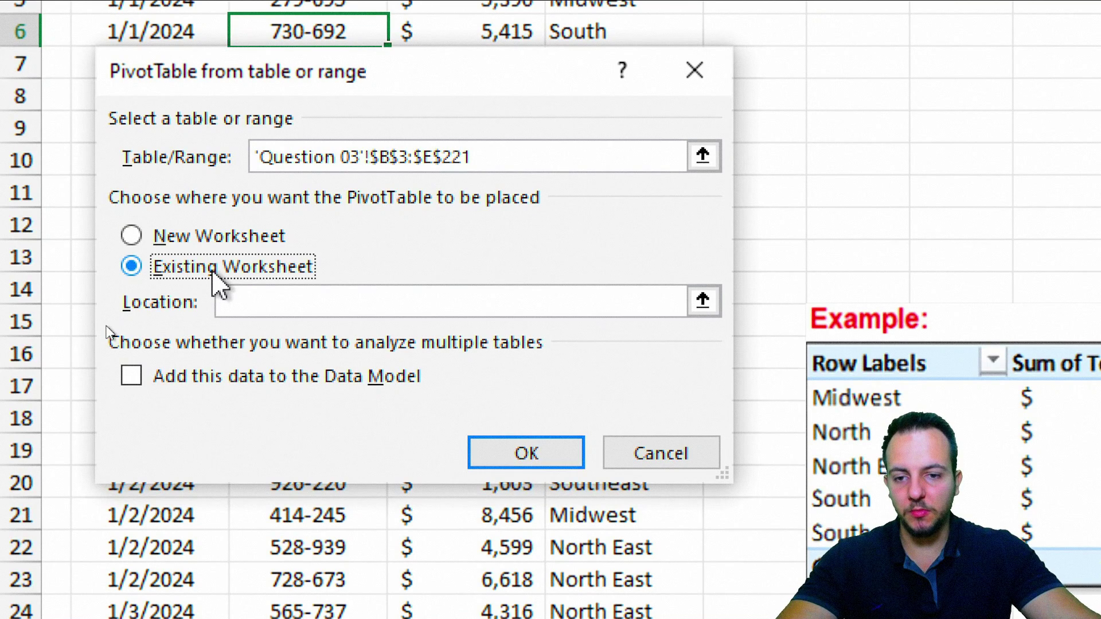
left_click(703, 301)
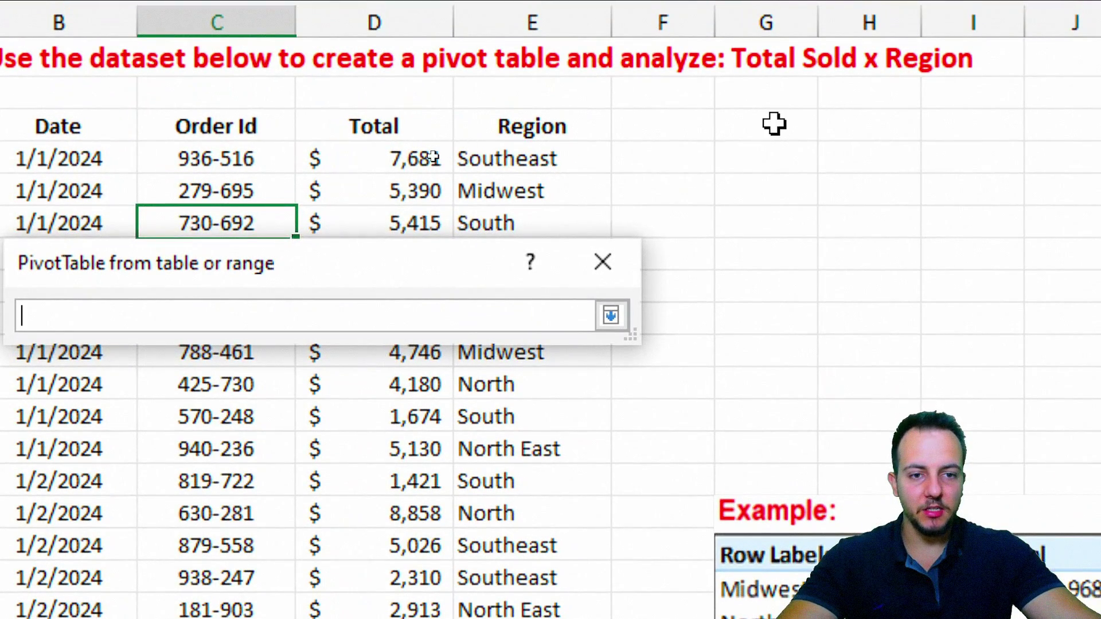
left_click(744, 114)
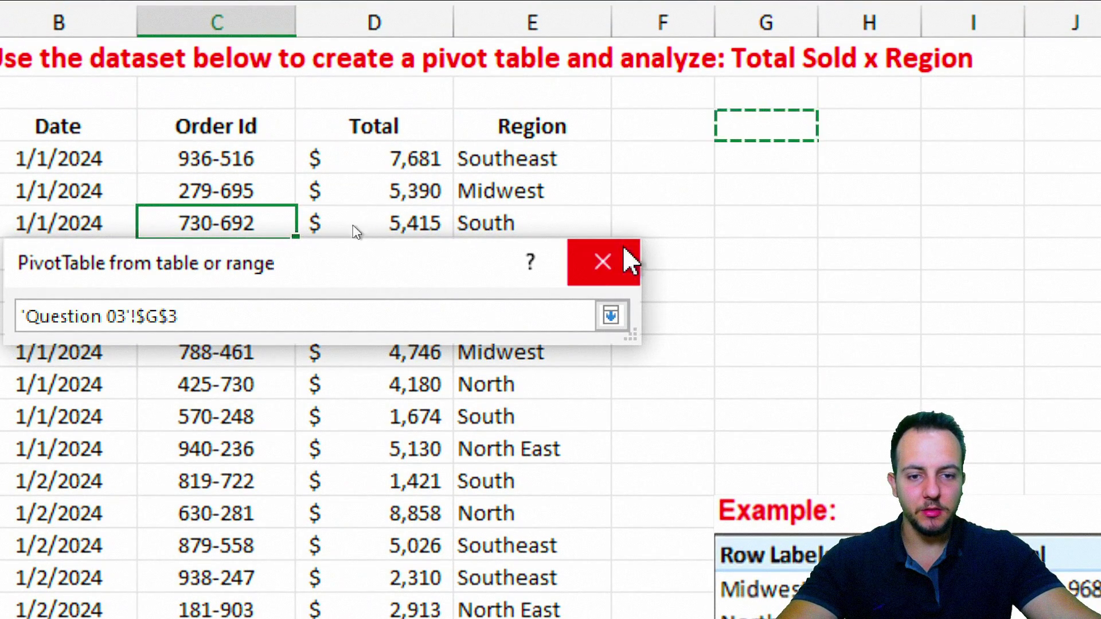
left_click(610, 315)
left_click(446, 496)
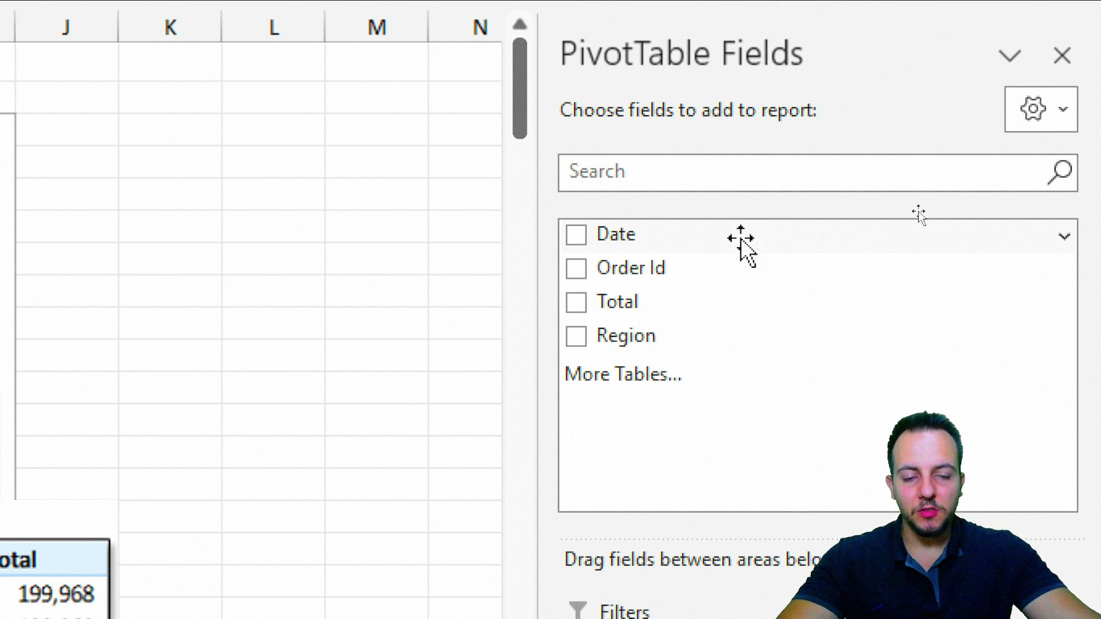
Widen the PivotTable field list and review its Filters, Columns, Rows and Values areas
left_click_drag(671, 241, 672, 287)
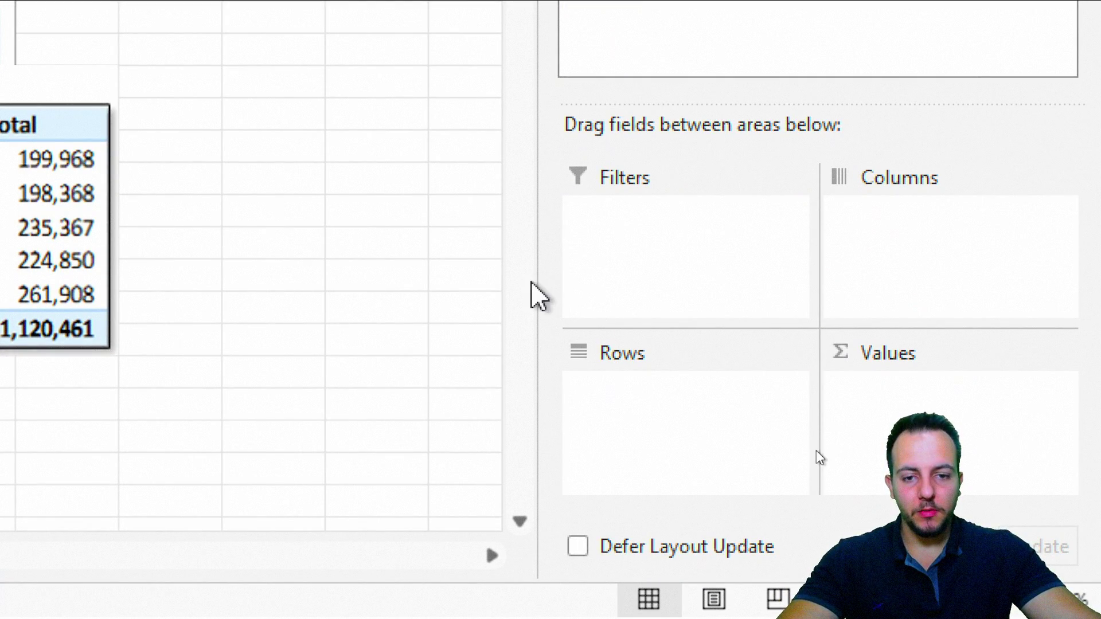
left_click_drag(537, 282, 304, 283)
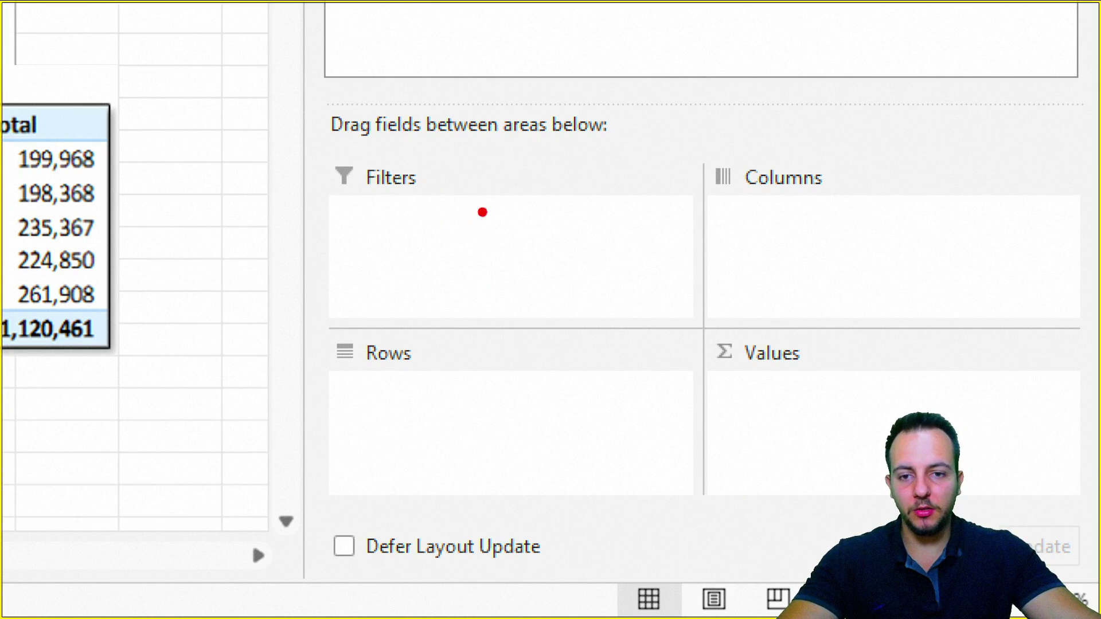
mouse_move(481, 194)
left_mouse_down()
mouse_move(504, 265)
mouse_move(611, 287)
left_mouse_up()
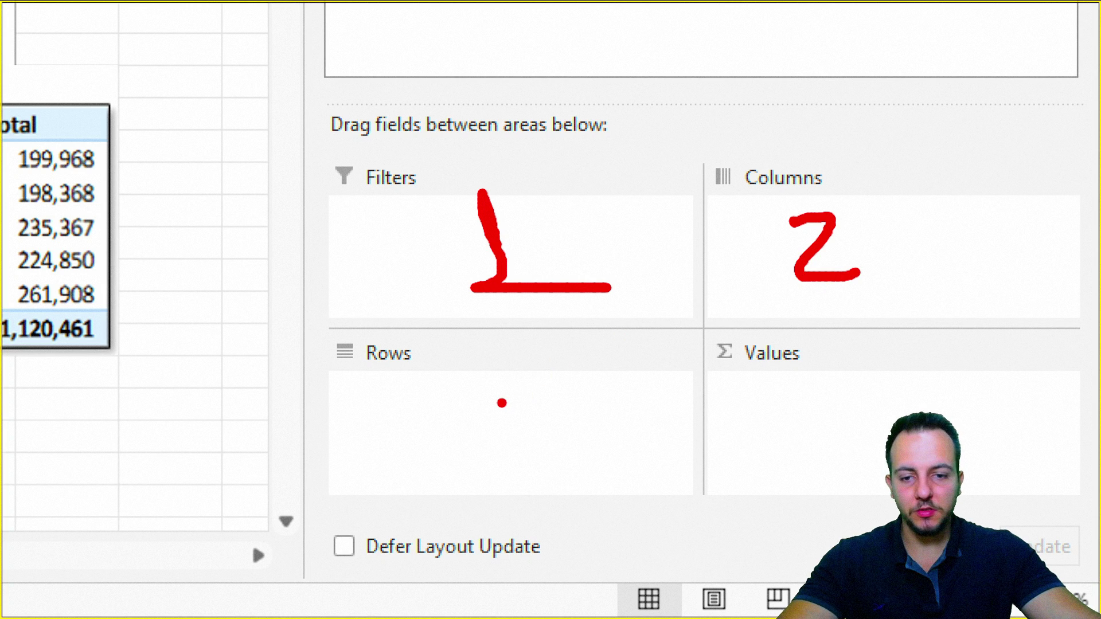
left_click_drag(499, 396, 476, 470)
mouse_move(797, 387)
left_mouse_down()
mouse_move(819, 436)
mouse_move(794, 491)
left_mouse_up()
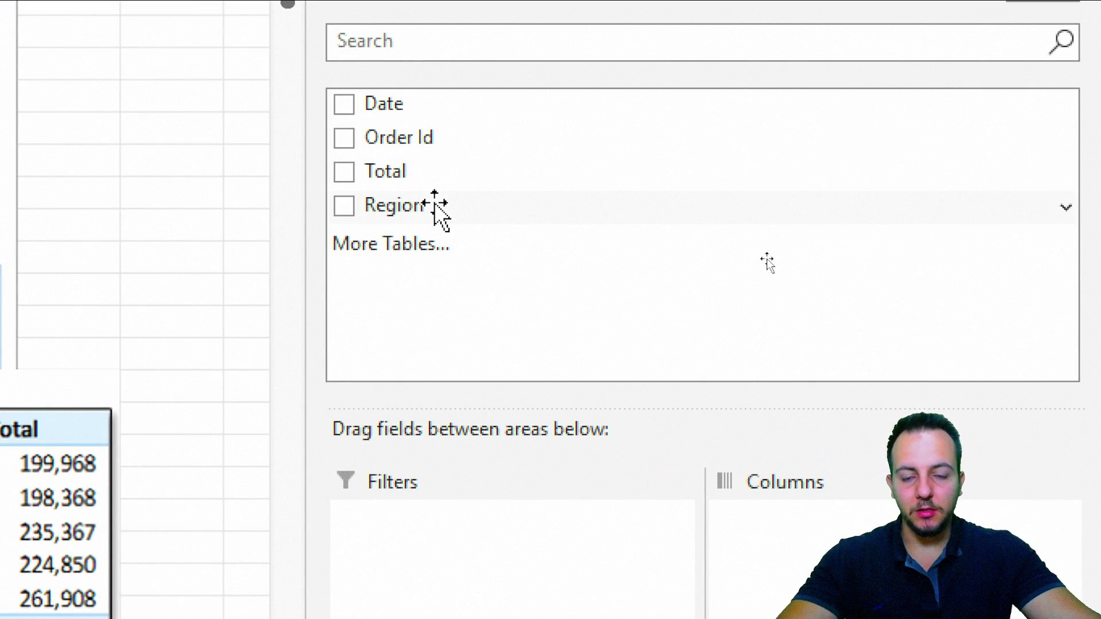
Place the Region field in the pivot table's Rows and the Total field in its Values, and close the field list
left_click_drag(445, 211, 741, 618)
left_click_drag(742, 554, 465, 397)
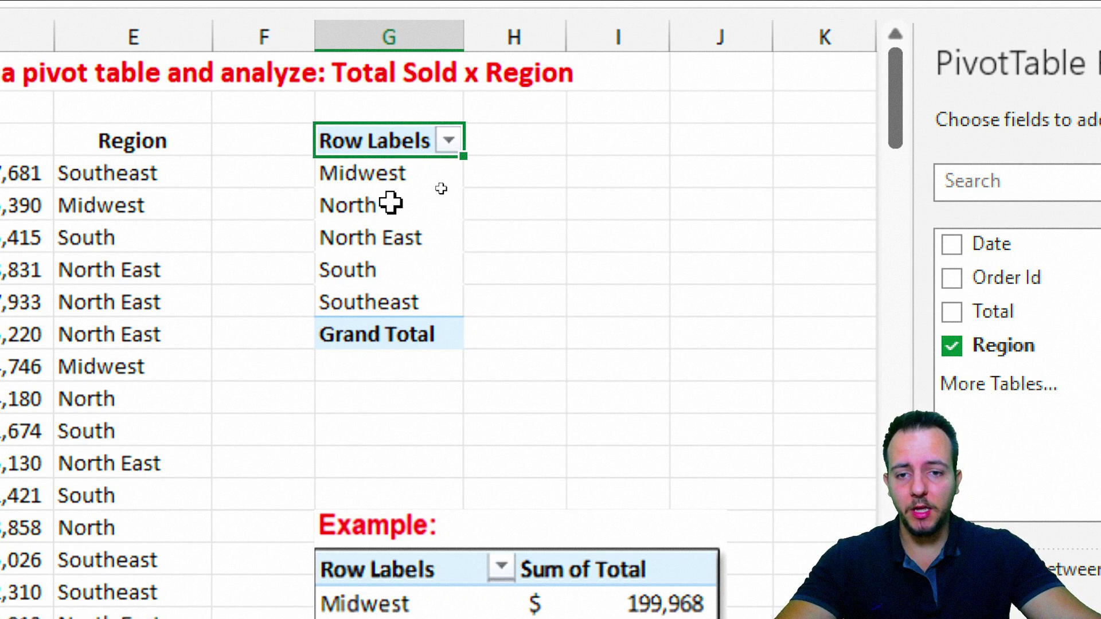
left_click(405, 175)
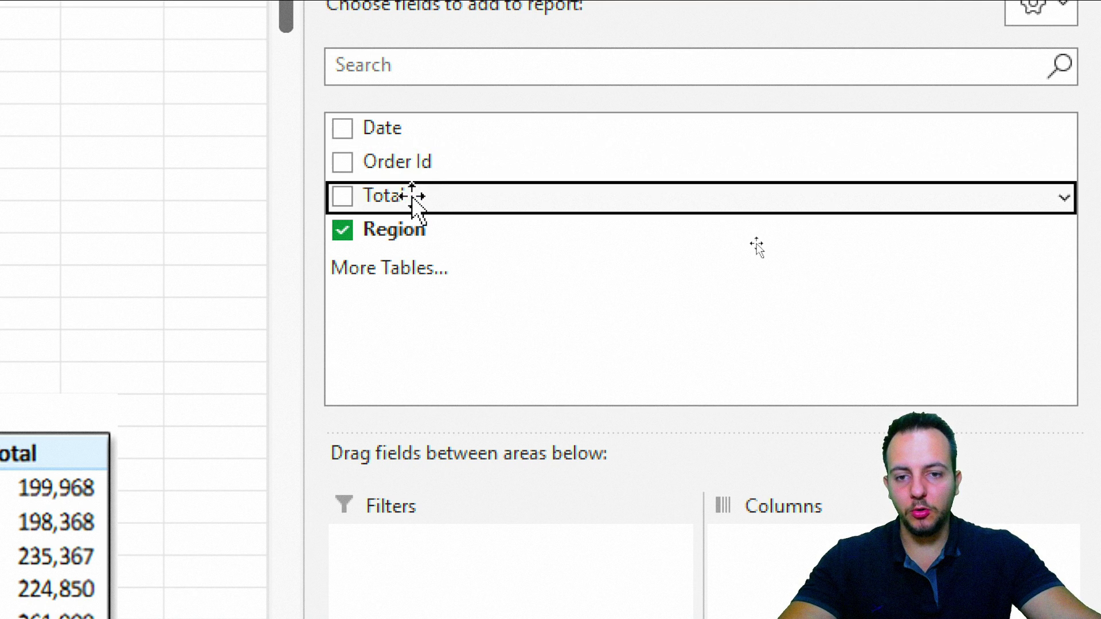
left_click_drag(413, 207, 758, 404)
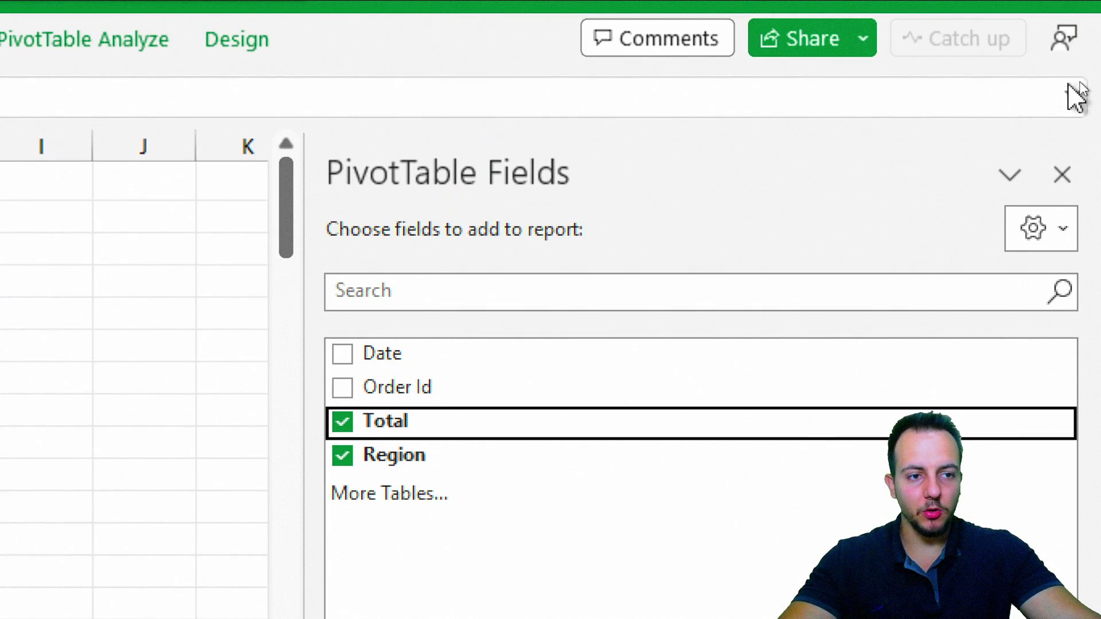
left_click(1062, 174)
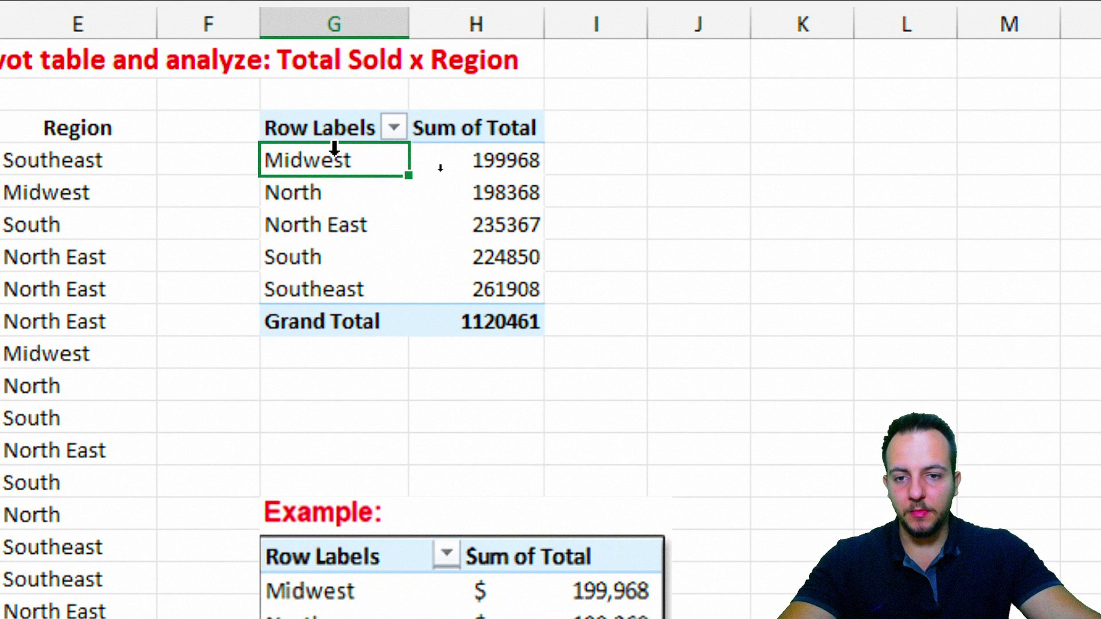
Examine the pivot table's summed totals per region, its Grand Total row and the number format of the values
left_click_drag(530, 155, 516, 321)
left_click_drag(344, 294, 365, 158)
left_click_drag(331, 327, 486, 328)
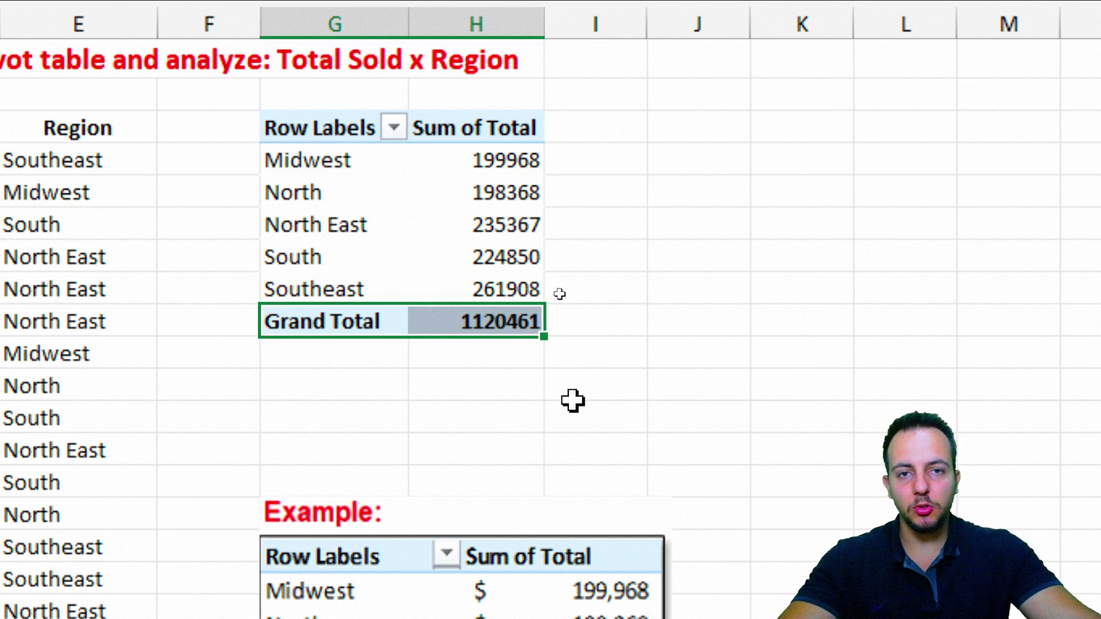
left_click_drag(508, 152, 502, 290)
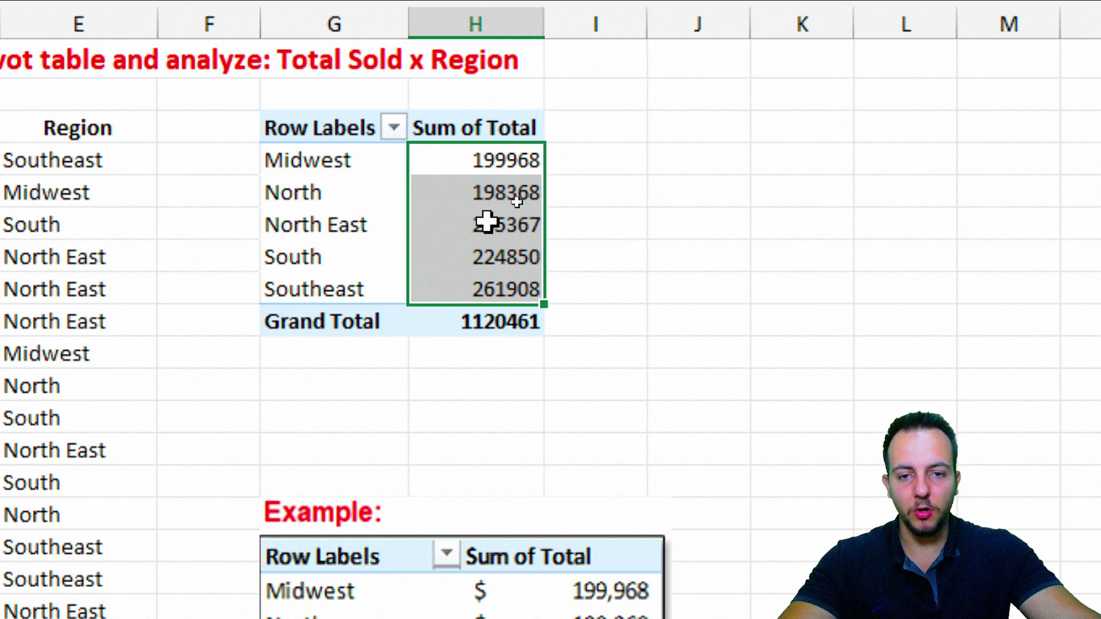
left_click_drag(378, 168, 459, 167)
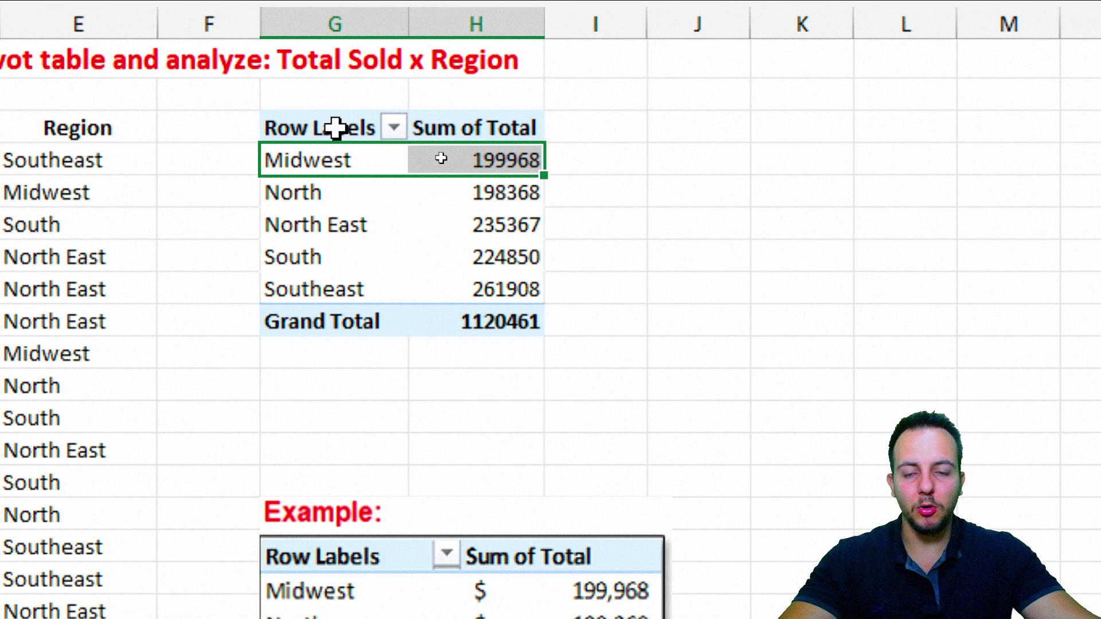
left_click_drag(501, 164, 464, 320)
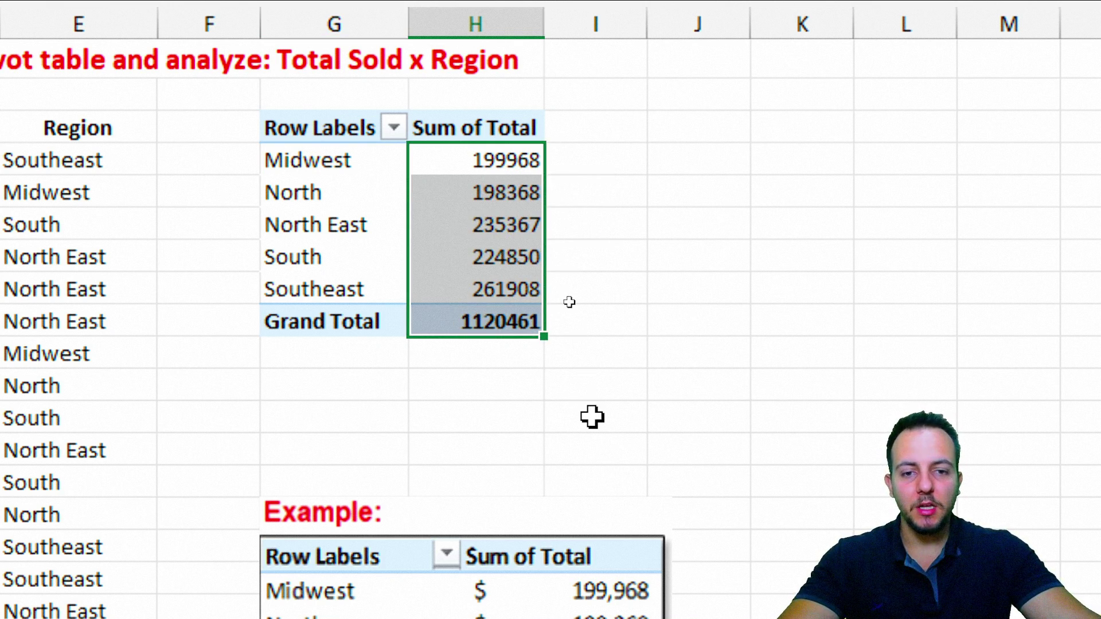
left_click_drag(563, 218, 710, 134)
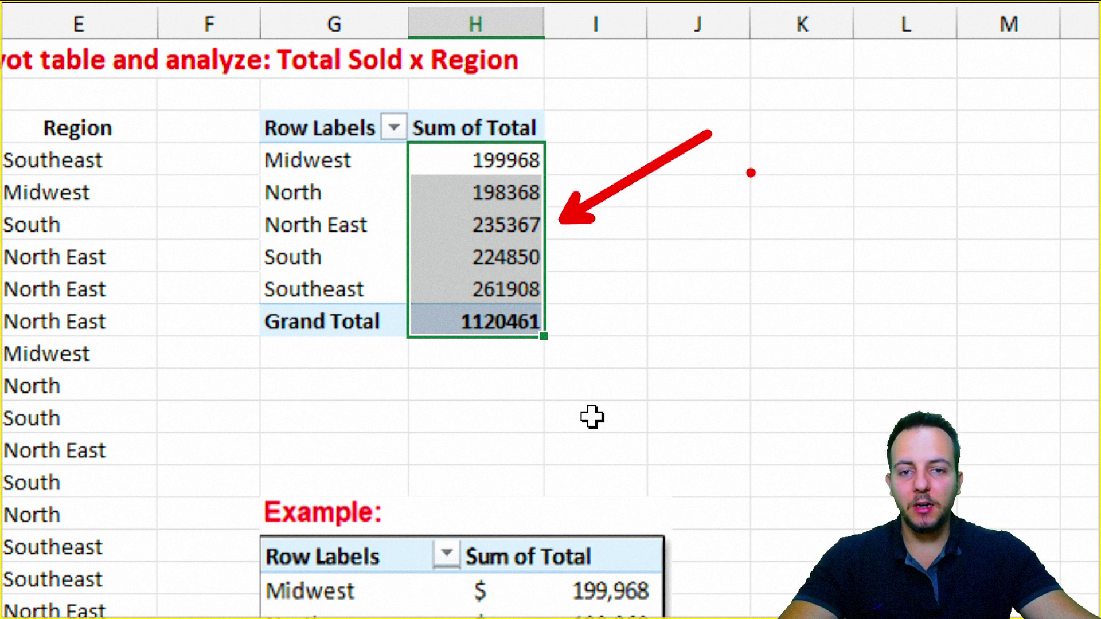
mouse_move(826, 117)
left_mouse_down()
mouse_move(880, 161)
mouse_move(732, 211)
left_mouse_up()
left_click_drag(832, 60, 831, 217)
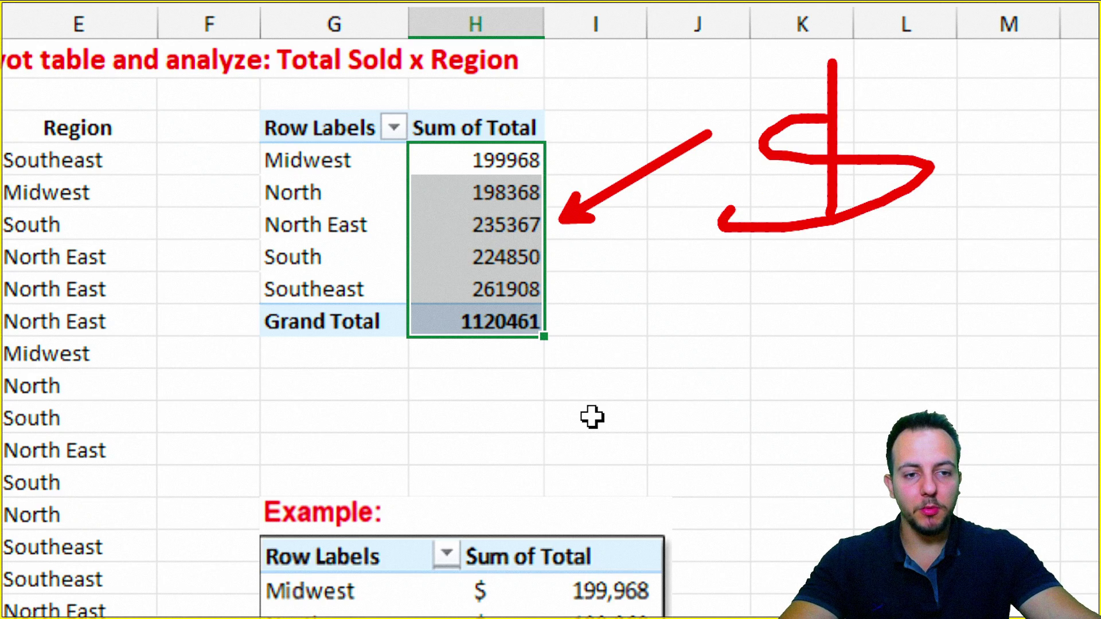
left_click_drag(894, 55, 873, 246)
key("Escape")
Format the pivot table's Sum of Total values in H4:H9 with the Accounting number format in dollars
left_click_drag(505, 163, 467, 315)
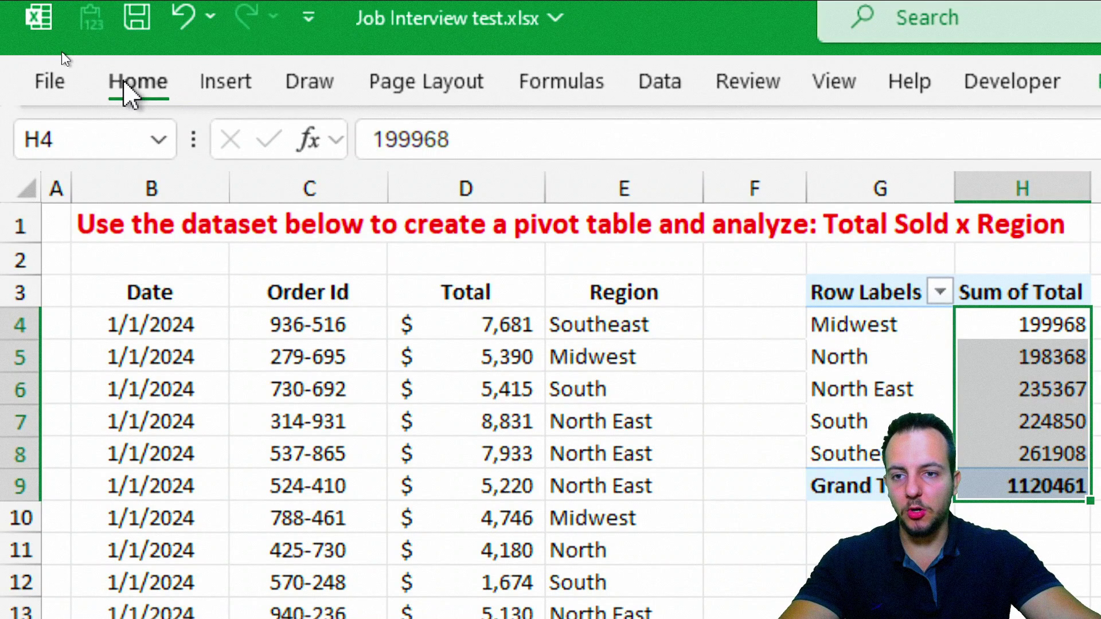
left_click(132, 82)
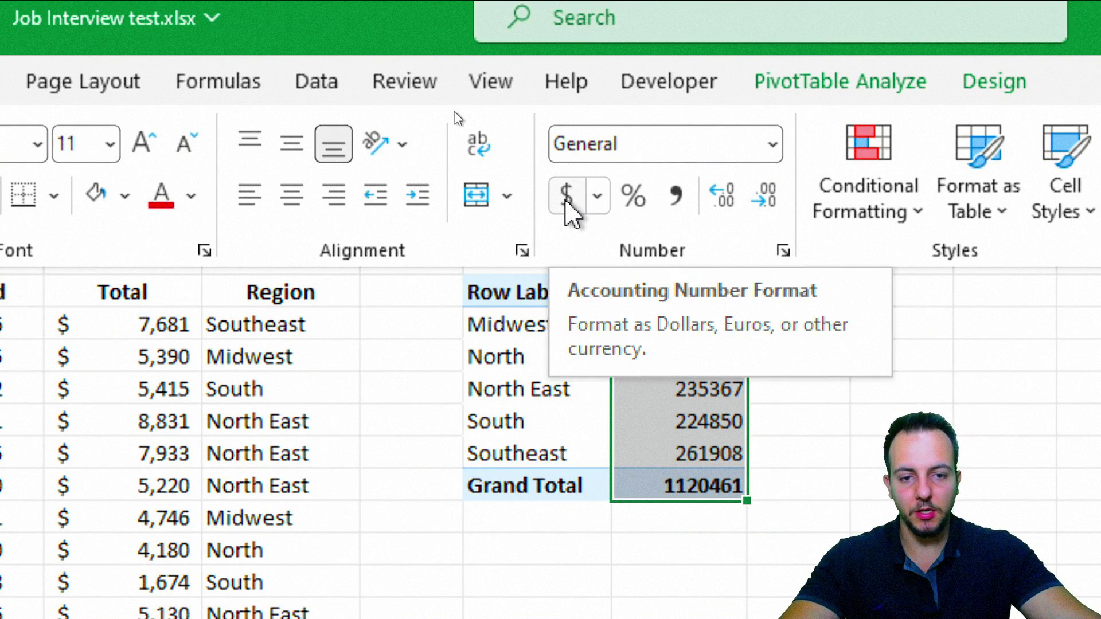
left_click(566, 204)
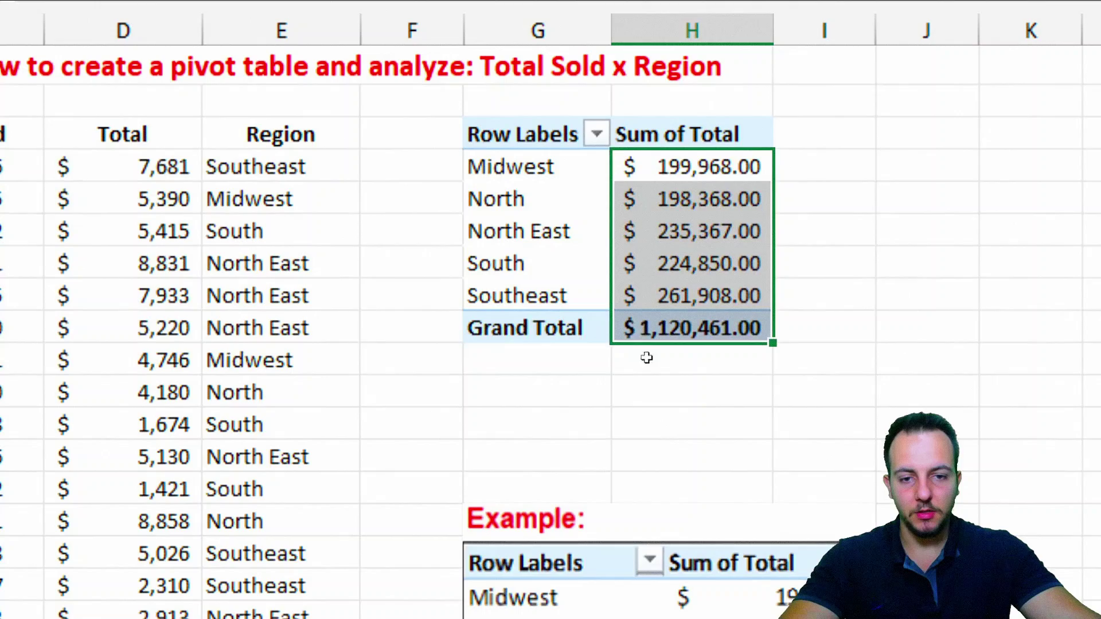
left_click(945, 204)
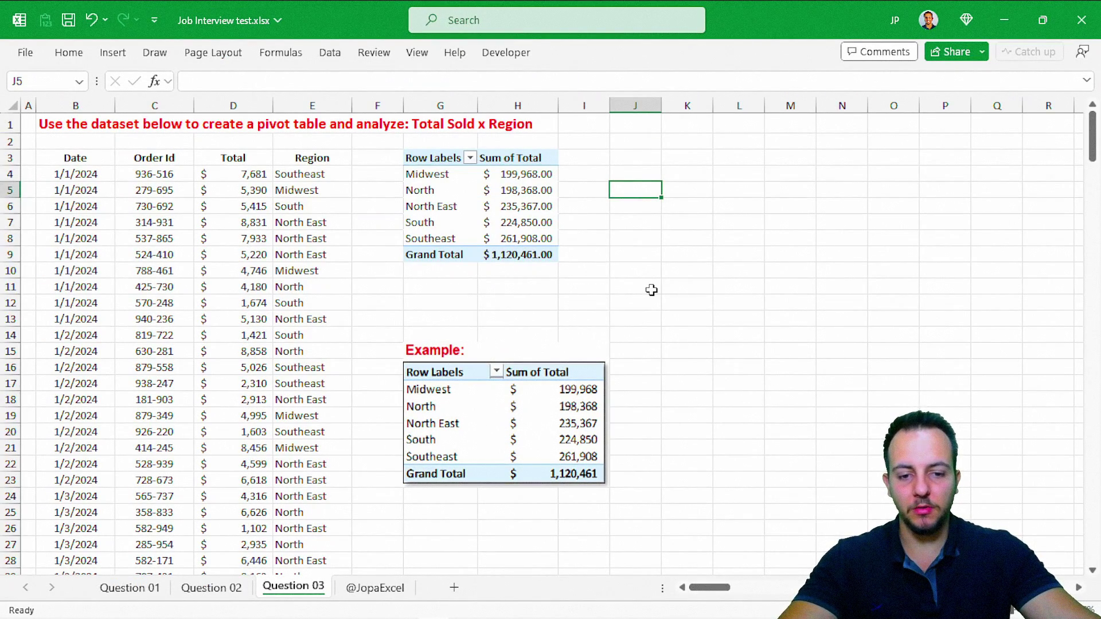
Go back through the Question 02 sheet to the Question 01 sheet and review the completed answers
key("ctrl+Page_Up")
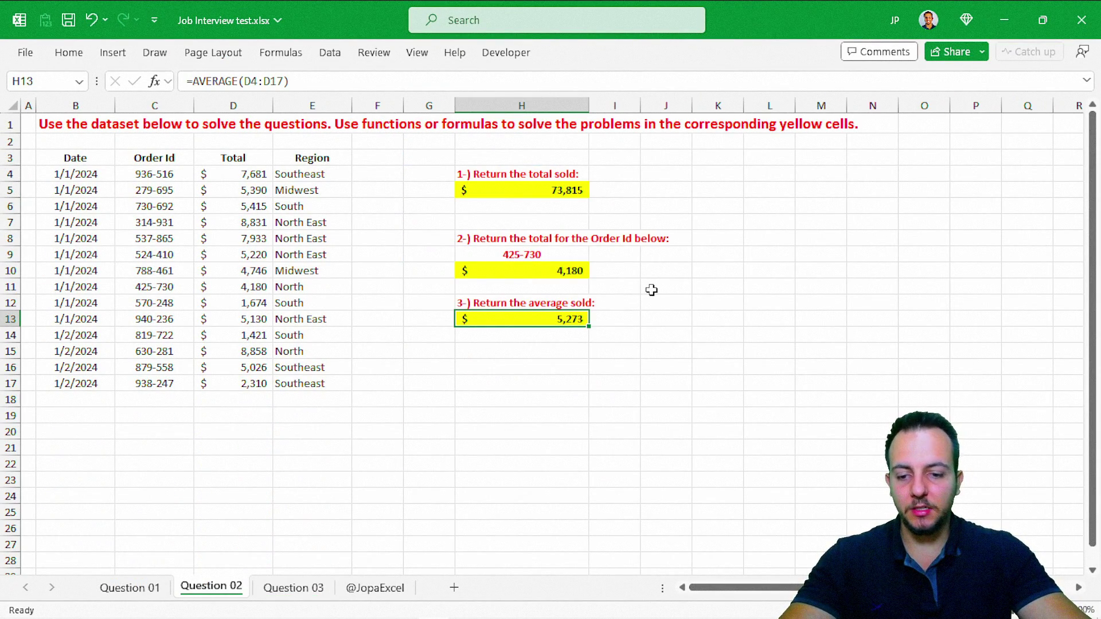
key("ctrl+Page_Up")
mouse_move(652, 291)
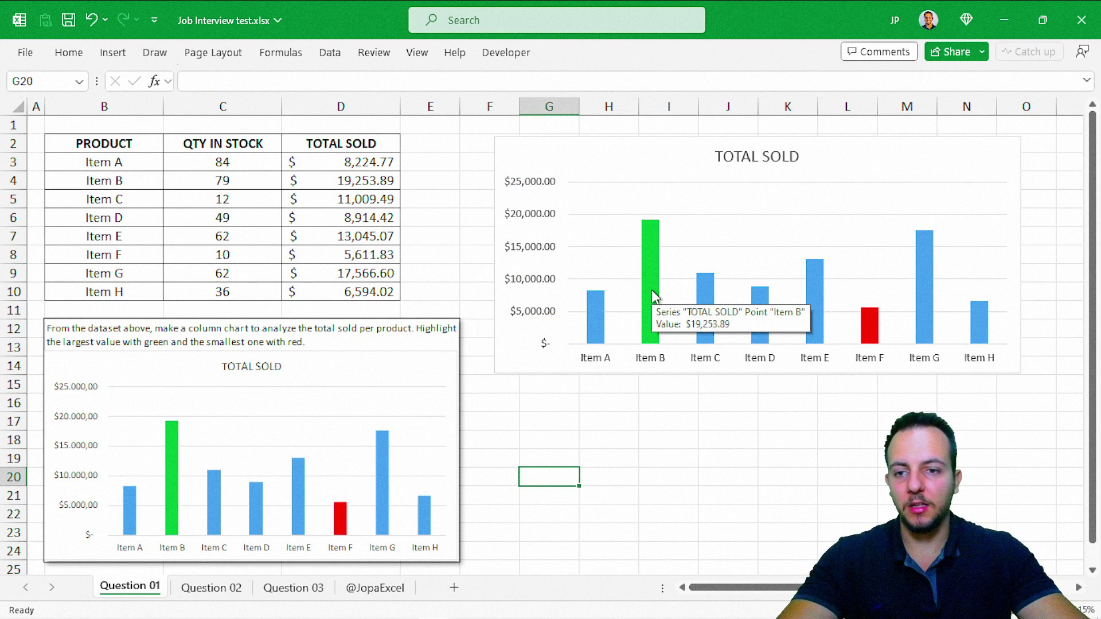